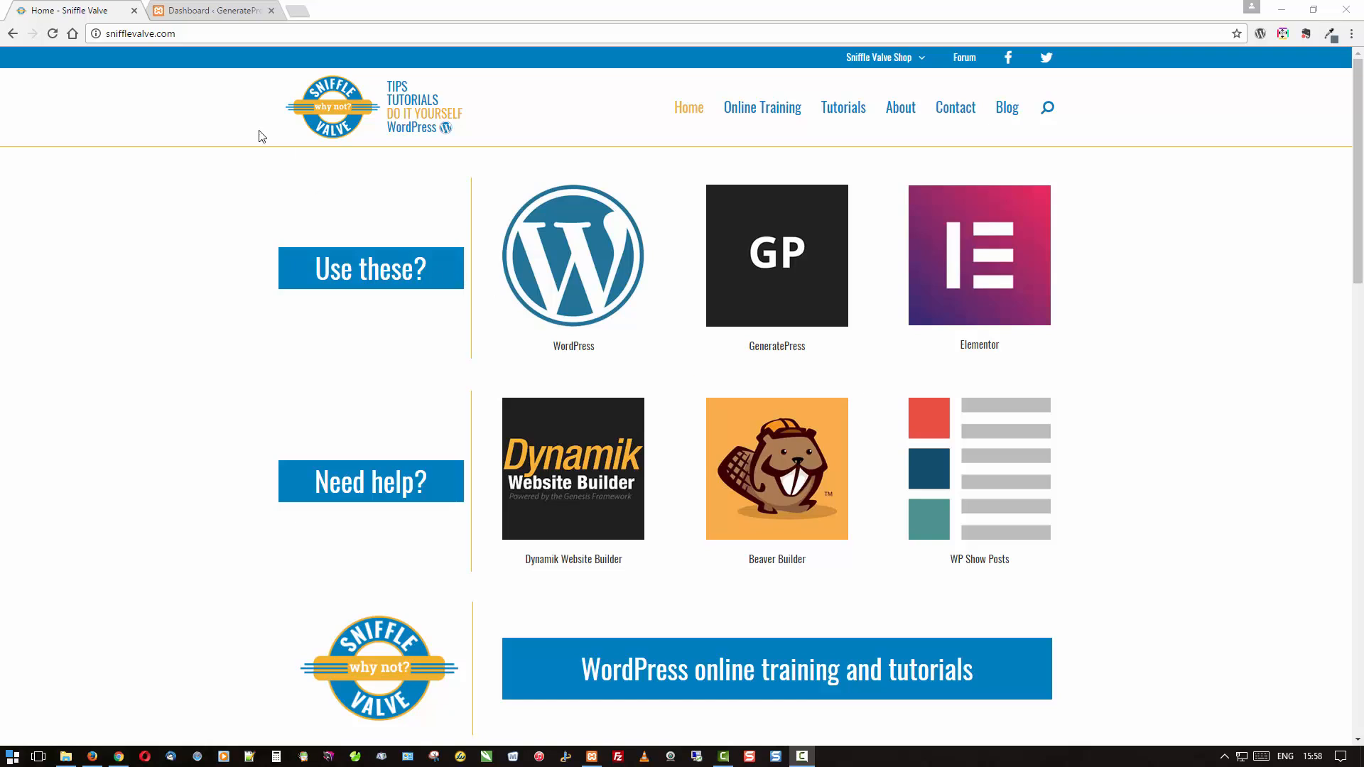
Review the WordPress site's existing posts, pages, themes and plugins in the dashboard, then view its front end in Firefox.
click(211, 11)
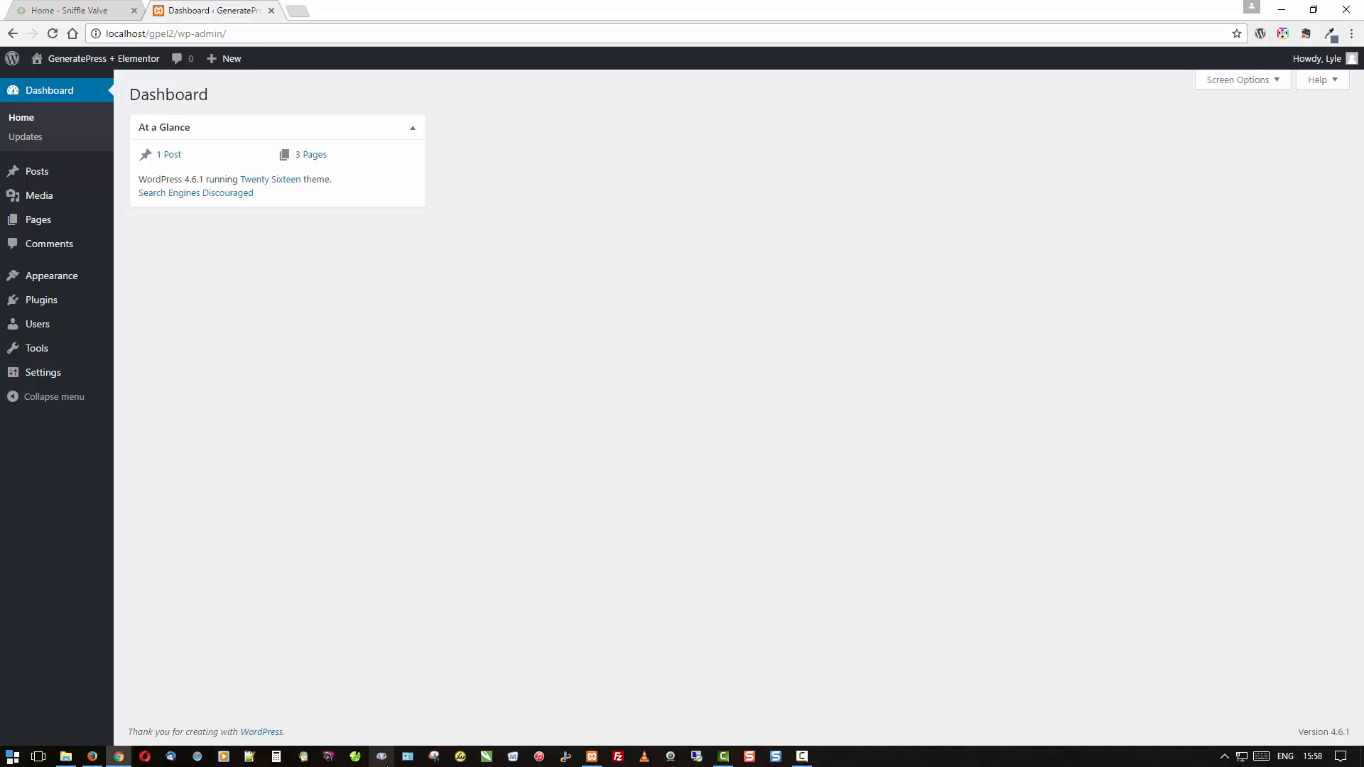
click(42, 174)
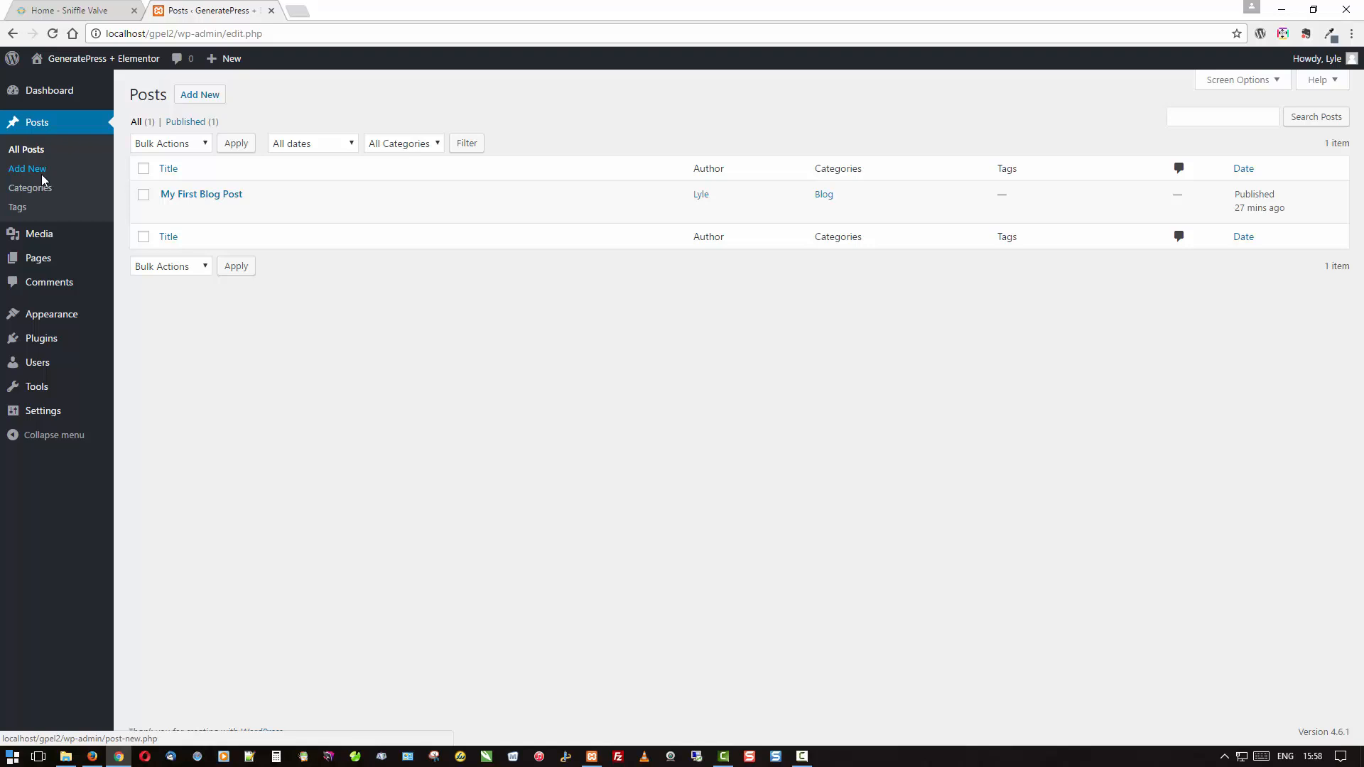
click(39, 259)
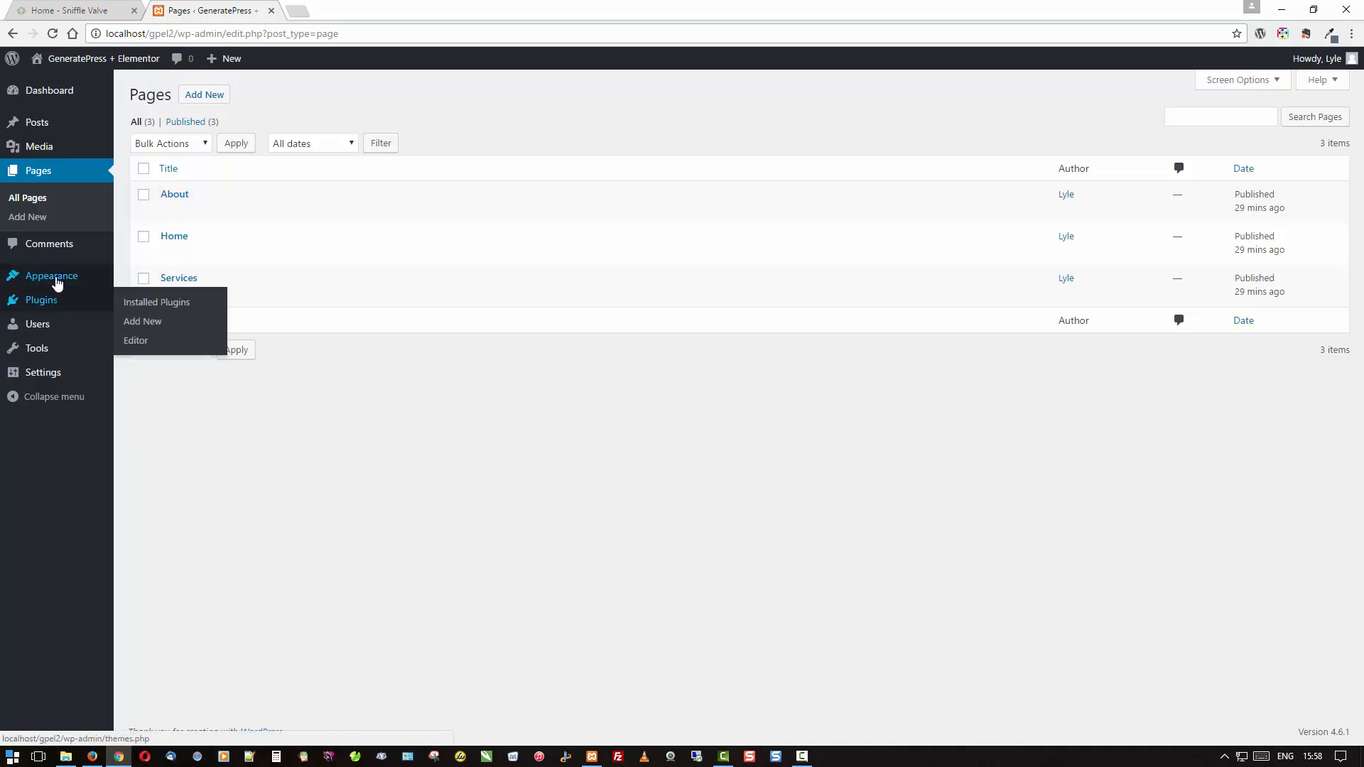
mouse_move(58, 282)
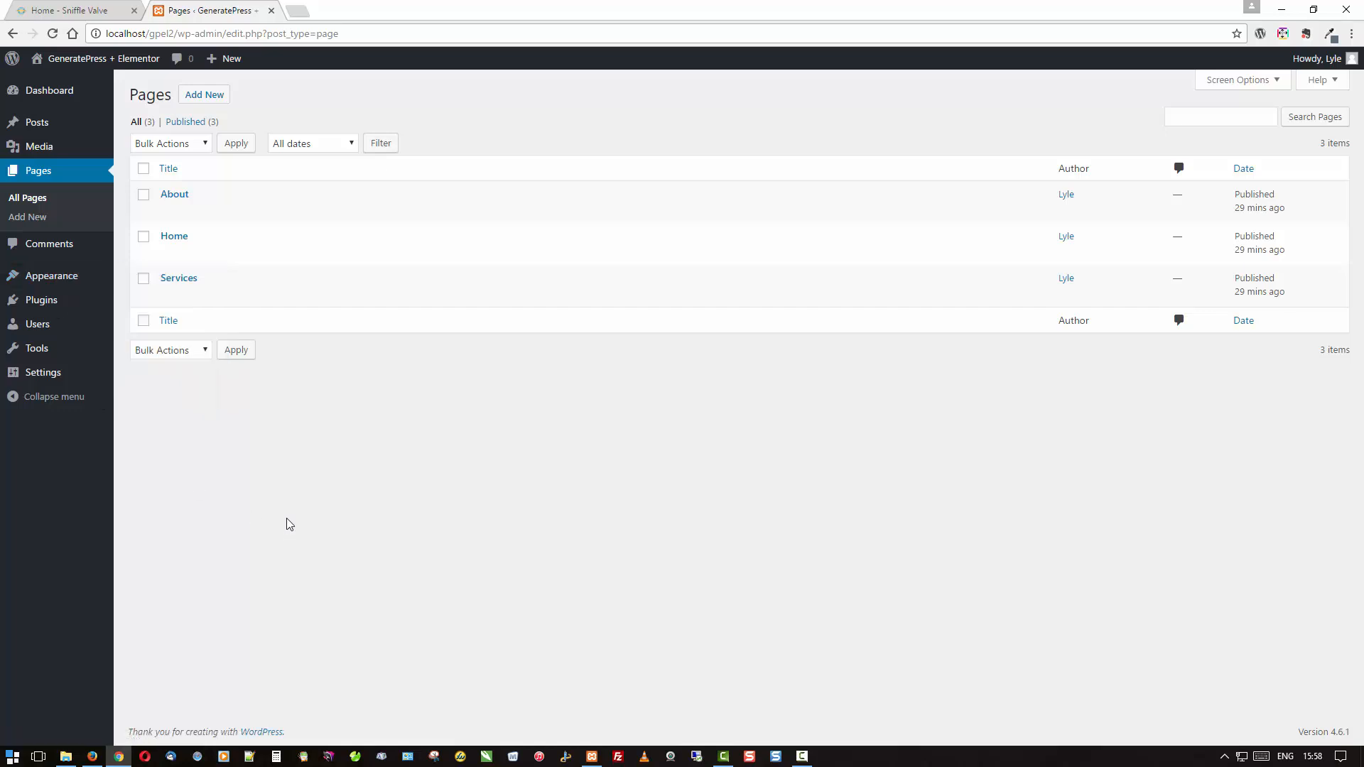
click(43, 277)
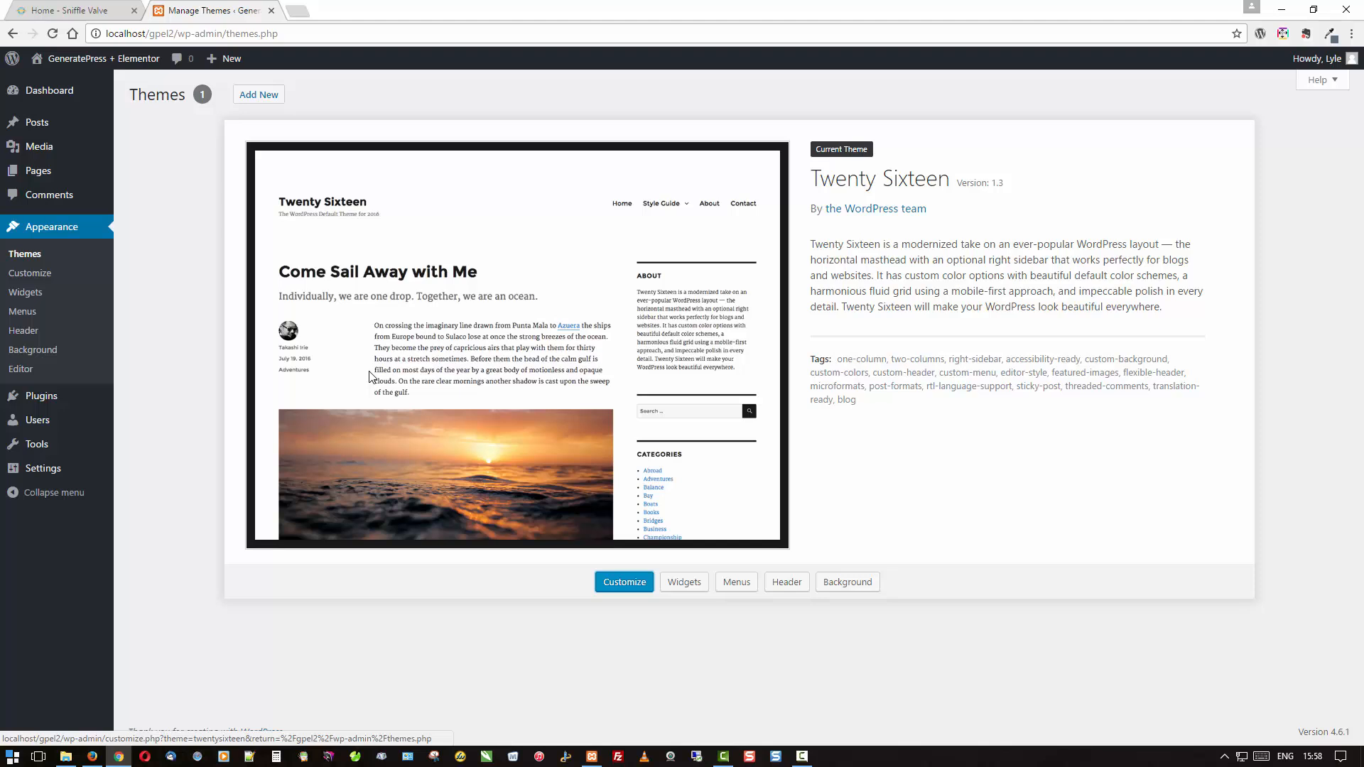
click(55, 403)
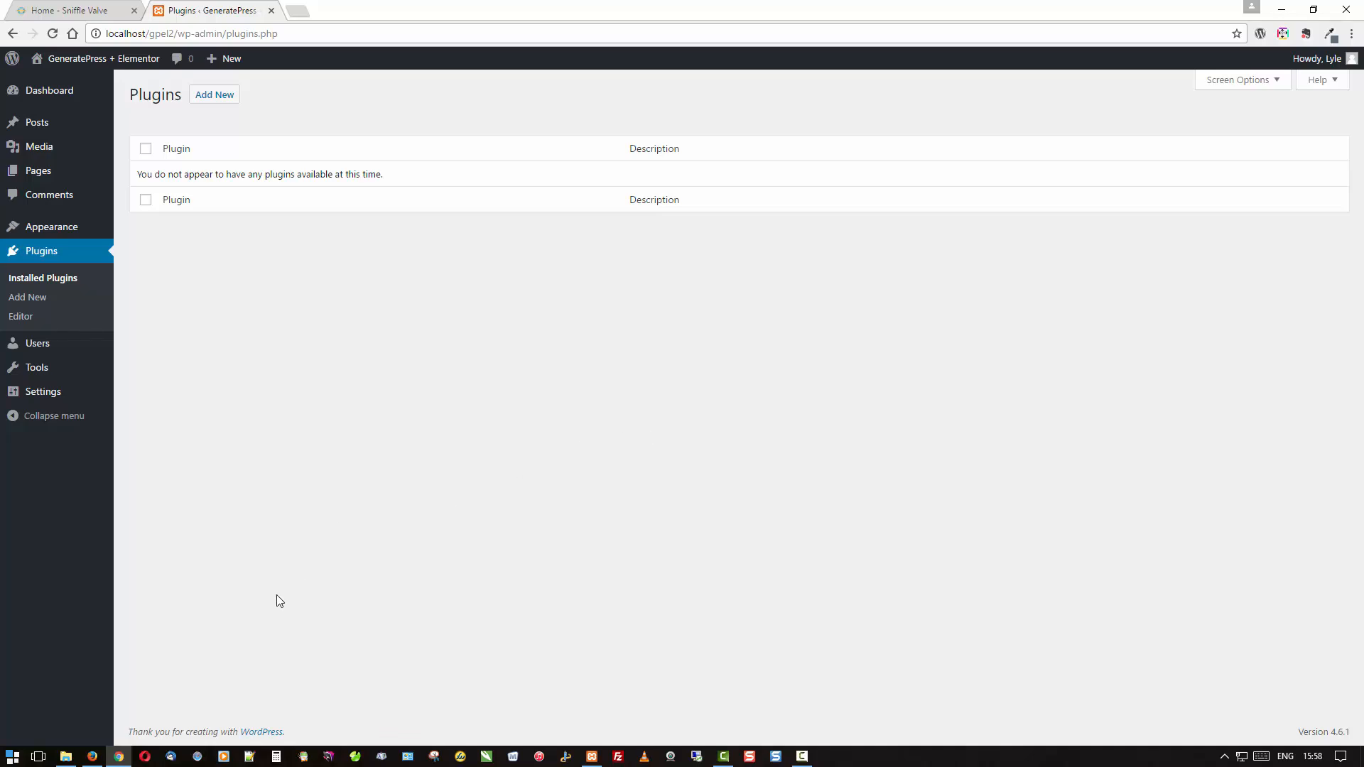
click(93, 757)
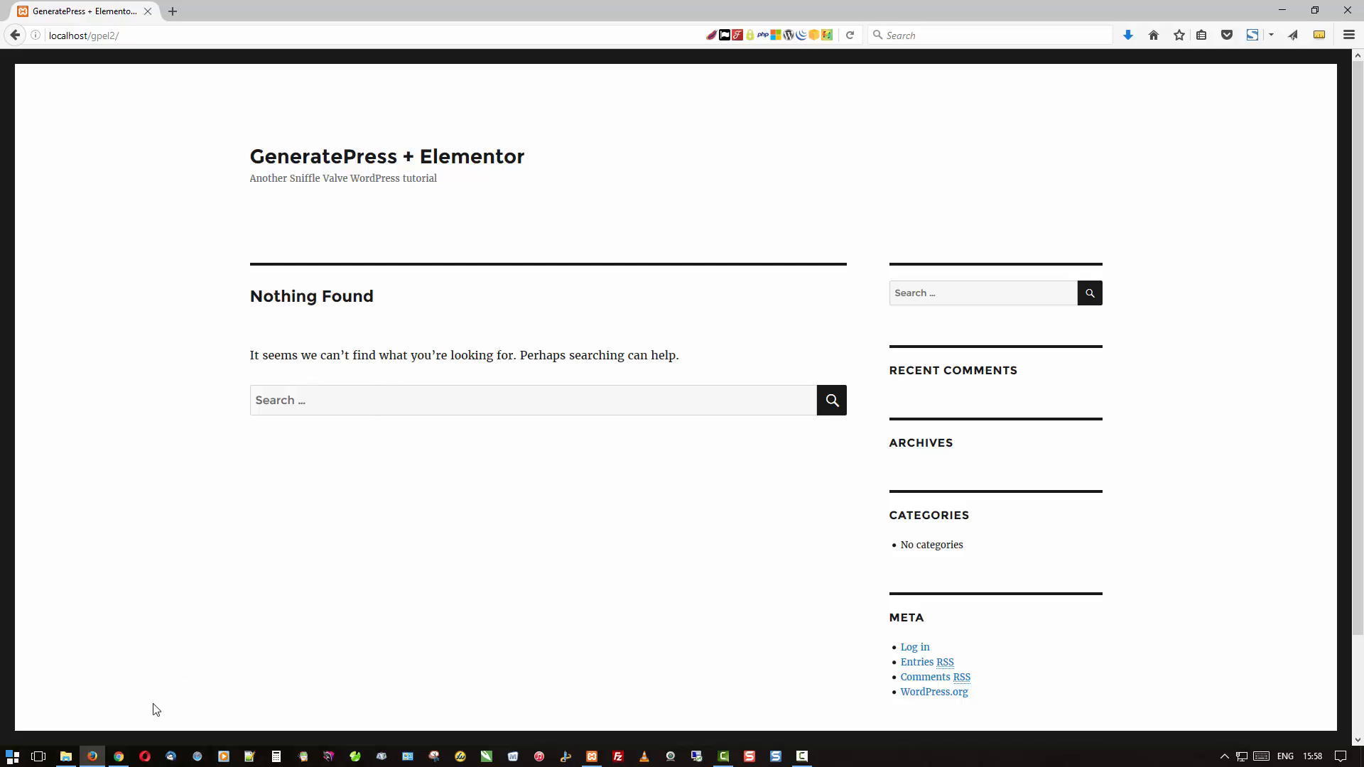
Back in Chrome, search the theme directory for "generate" and install the GeneratePress theme.
click(119, 757)
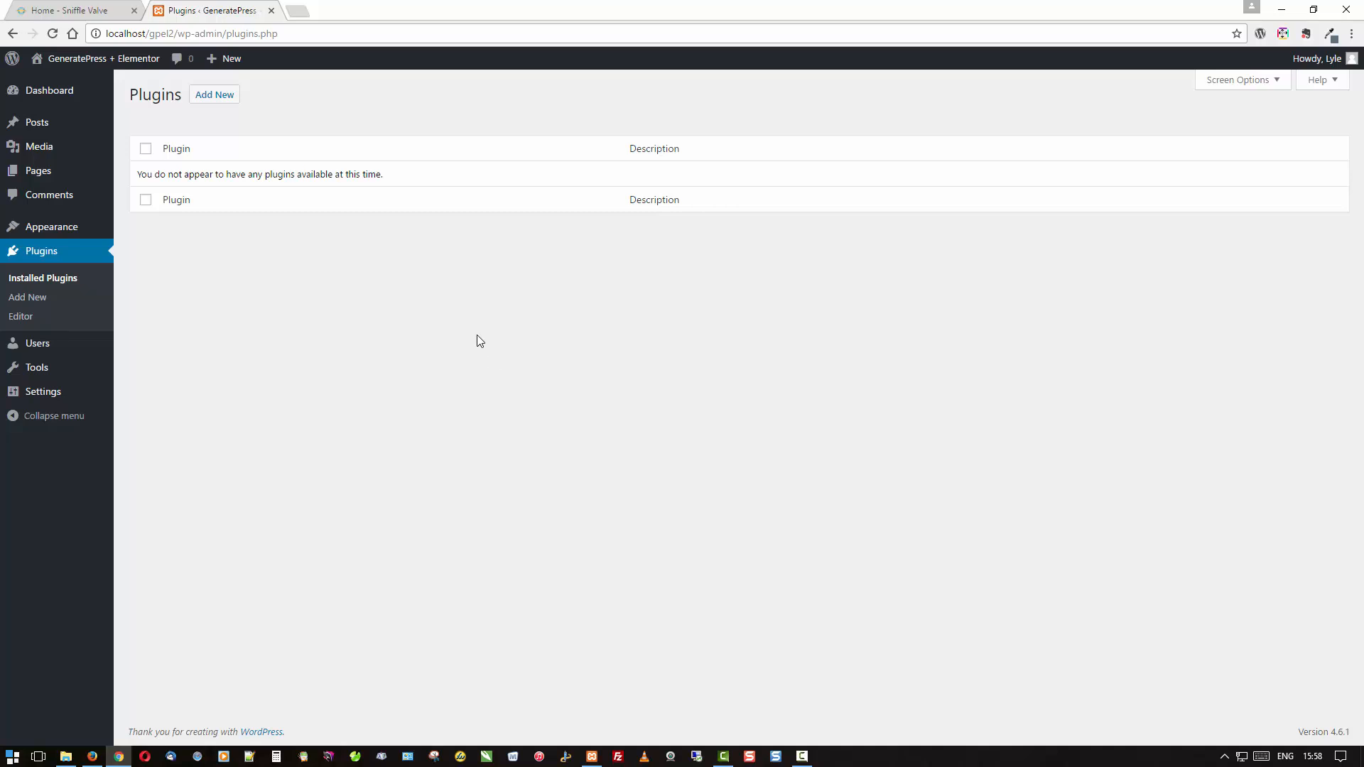
mouse_move(86, 240)
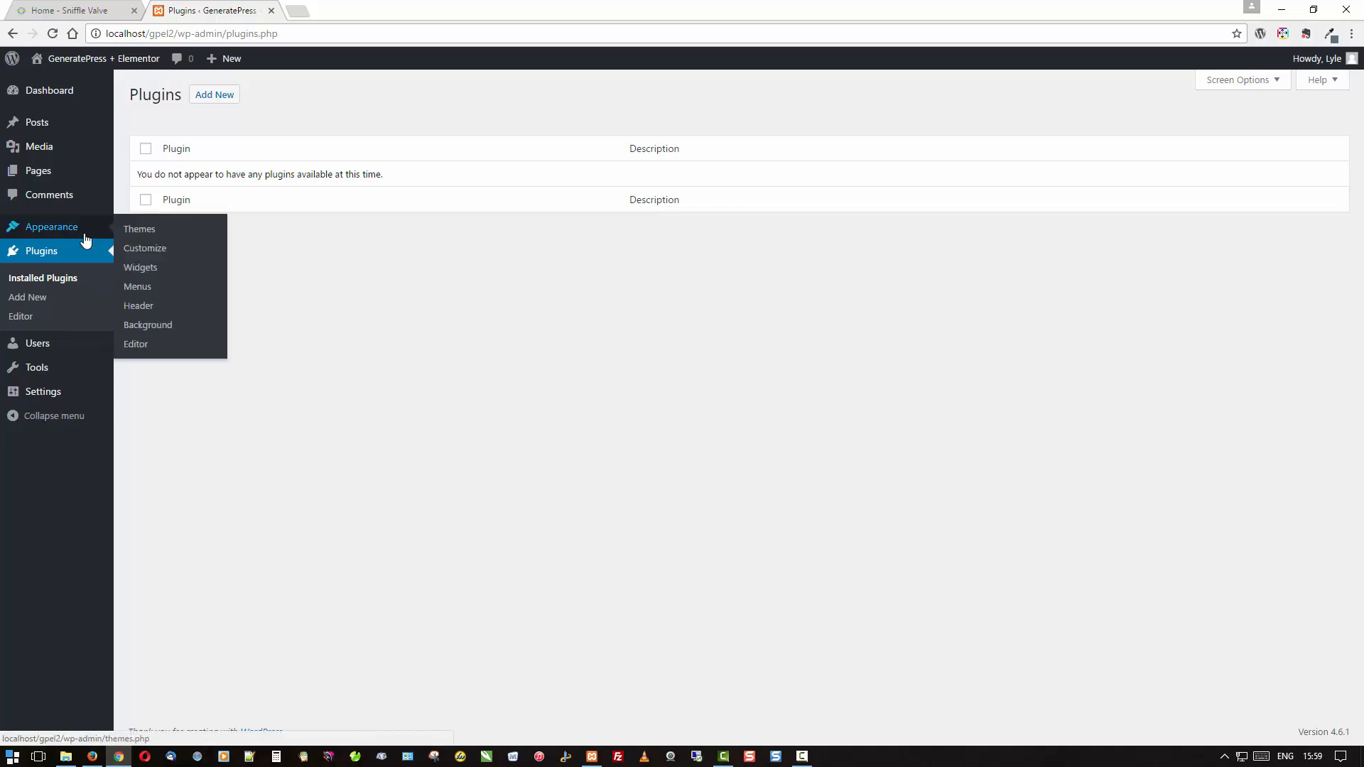
click(137, 233)
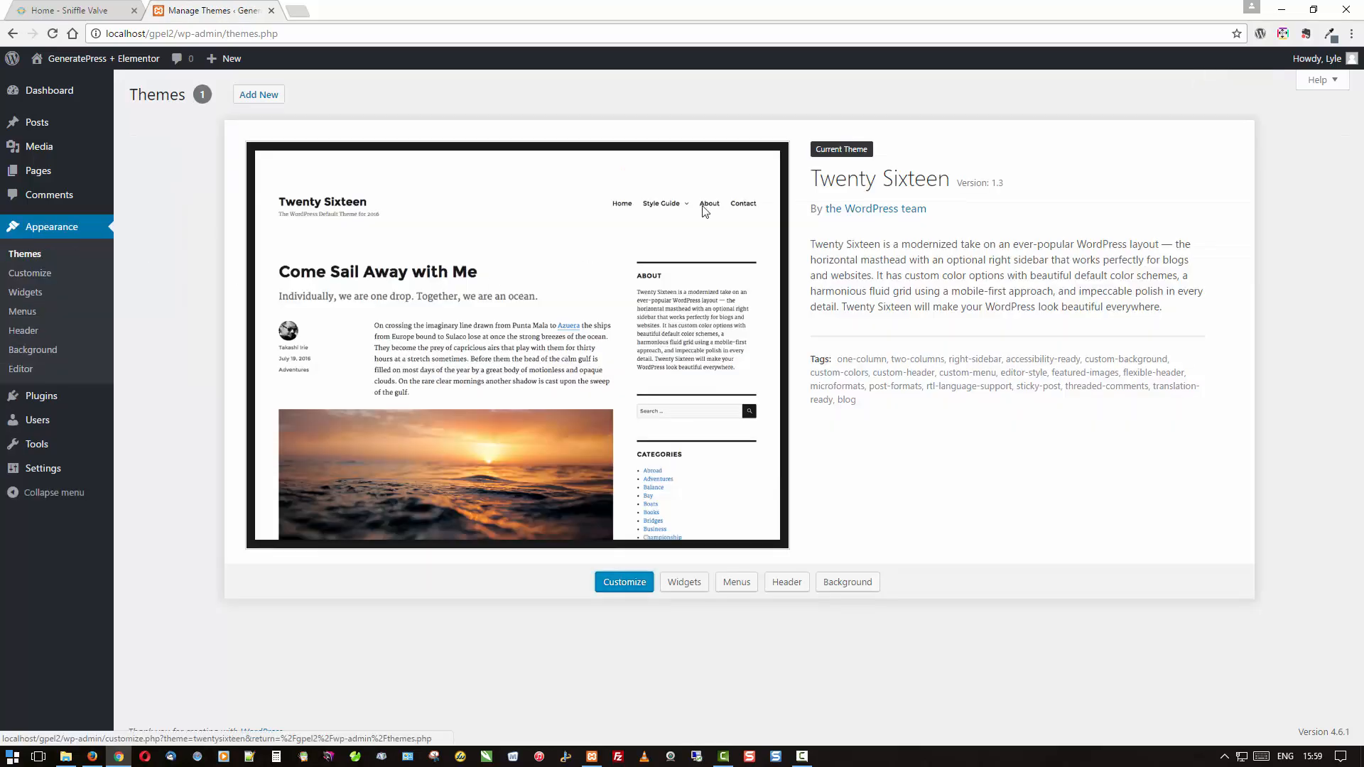
click(258, 91)
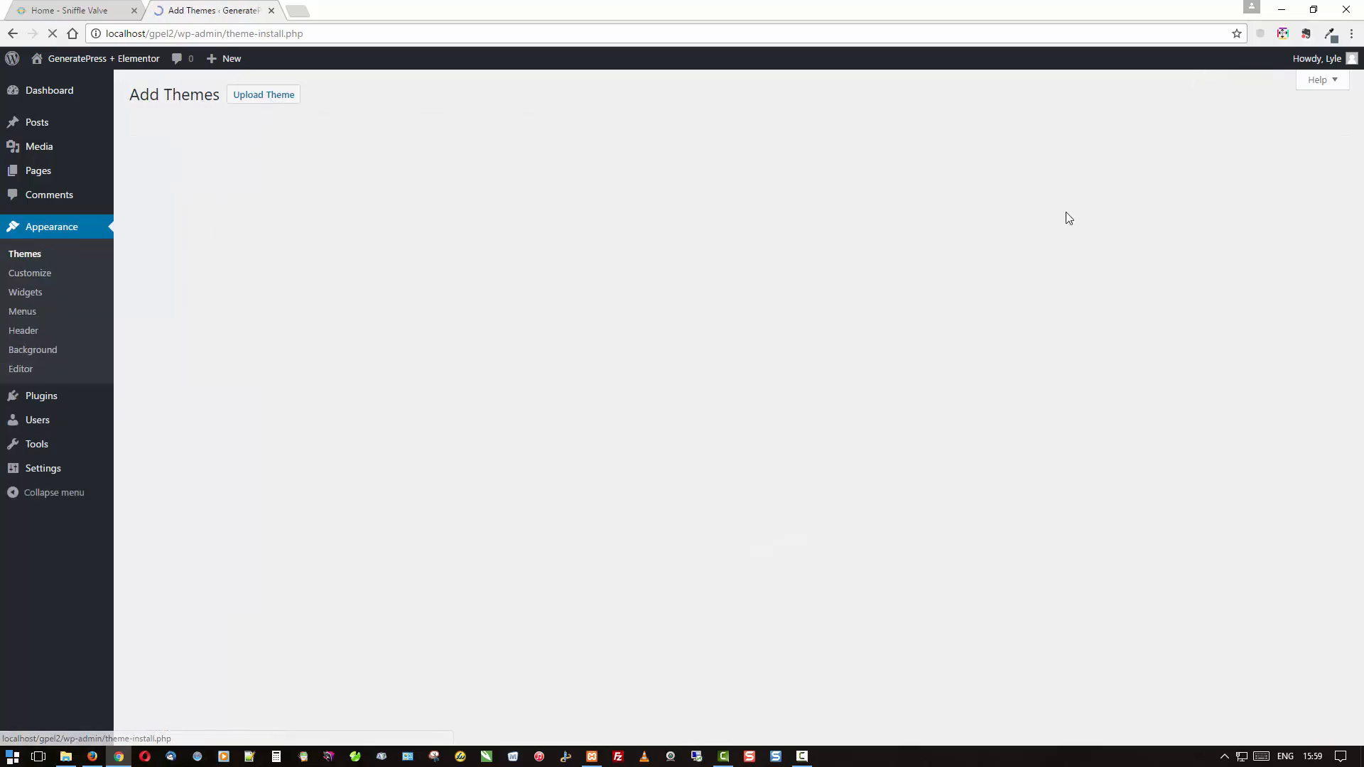
click(1141, 141)
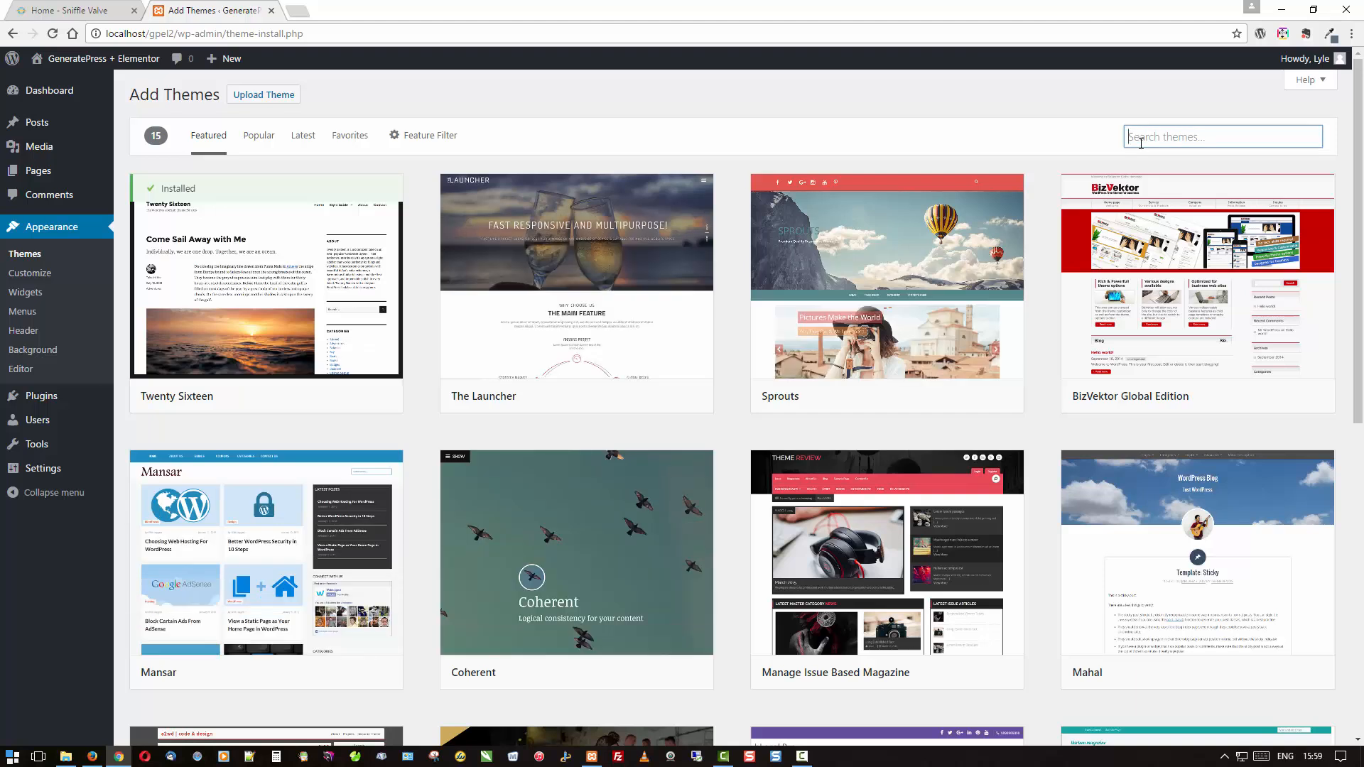
text(generate)
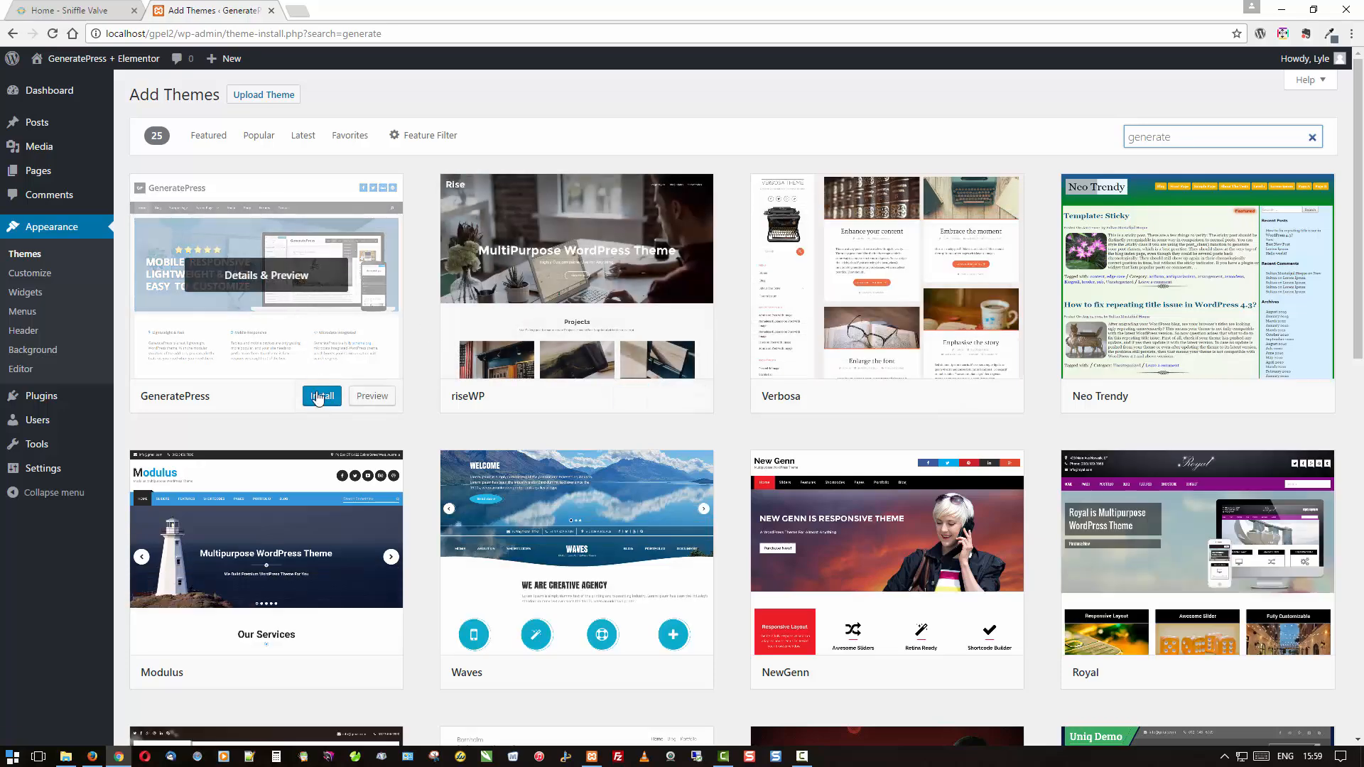
click(318, 396)
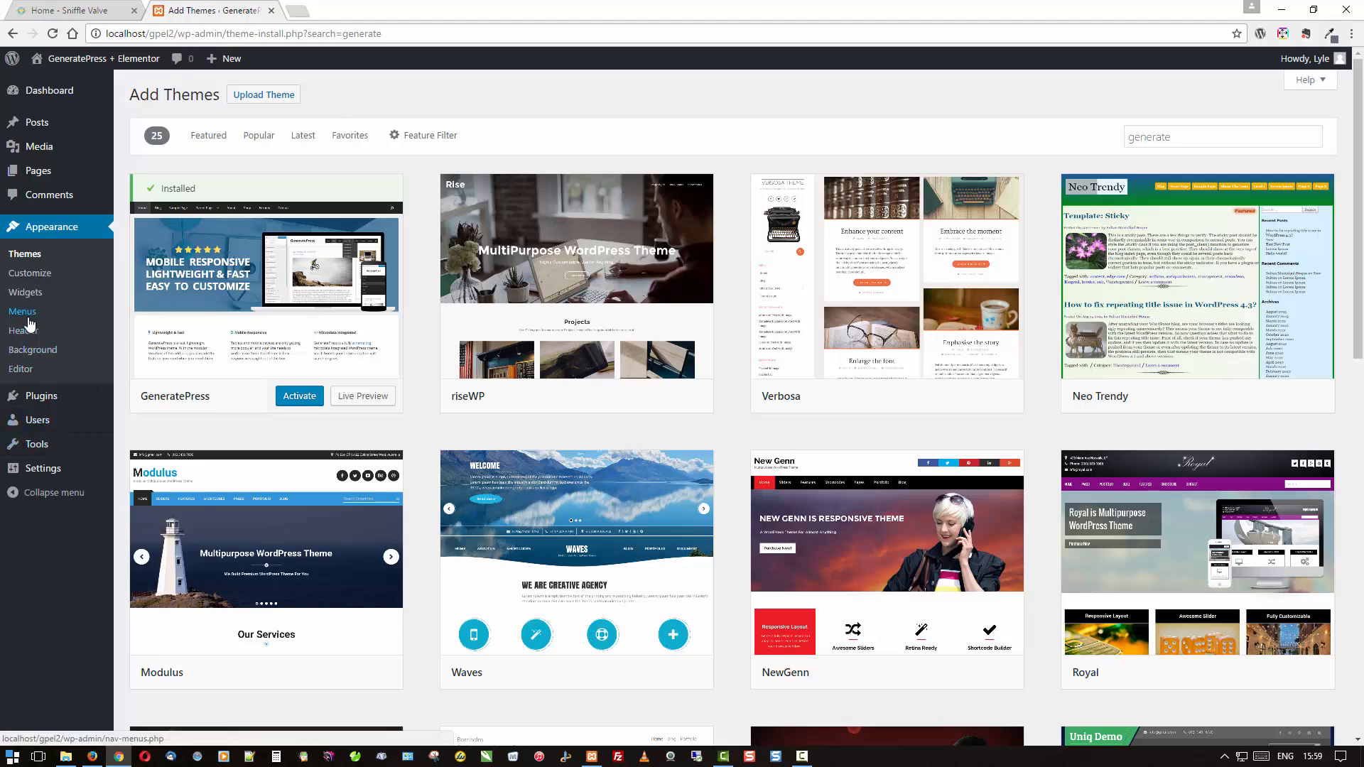
Create a new navigation menu named MainMenu.
click(29, 317)
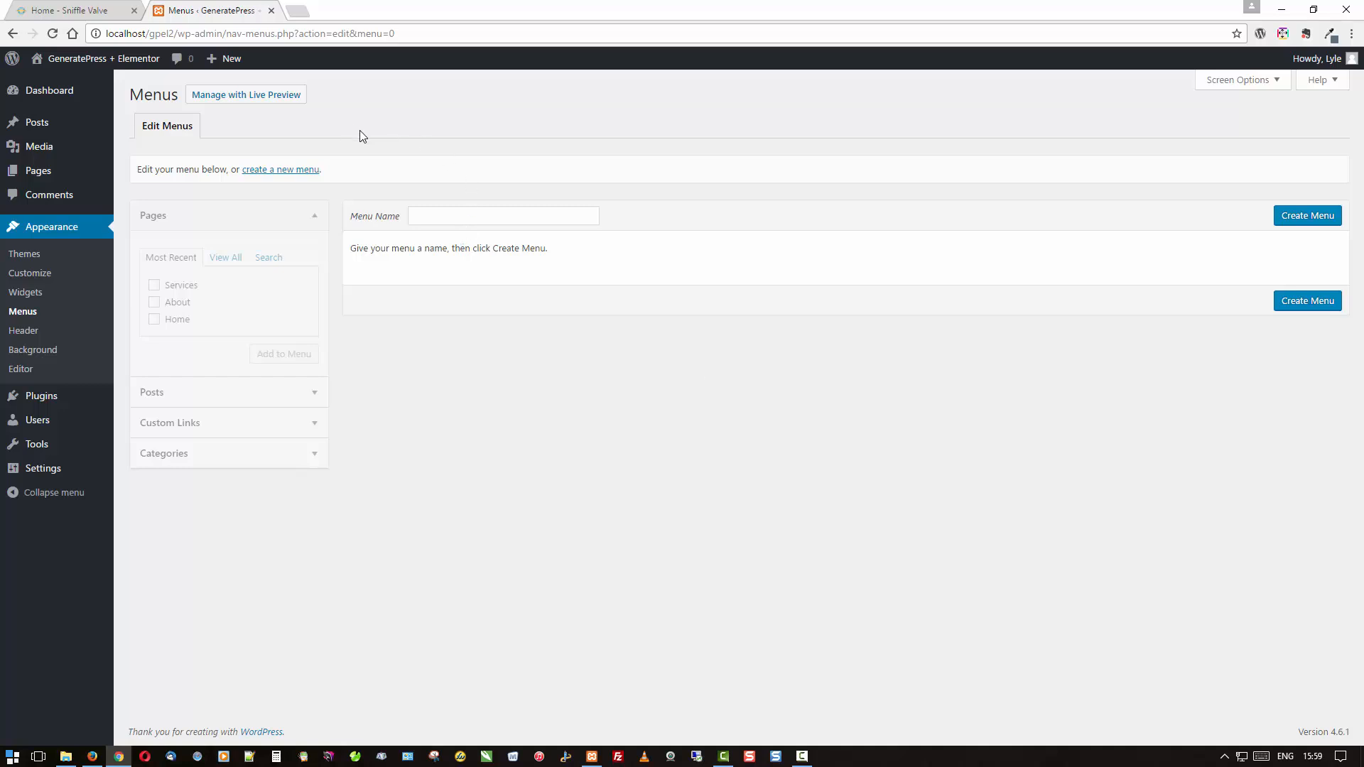
click(436, 216)
text(MainM)
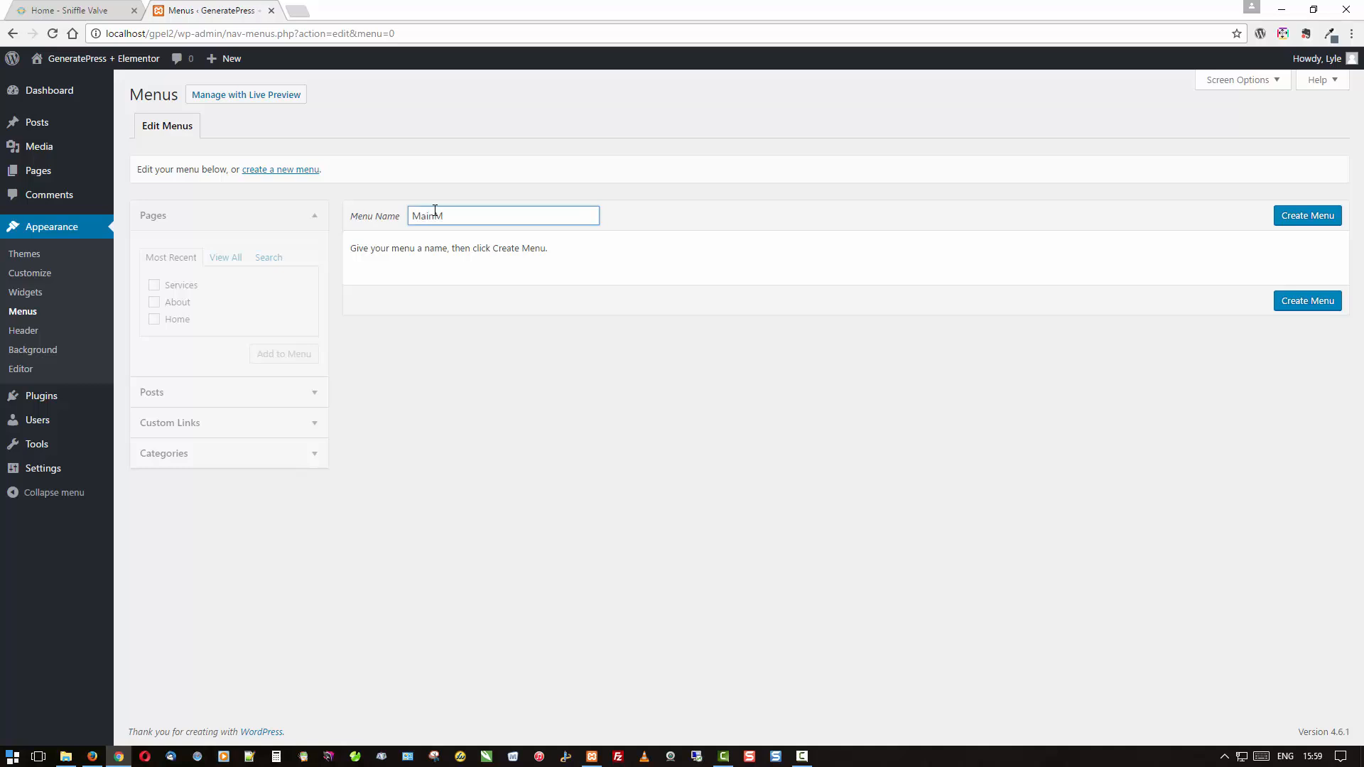
text(enu)
click(1291, 217)
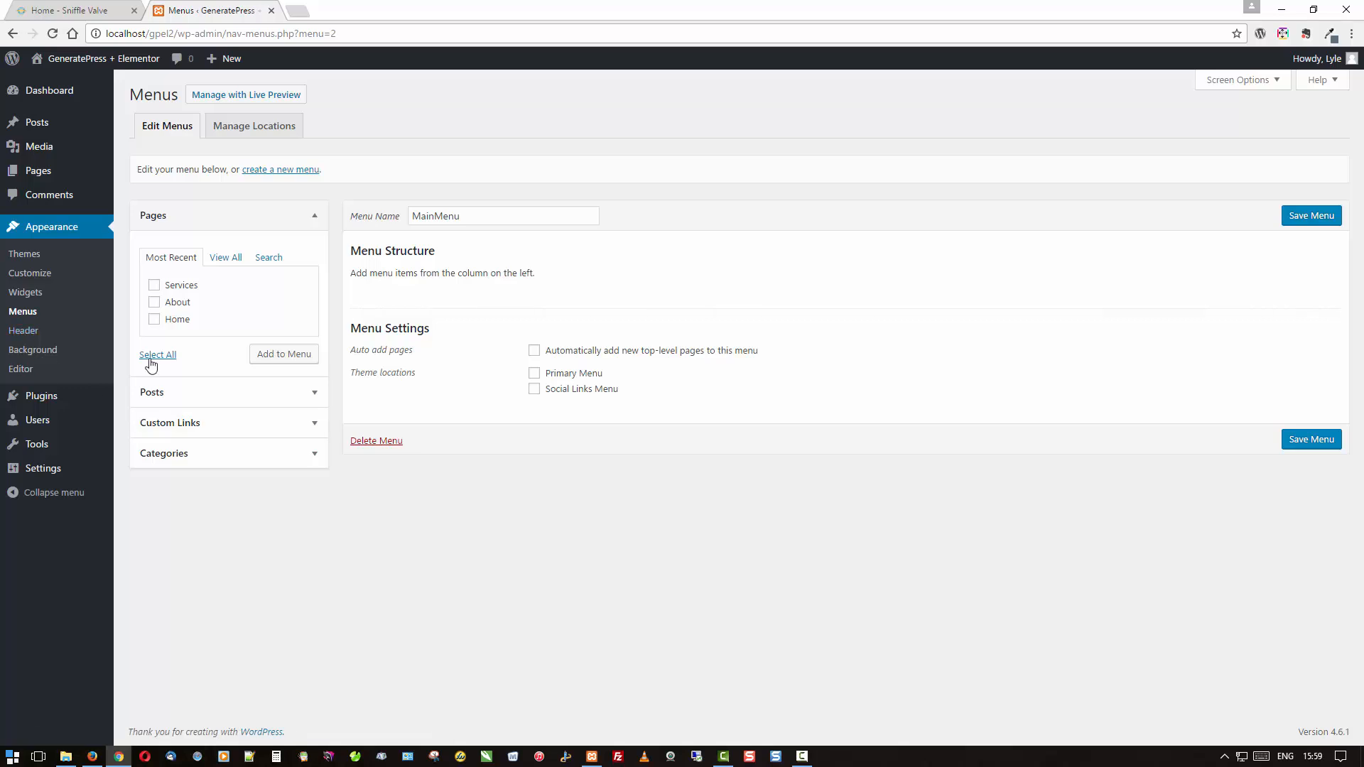
Add the Services, About and Home pages to MainMenu and move Home to the first place.
click(154, 354)
click(267, 359)
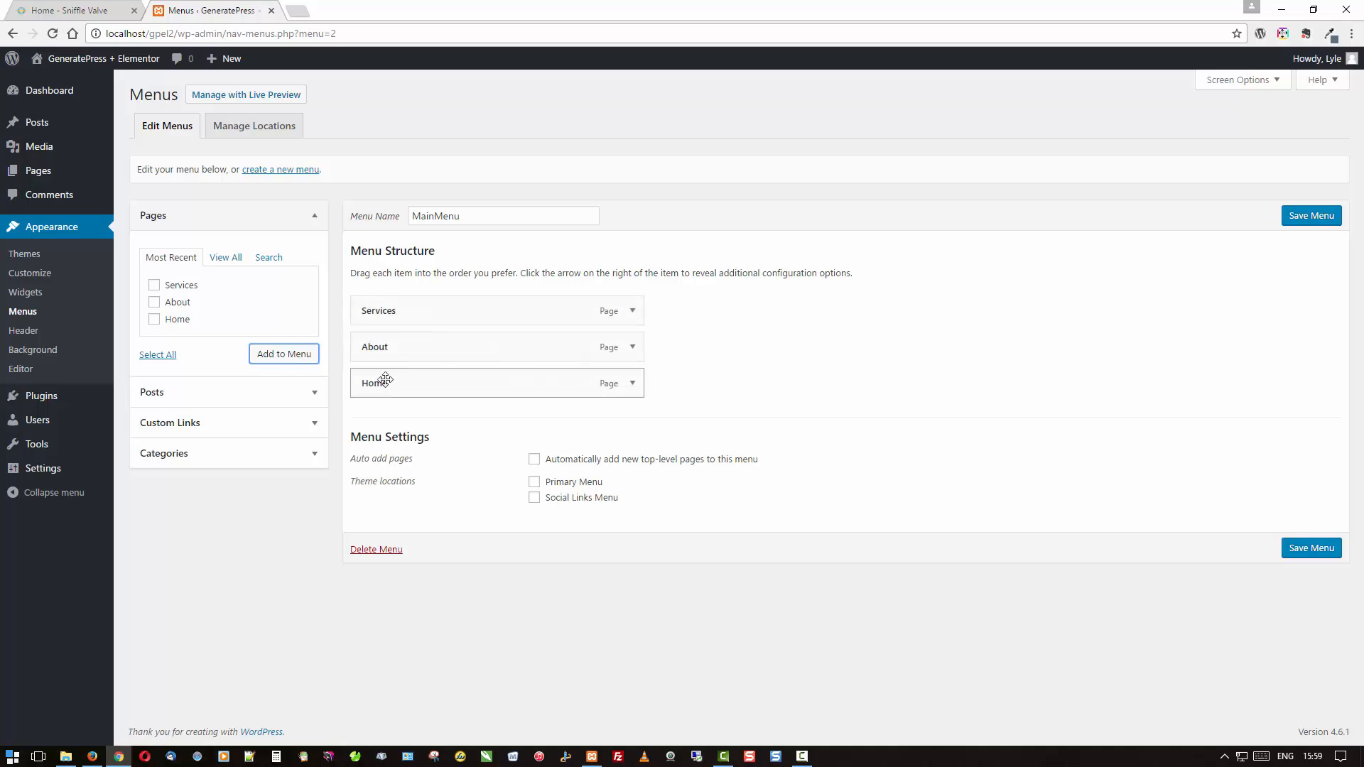
drag(384, 379, 376, 307)
Assign MainMenu to the Primary Menu location, enable automatic adding of new top-level pages, and save the menu.
click(561, 482)
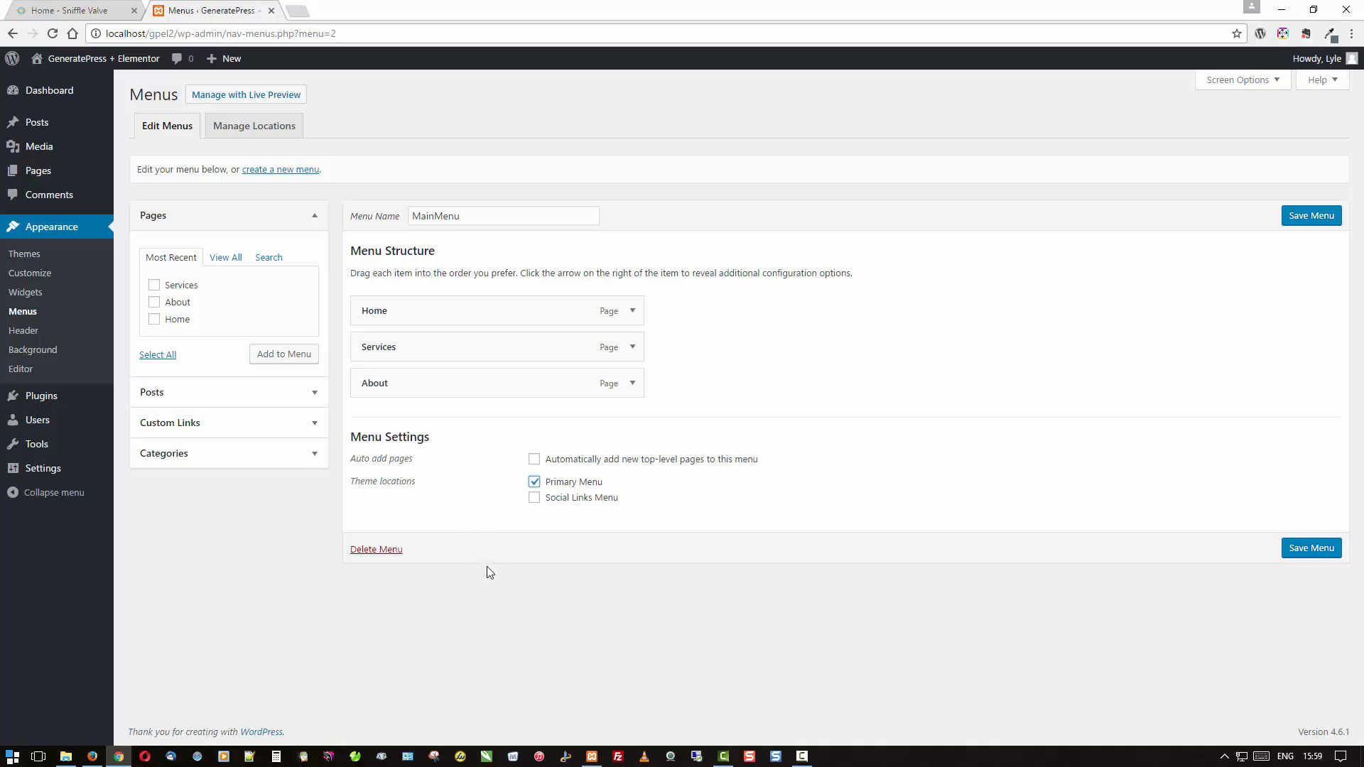
click(538, 460)
click(1301, 551)
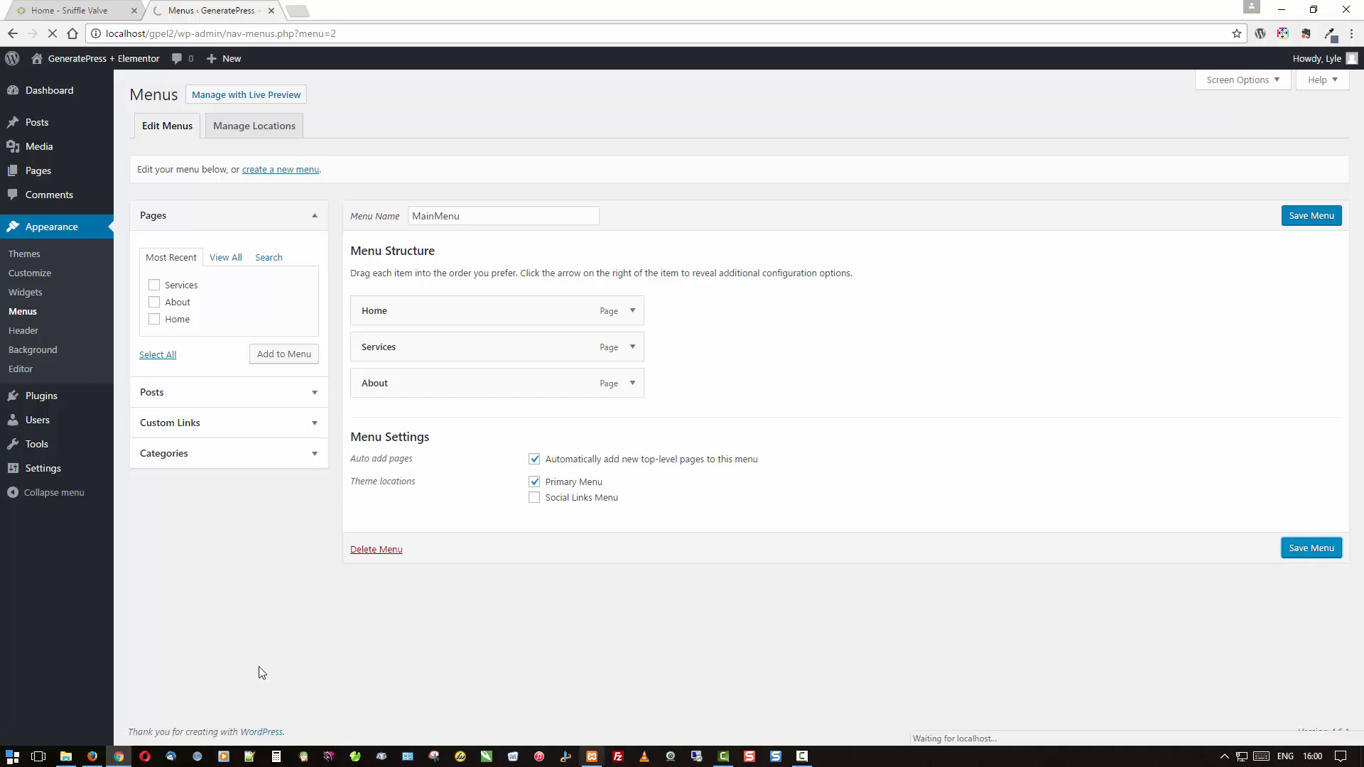
Reload the site in Firefox and check the Services, About and Home links of the navigation menu.
click(92, 757)
right_click(213, 604)
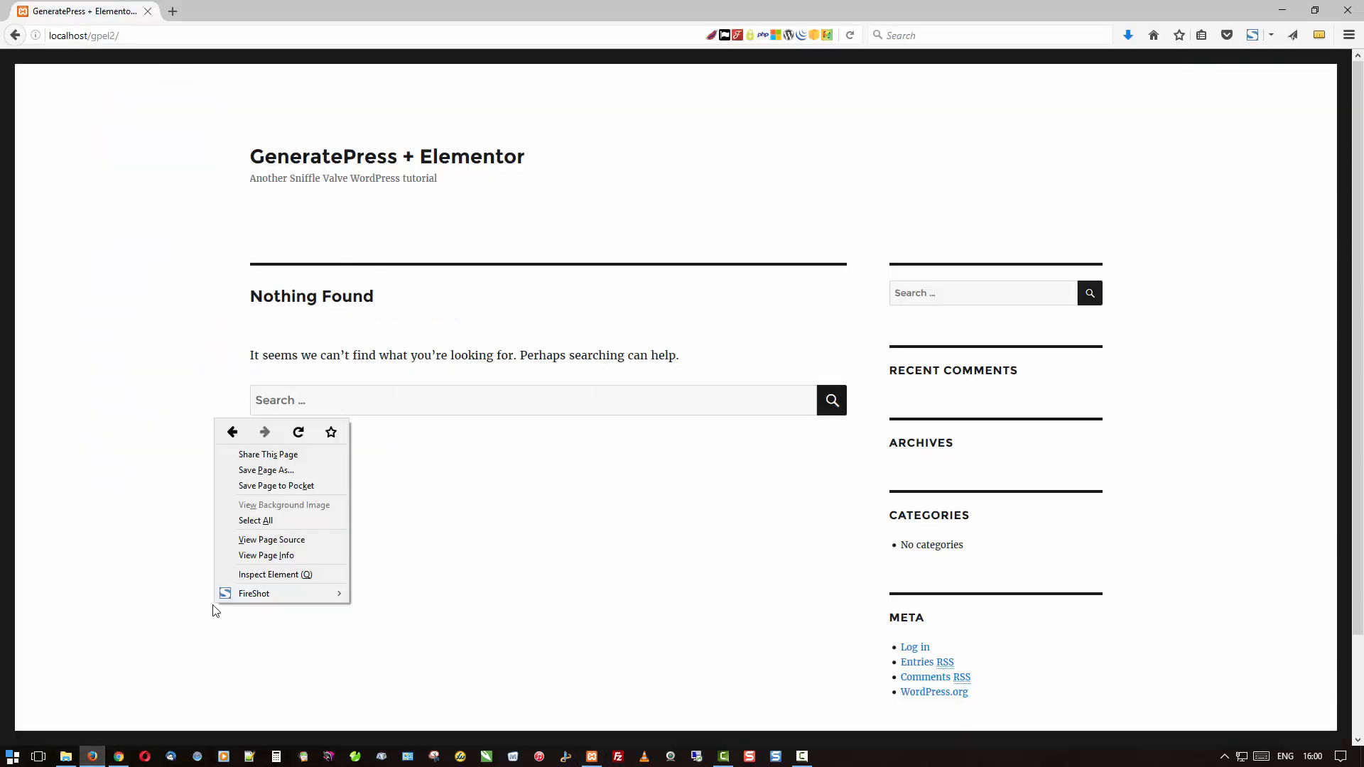
click(299, 431)
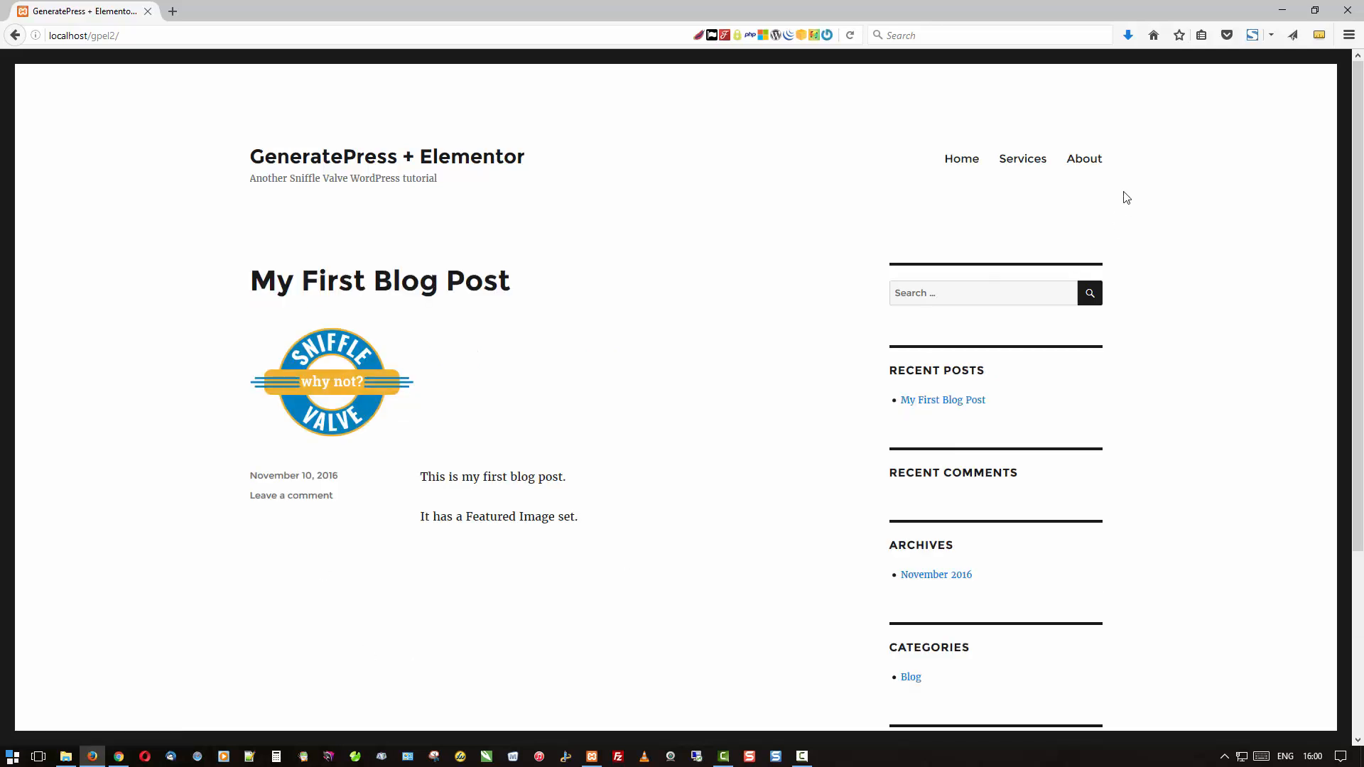
click(1009, 162)
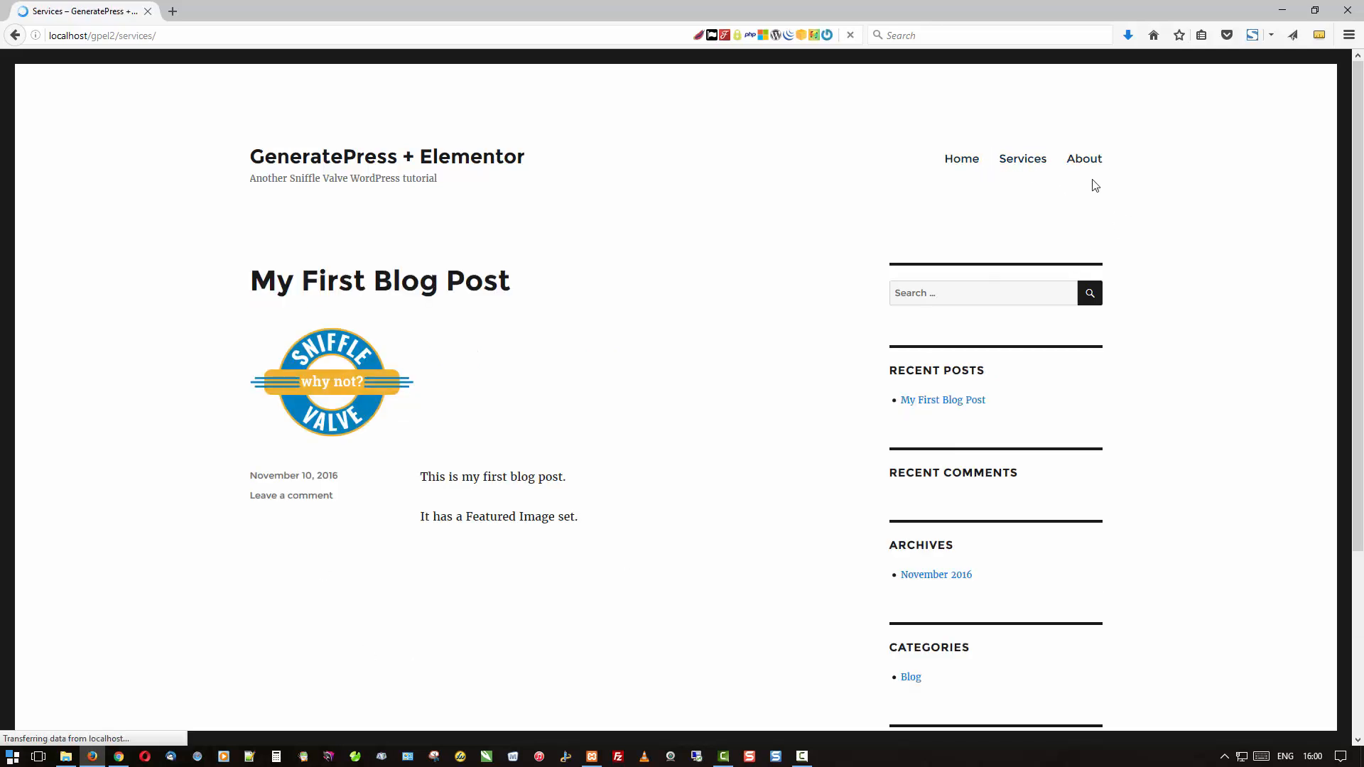
click(1081, 160)
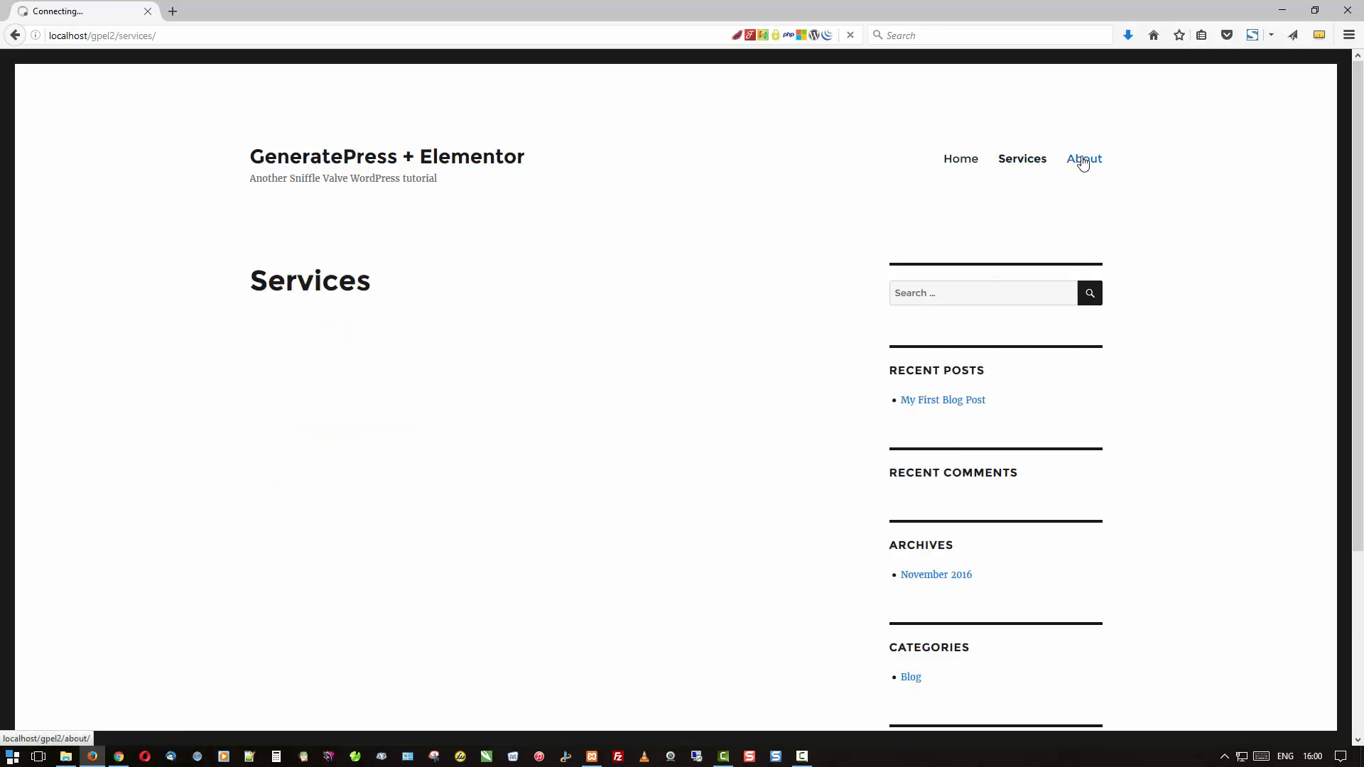
click(970, 168)
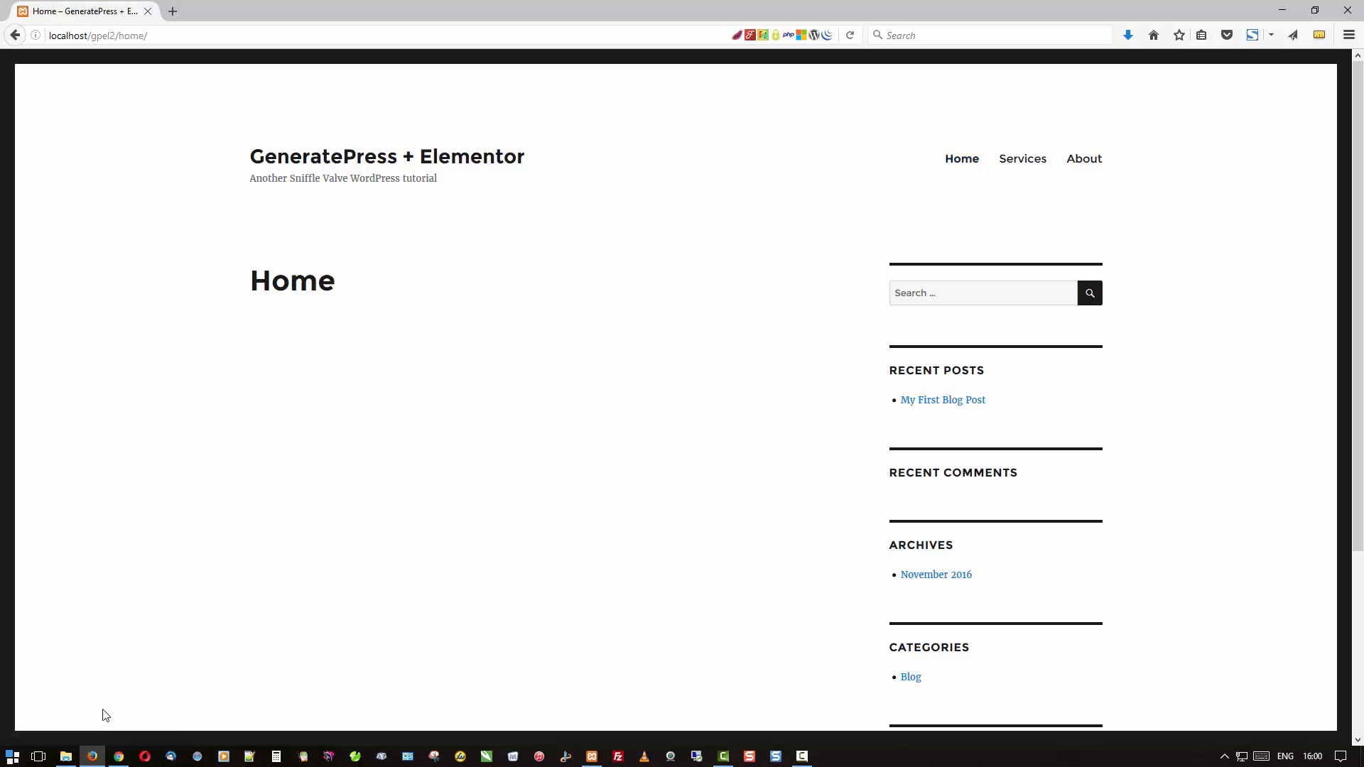
Return to the WordPress dashboard in Chrome and activate the GeneratePress theme.
click(119, 756)
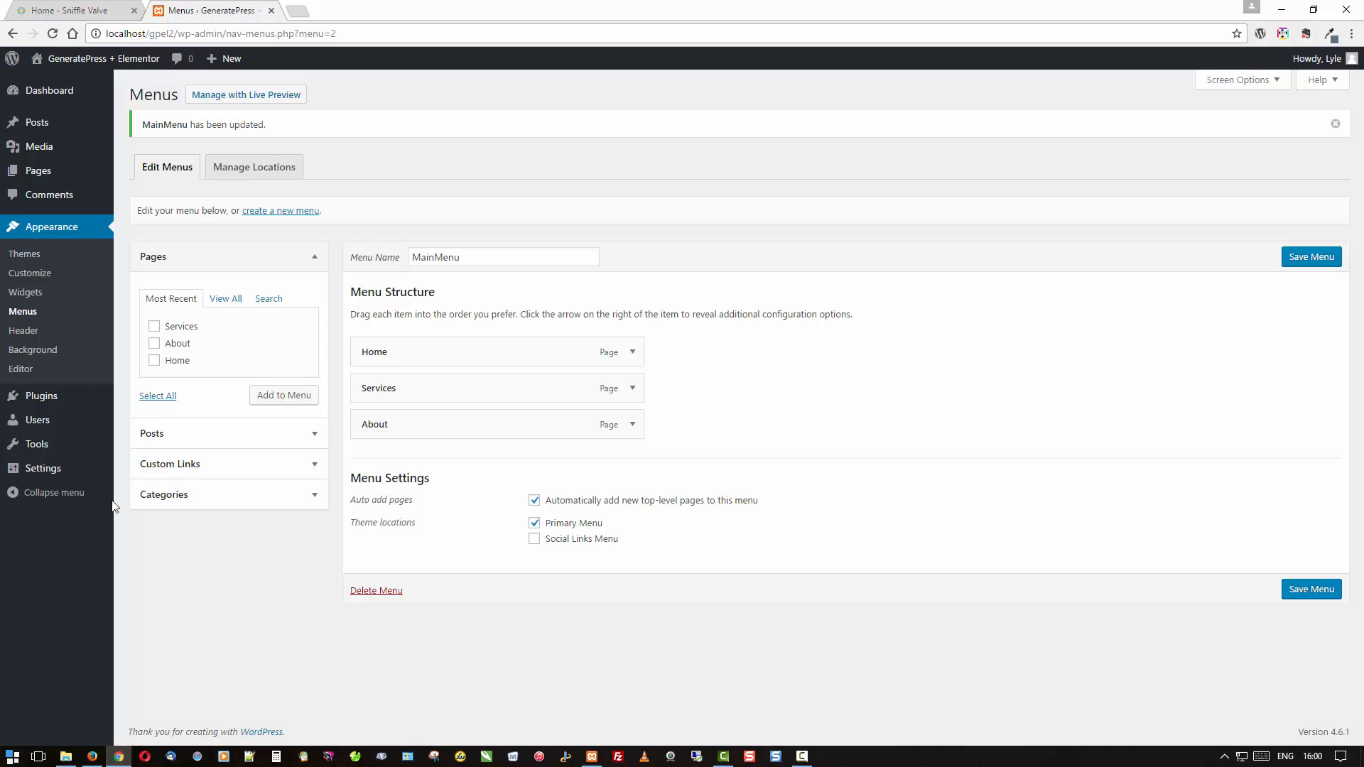
click(27, 256)
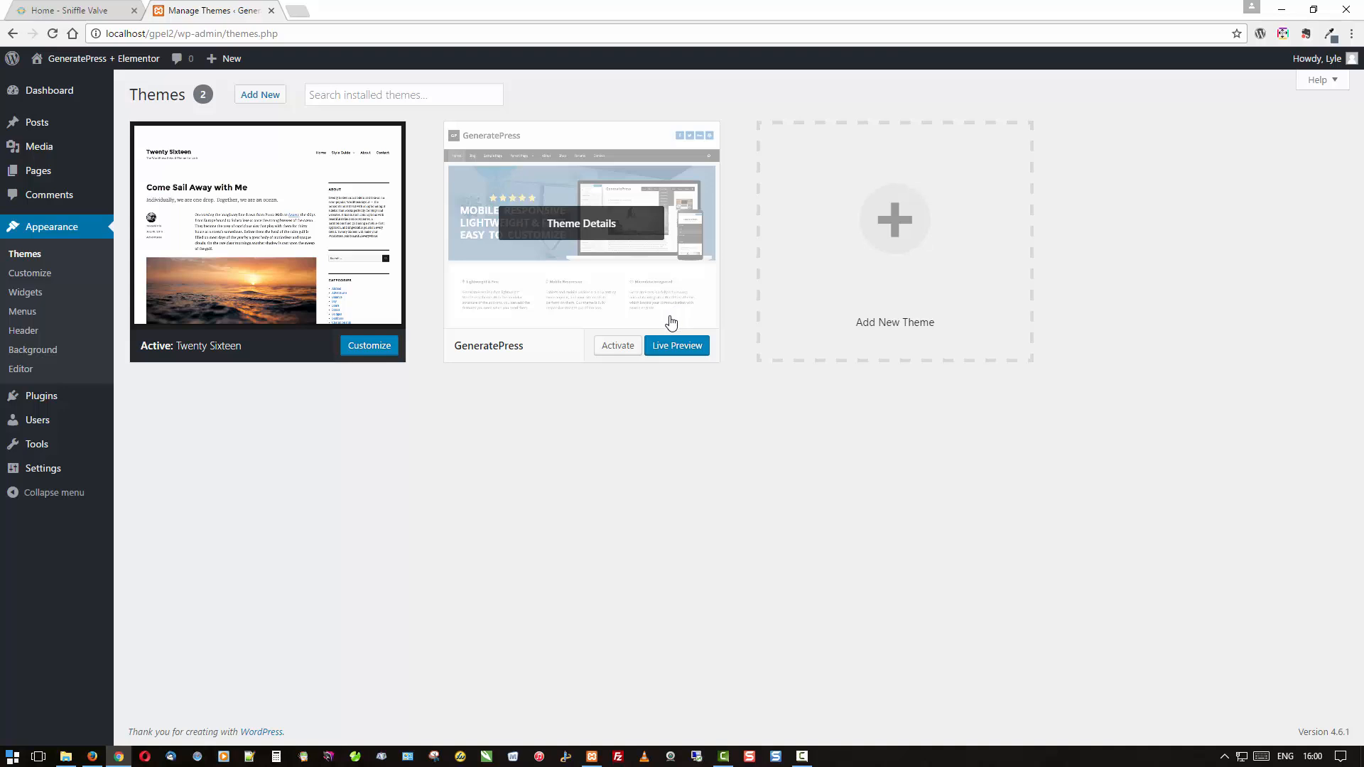
click(616, 344)
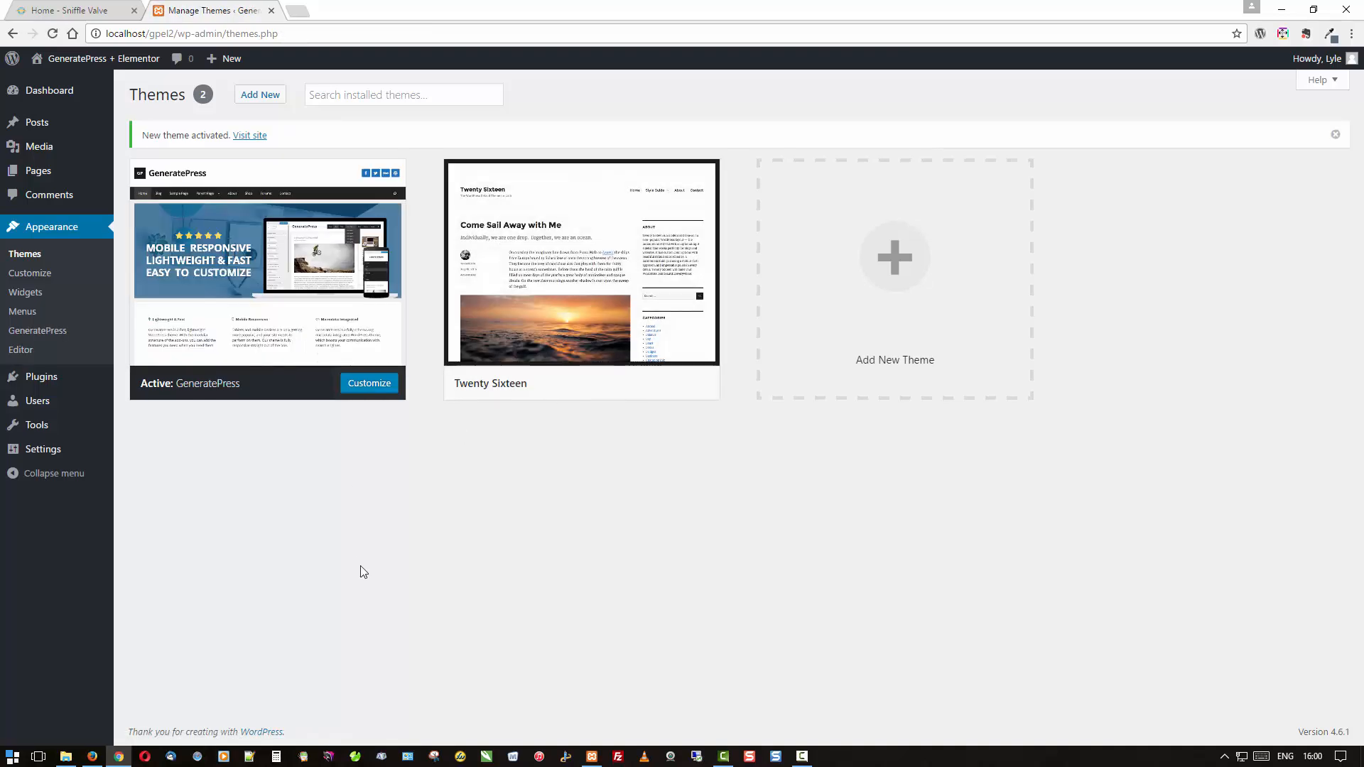
Reload the site in Firefox, check its Services, About and Home pages in the GeneratePress theme, and return to Chrome.
click(93, 756)
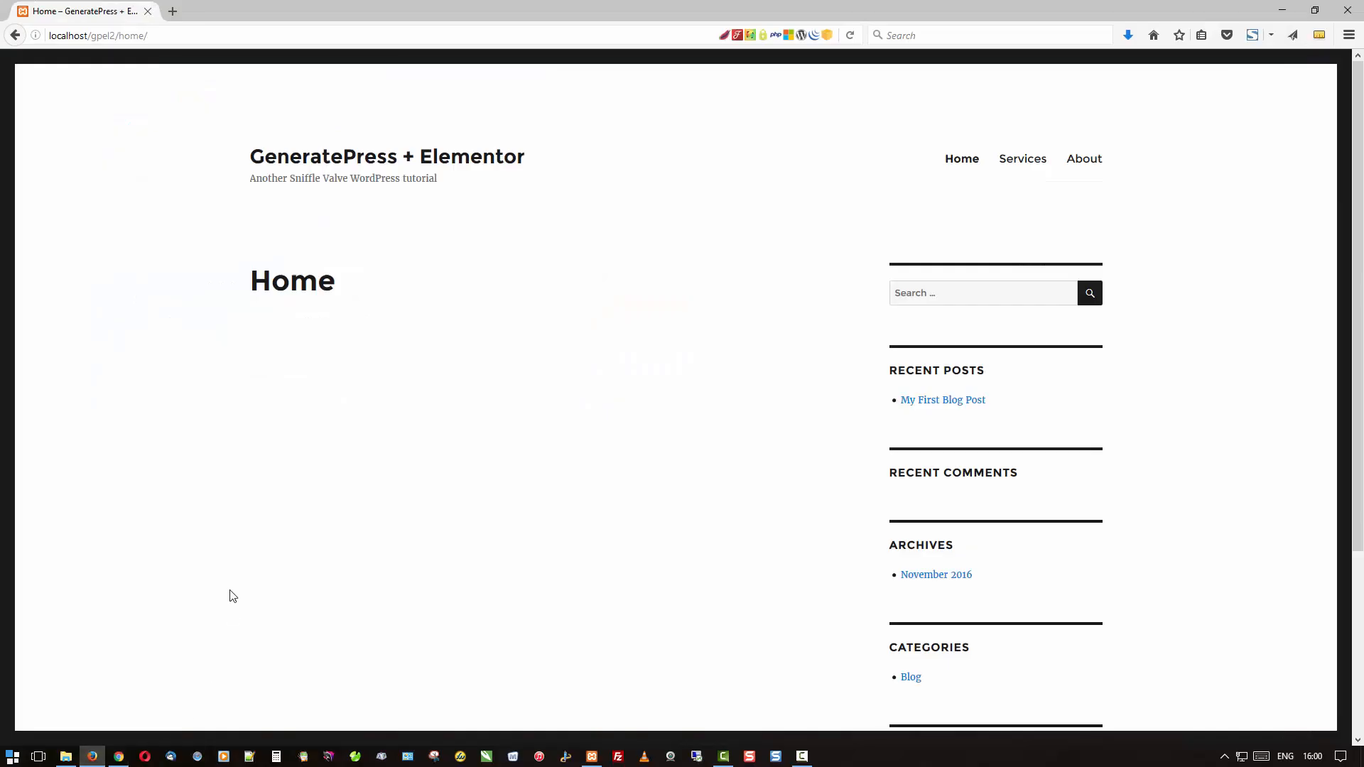
right_click(241, 495)
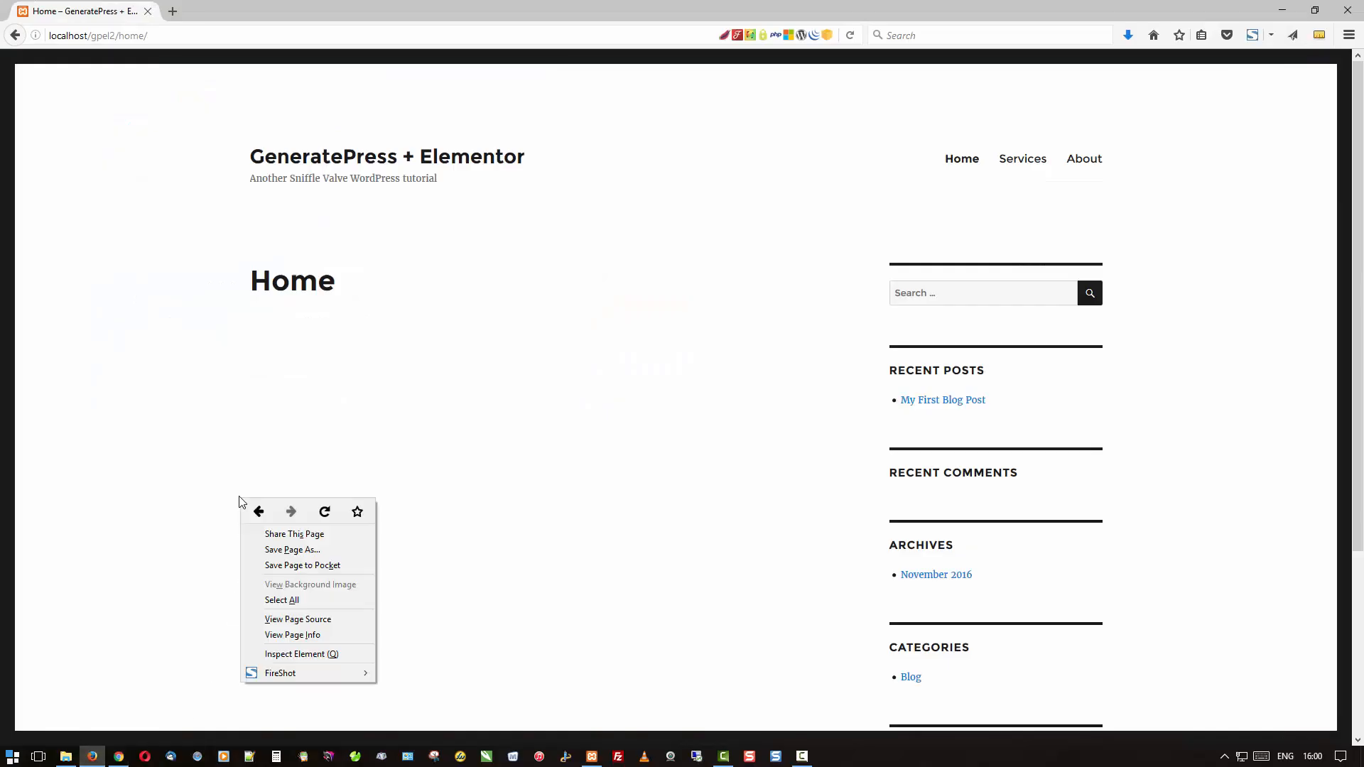
click(335, 513)
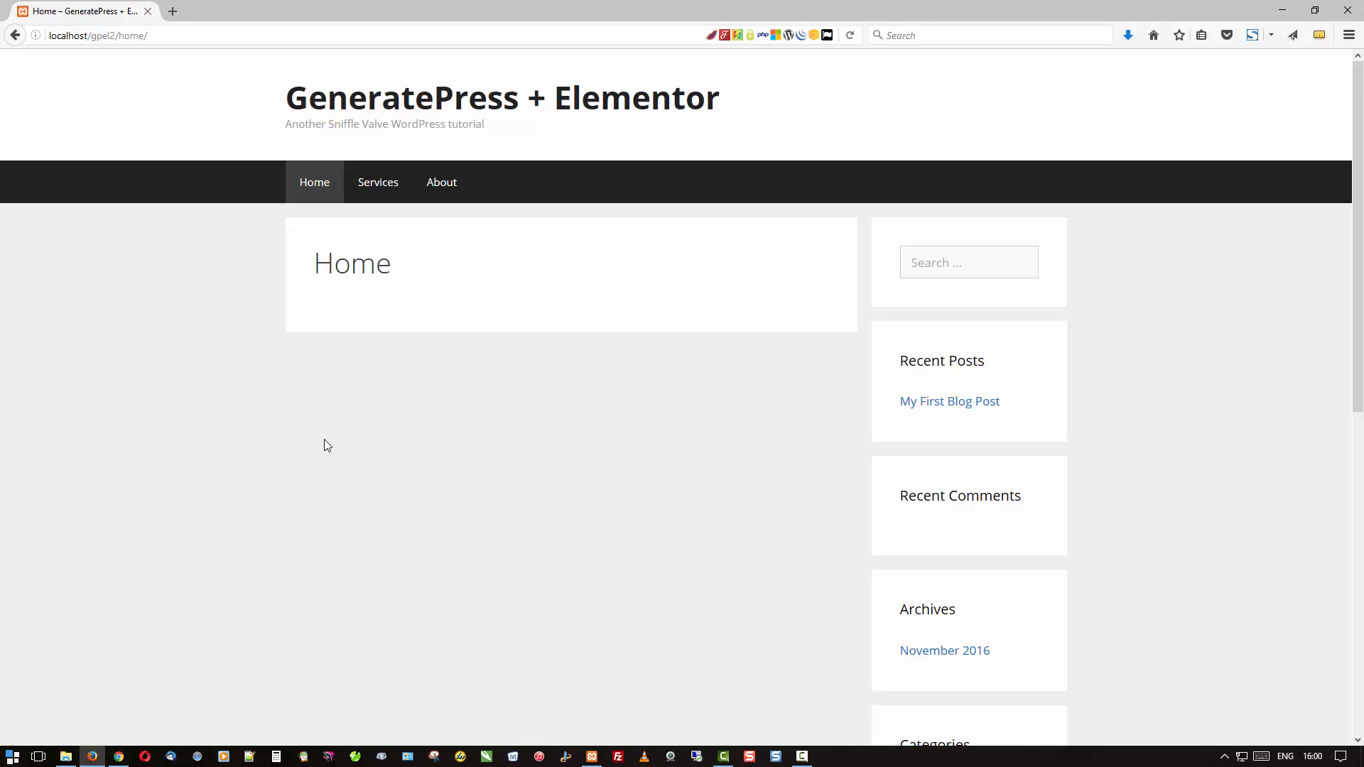
click(376, 182)
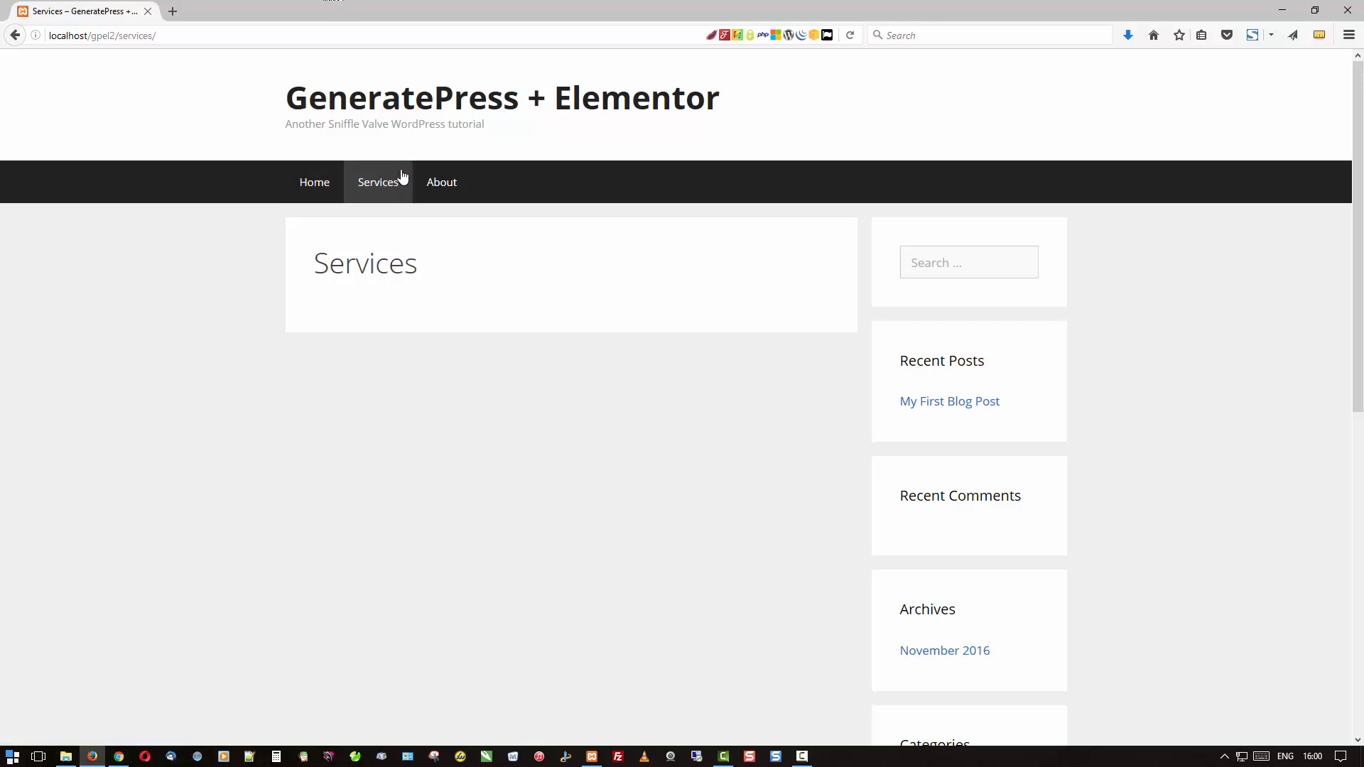
click(442, 182)
click(306, 183)
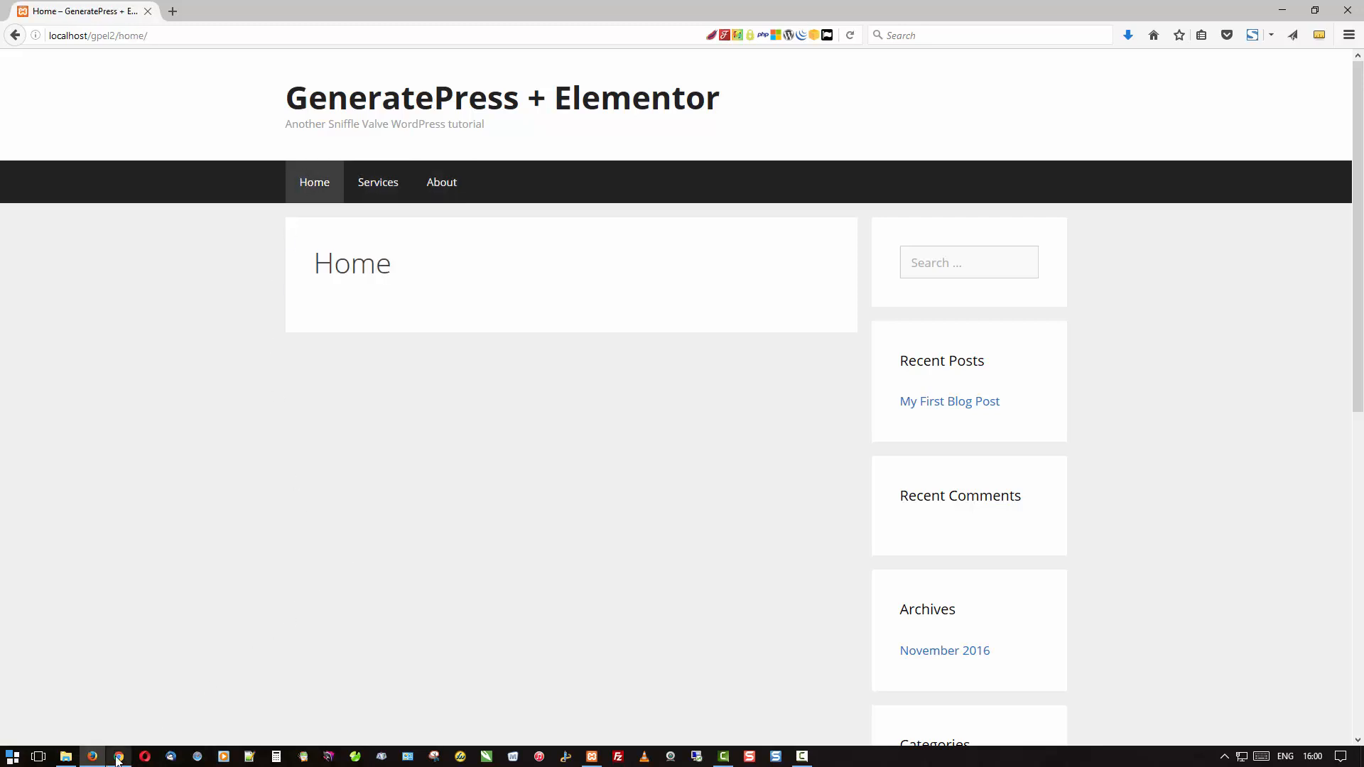
mouse_move(118, 760)
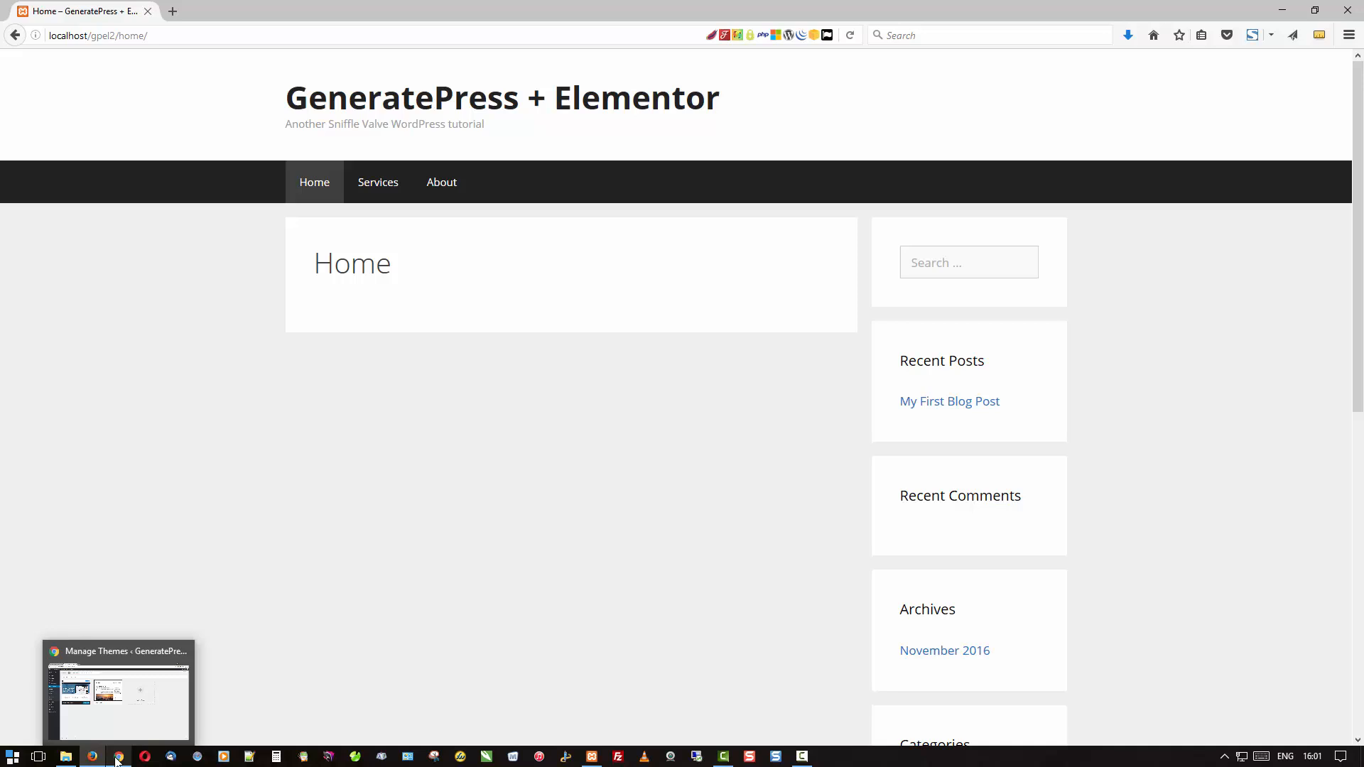
click(117, 758)
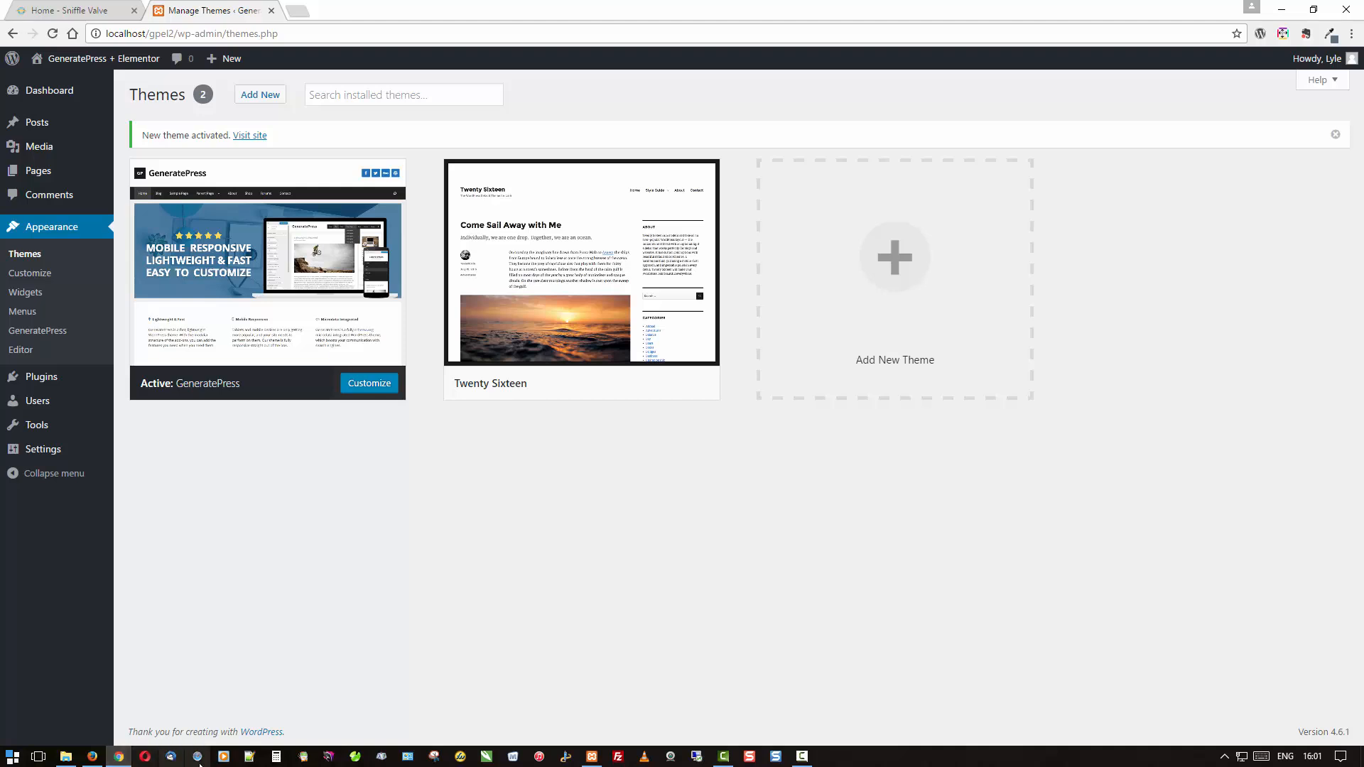
Open the Site Identity settings in the theme customizer.
click(34, 274)
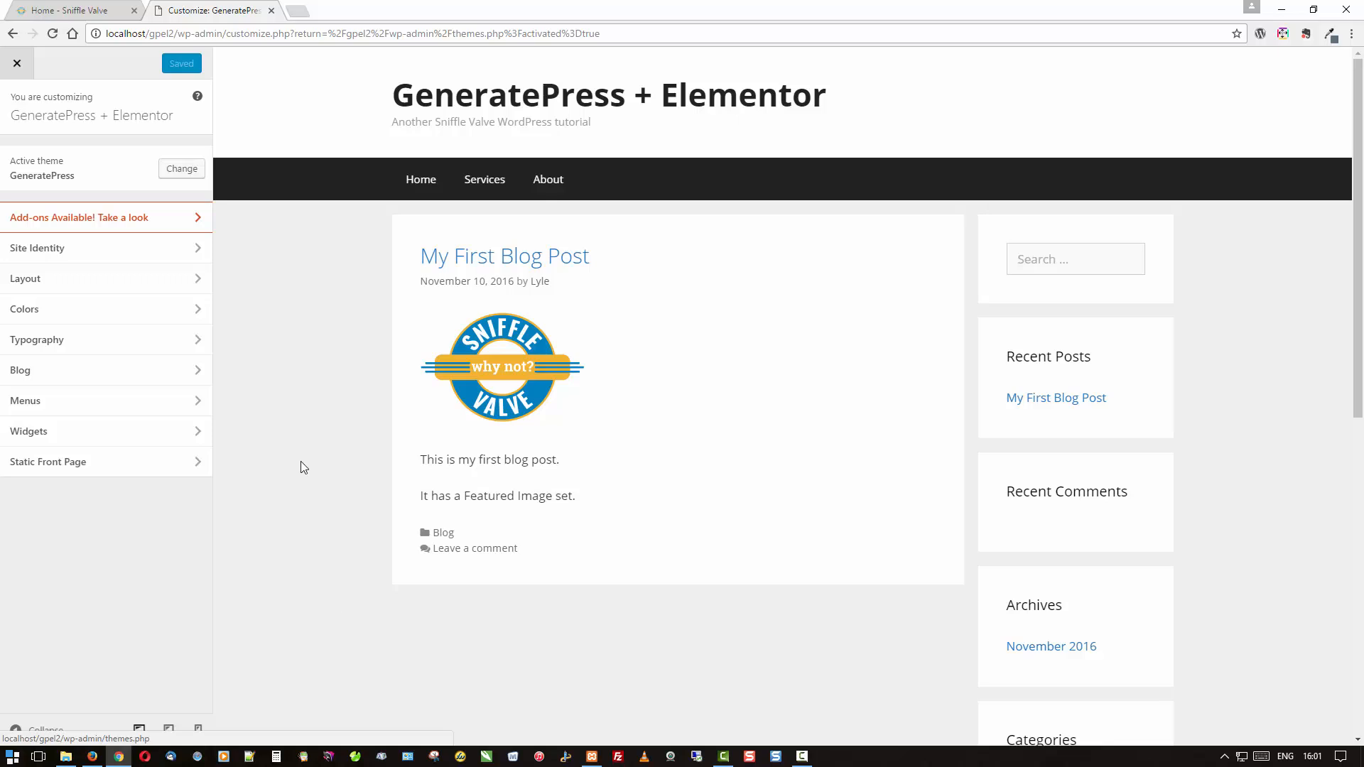
click(97, 254)
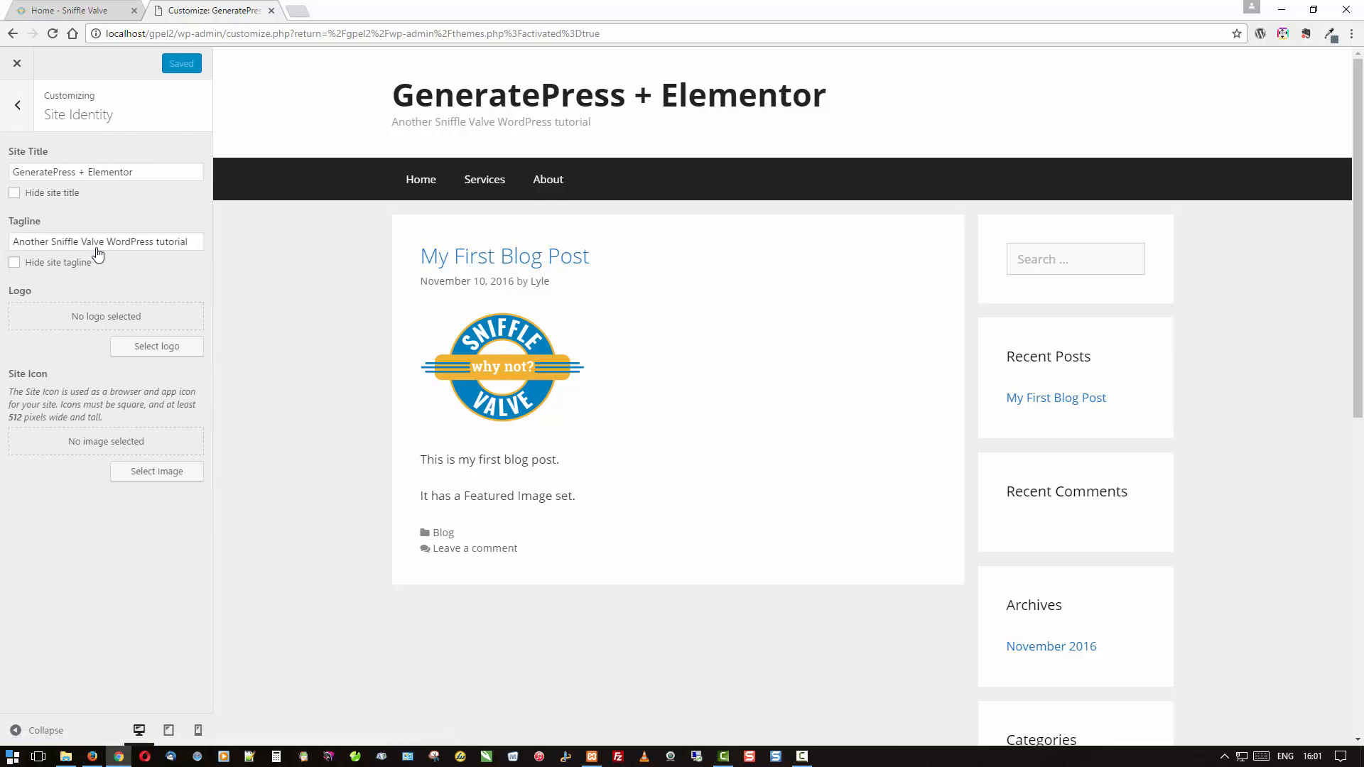
Try hiding the site title and the site tagline one after the other, restoring each, and leave Site Identity.
click(50, 198)
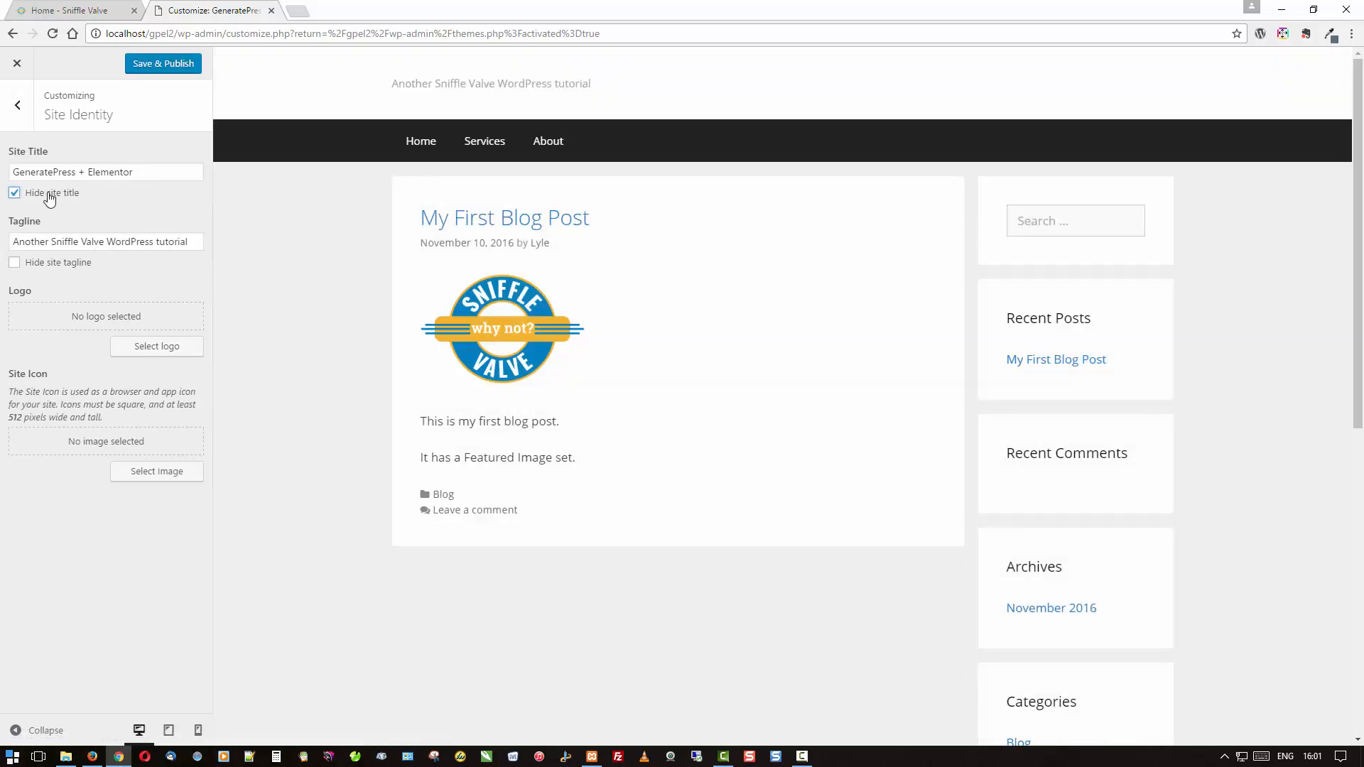
click(49, 198)
click(53, 263)
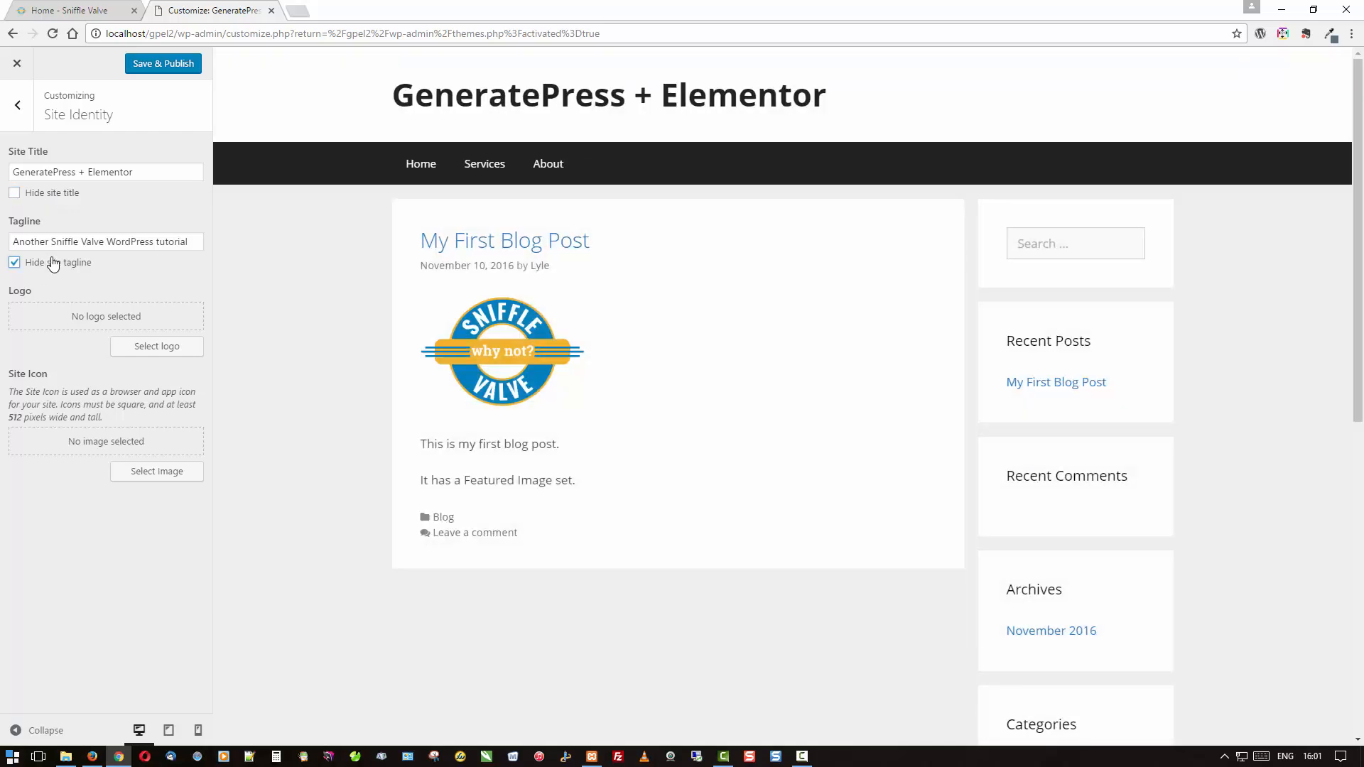
click(53, 263)
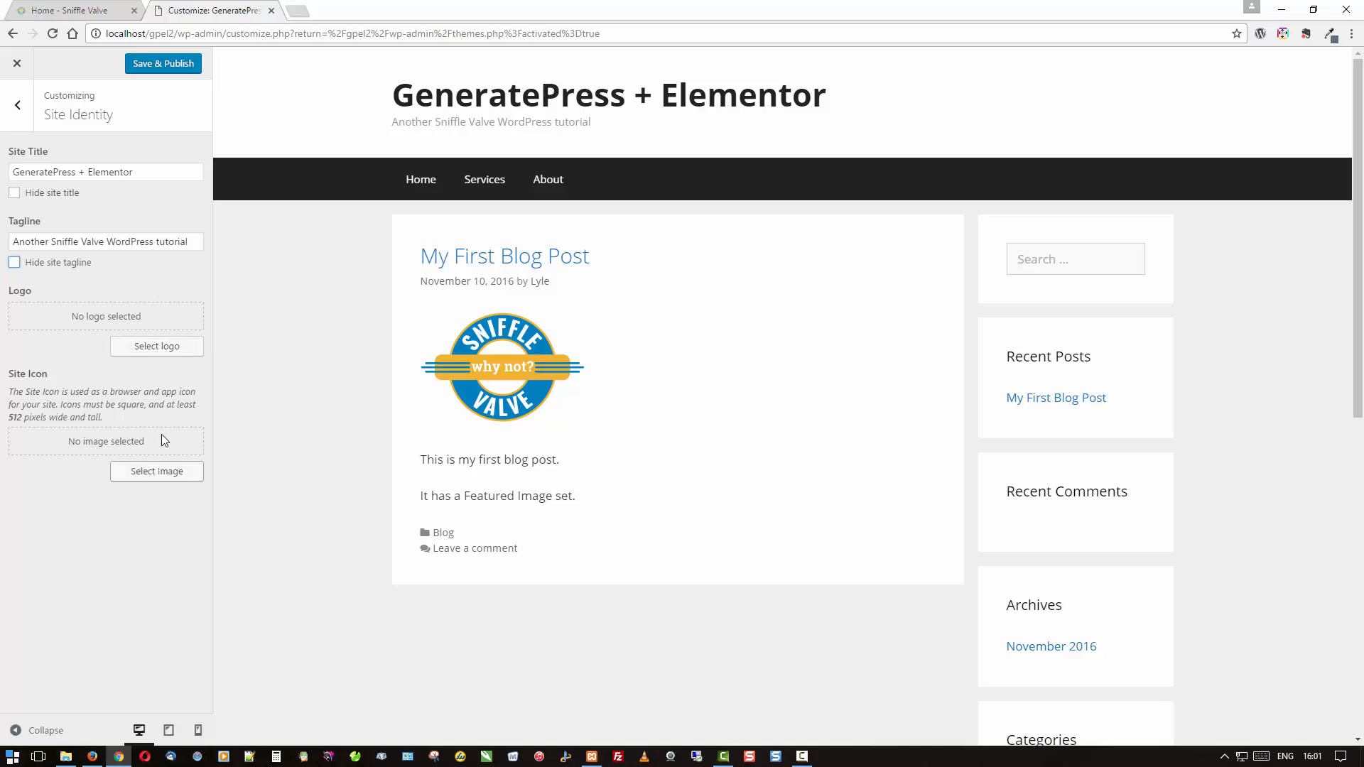
click(17, 107)
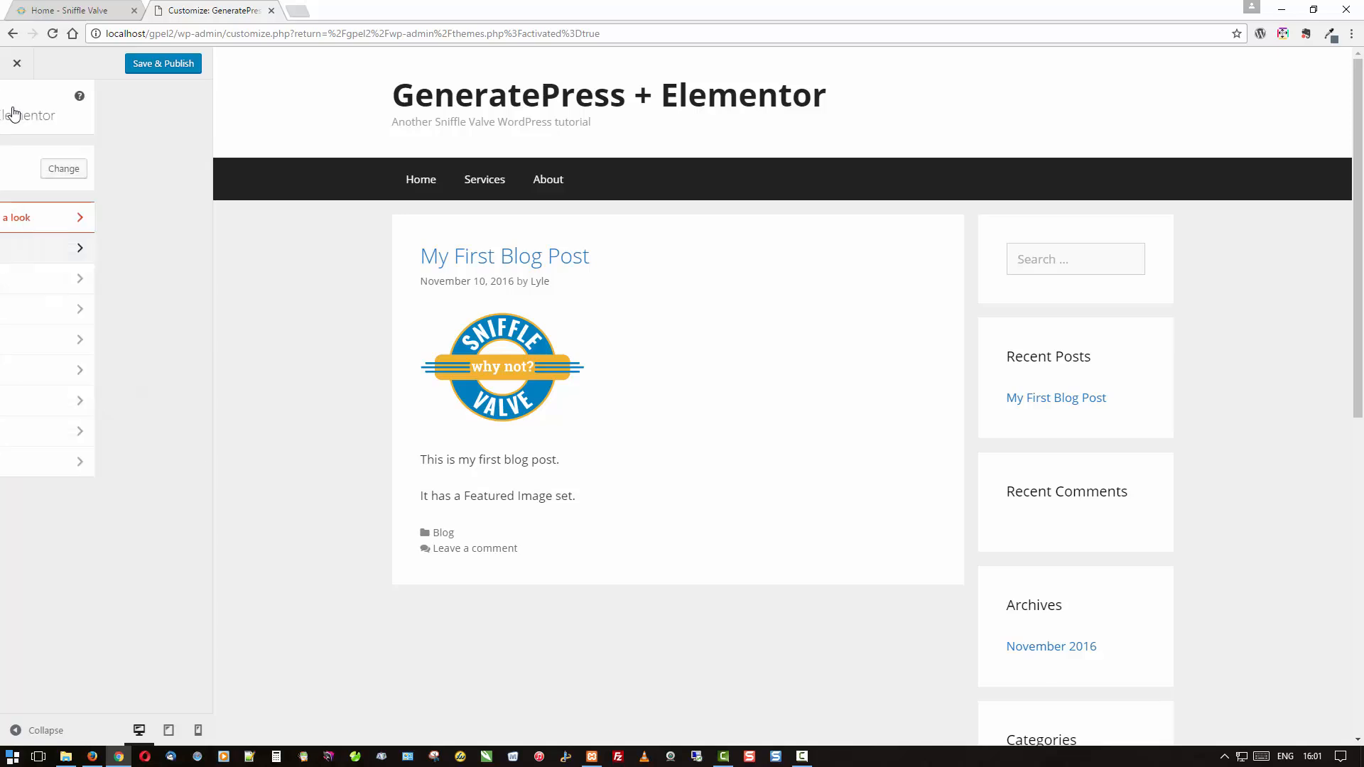
Set the container's content layout to One Container in the Layout settings and check the preview down to the footer.
click(47, 280)
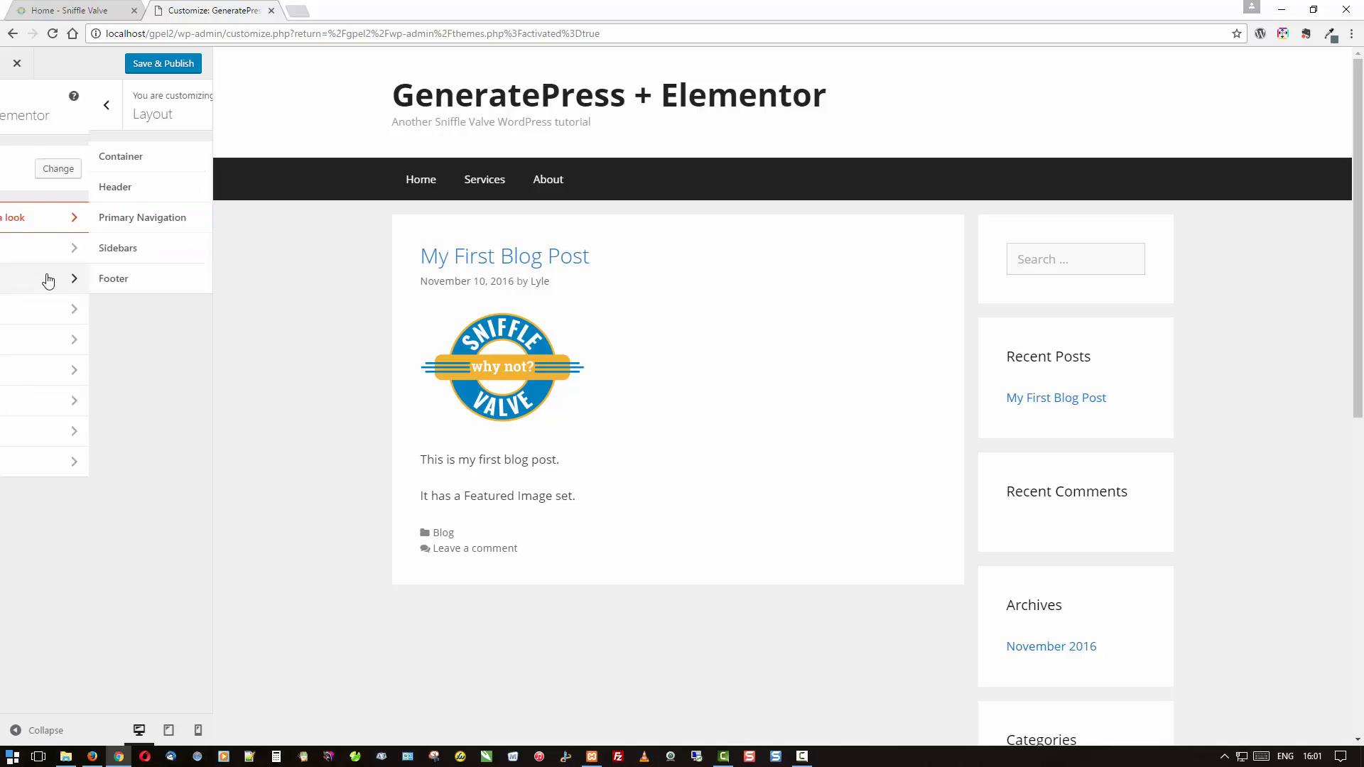
click(74, 161)
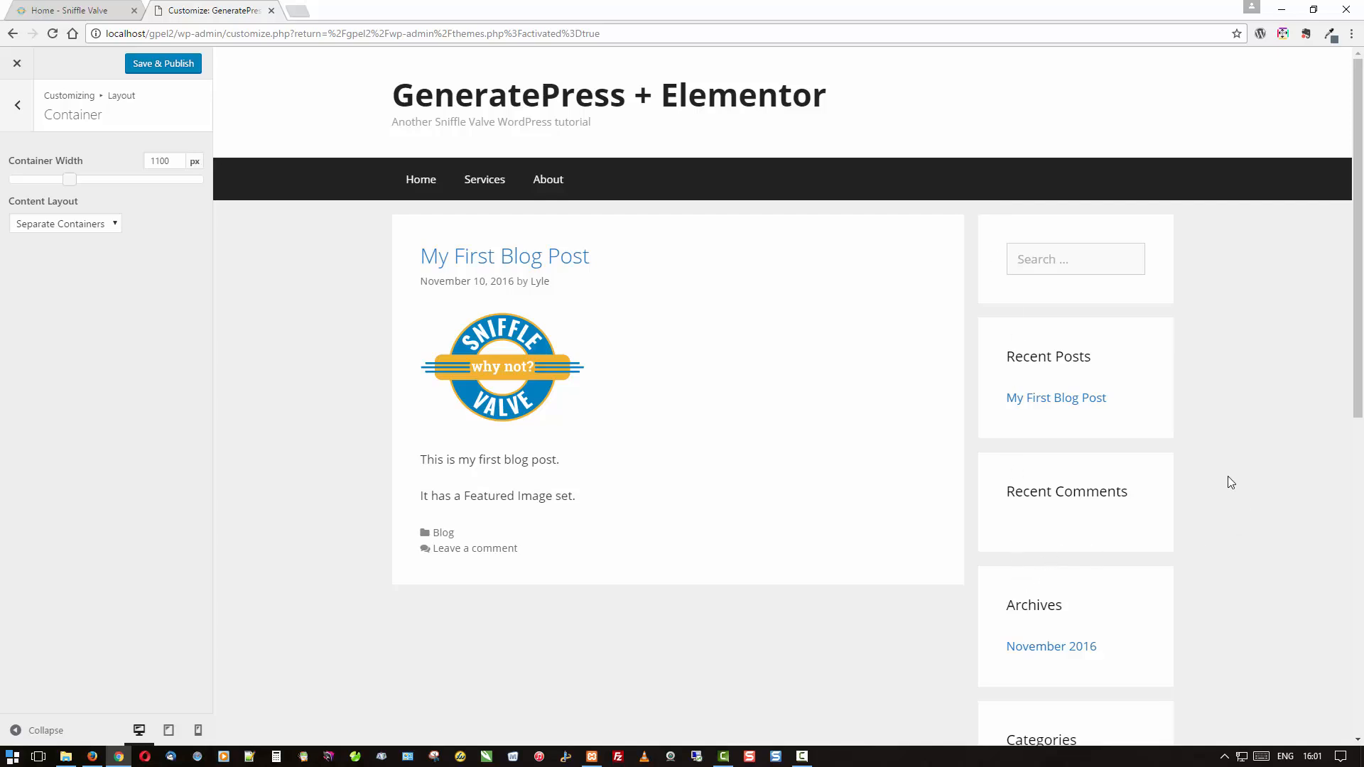
click(66, 224)
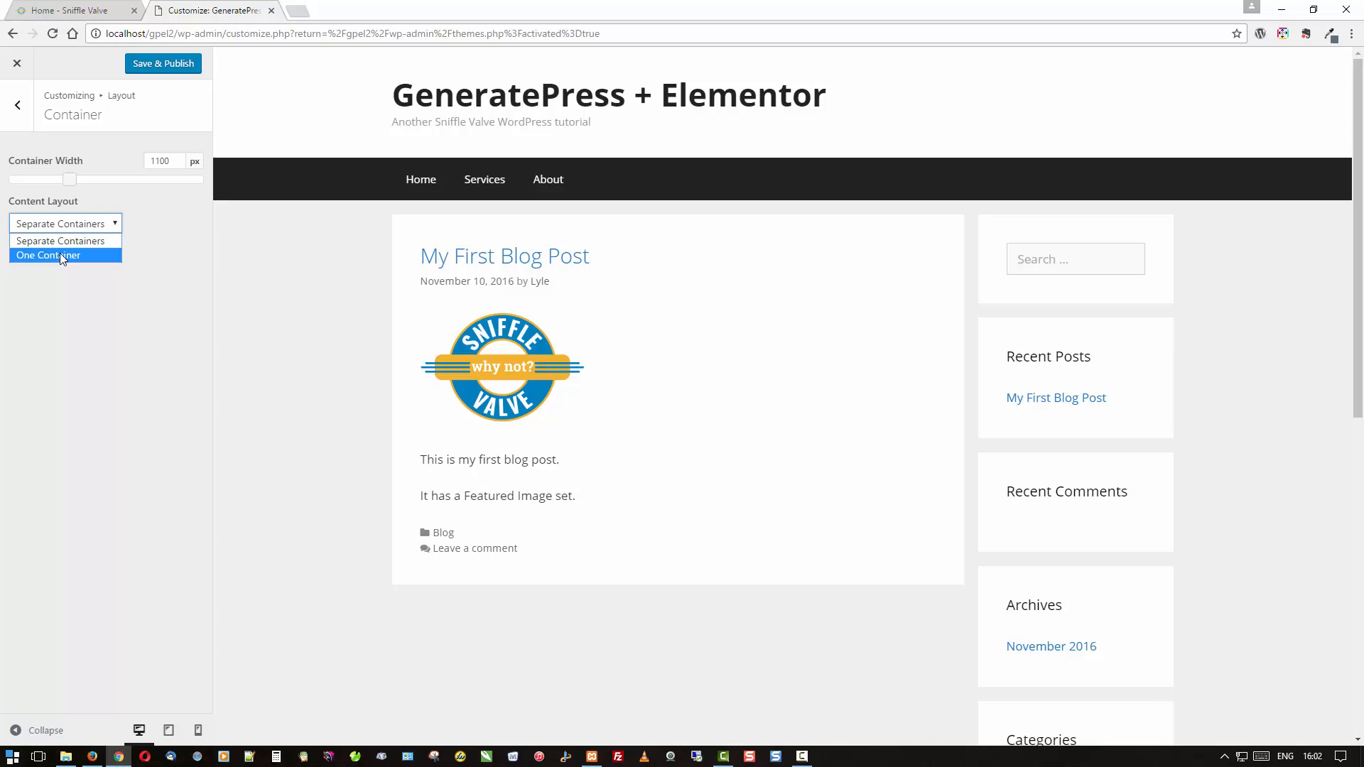
click(61, 256)
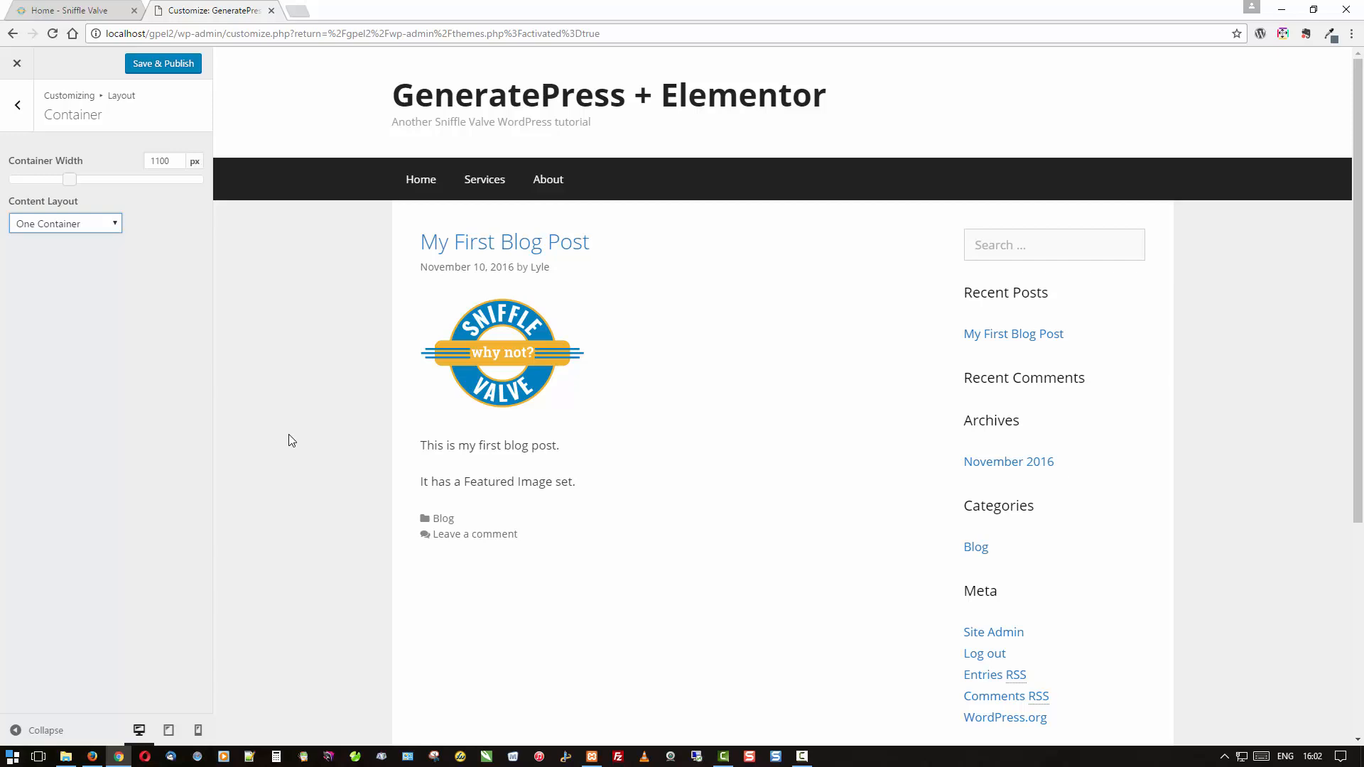
scroll(289, 441, down, 5)
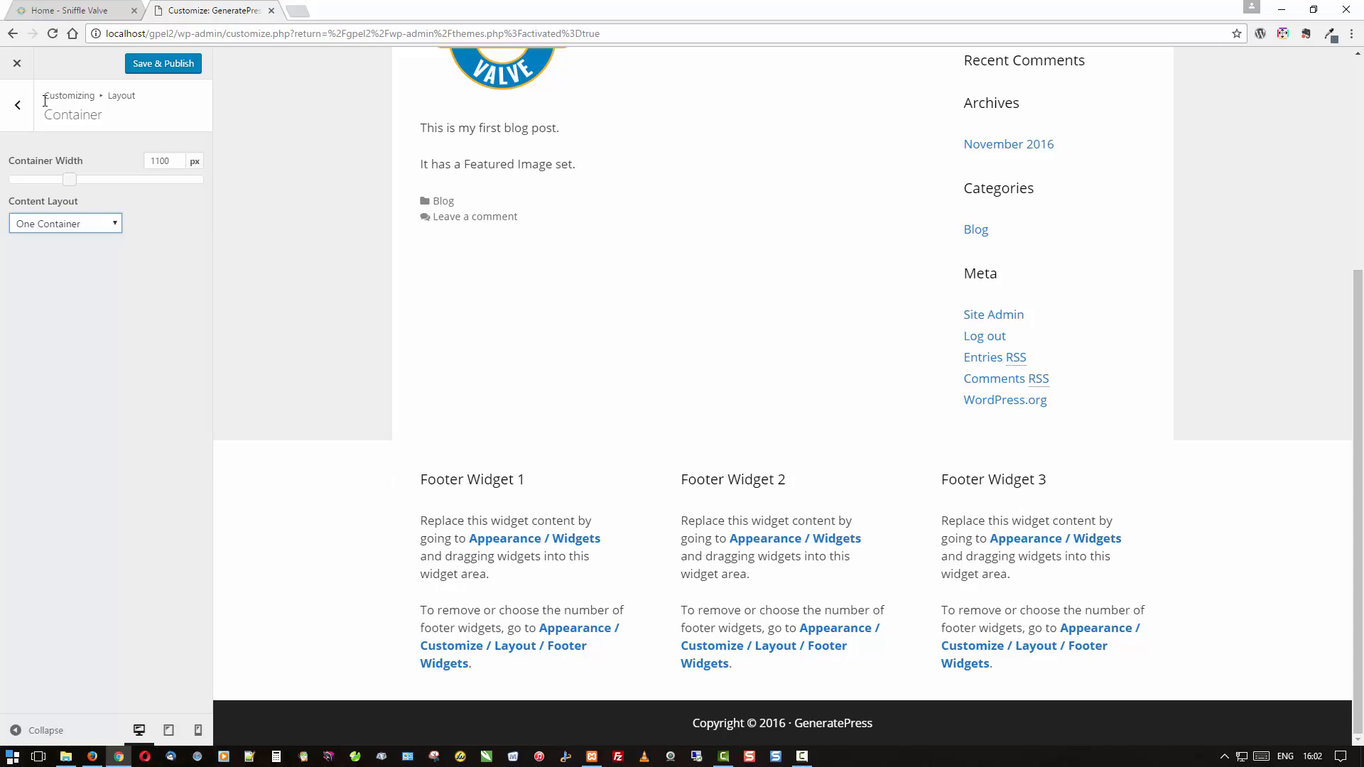
click(19, 106)
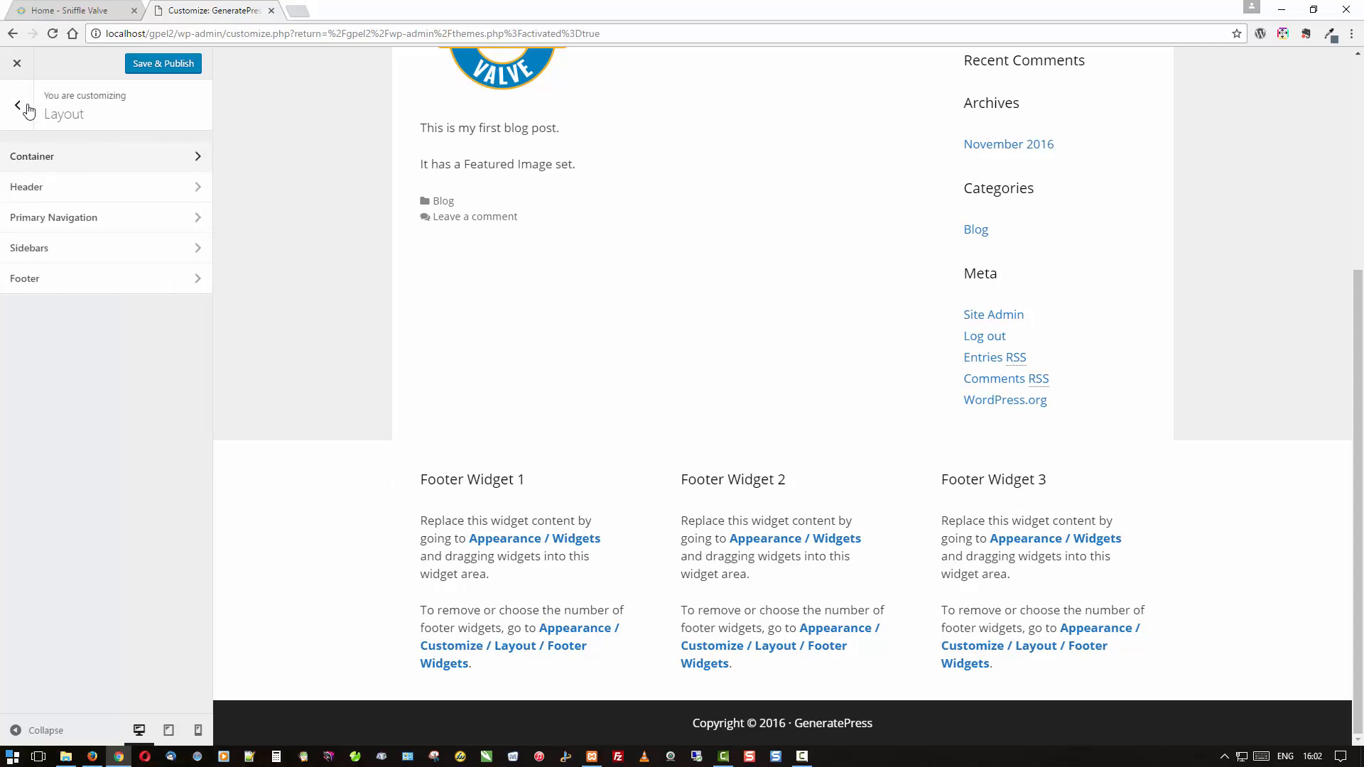
Set the number of footer widgets to 0 in the Footer layout and save and publish the customizations.
click(34, 281)
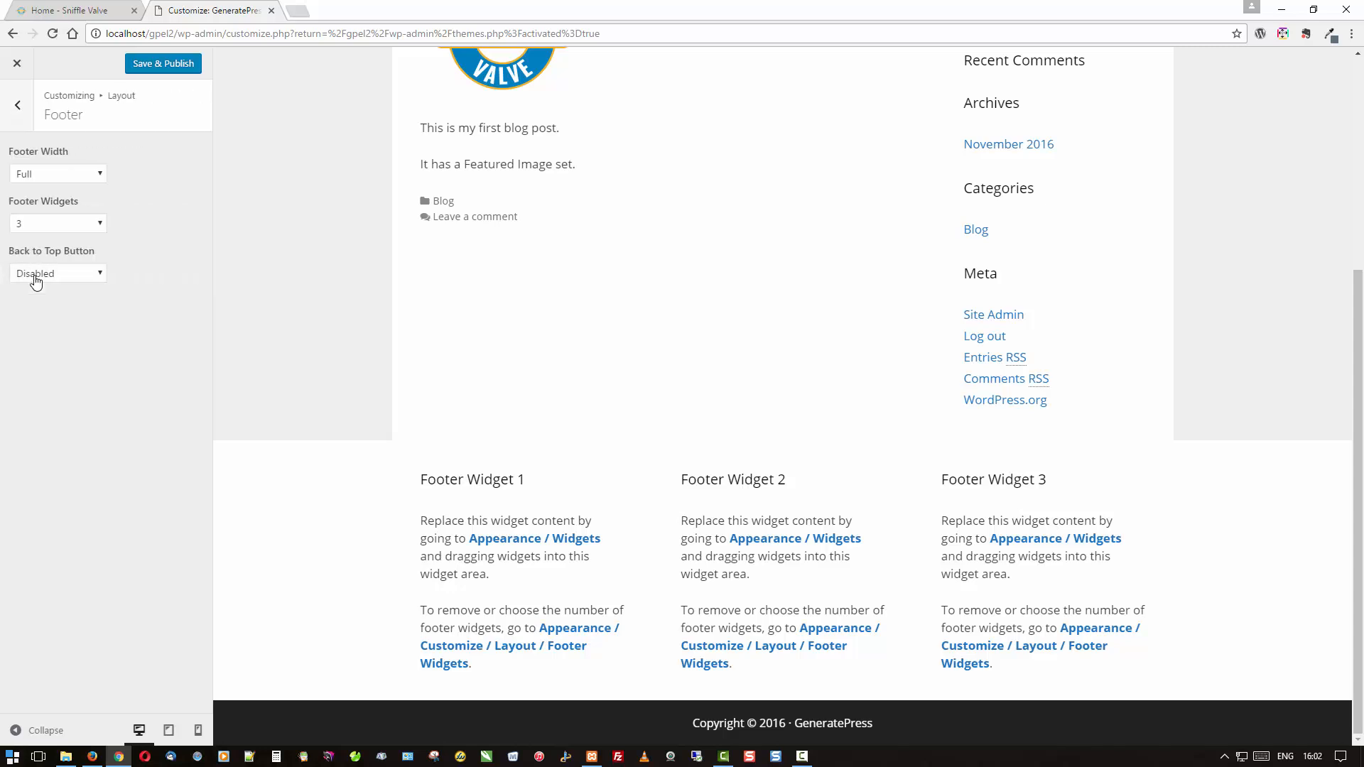
click(38, 230)
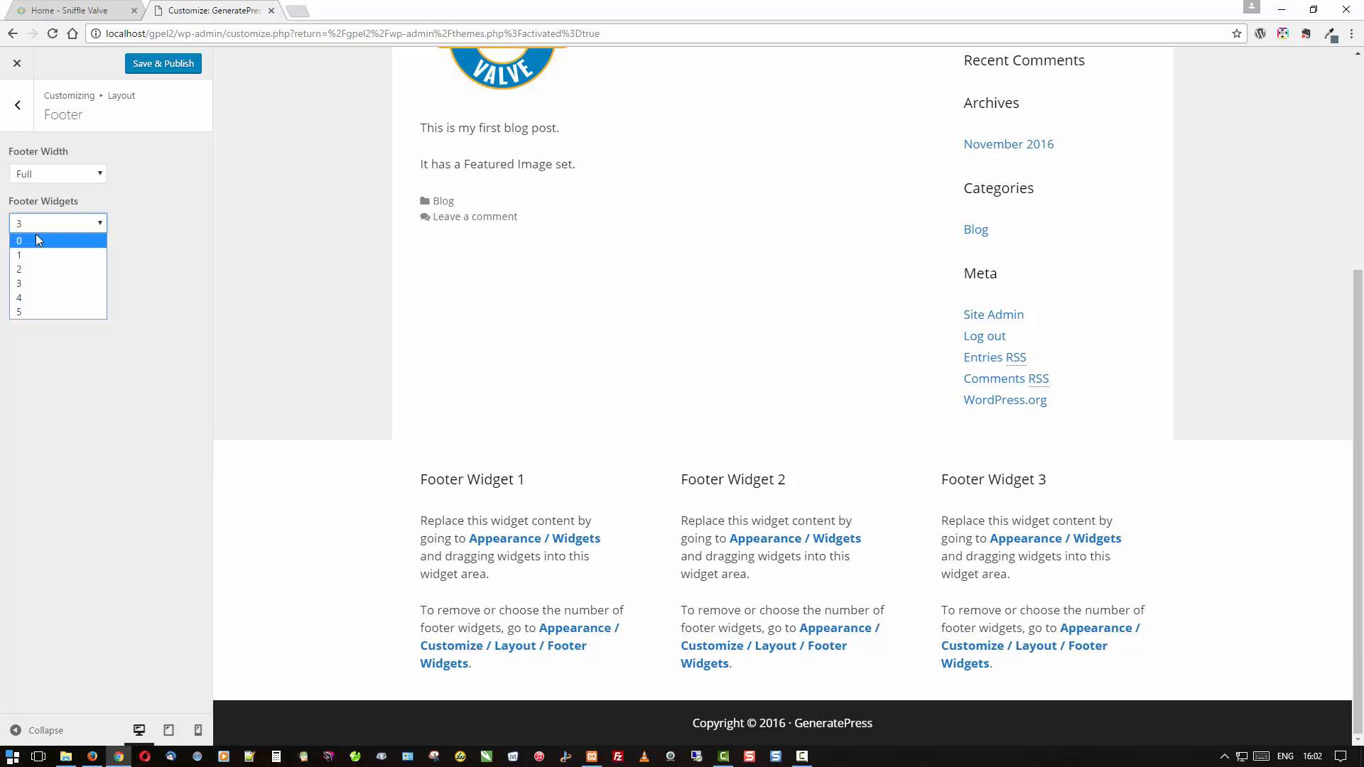
click(36, 240)
scroll(298, 386, up, 1)
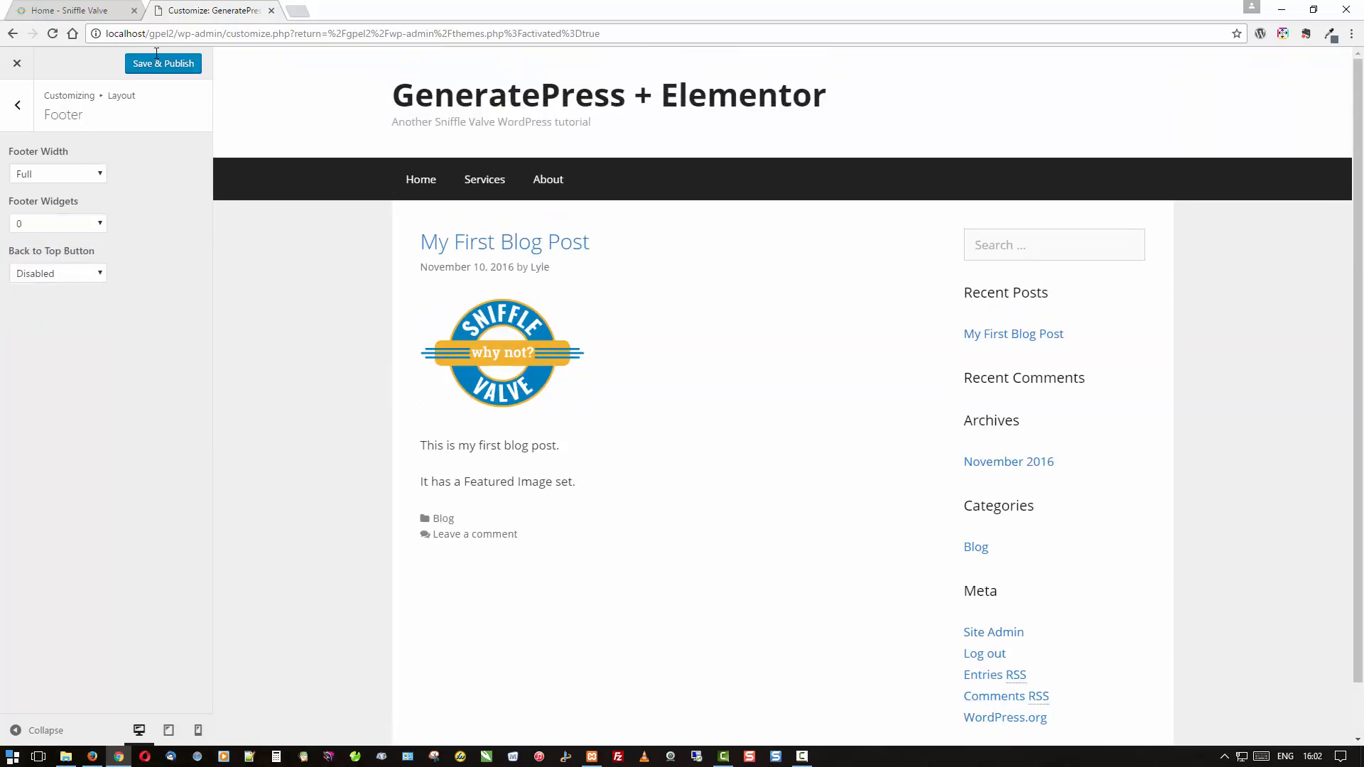
click(158, 62)
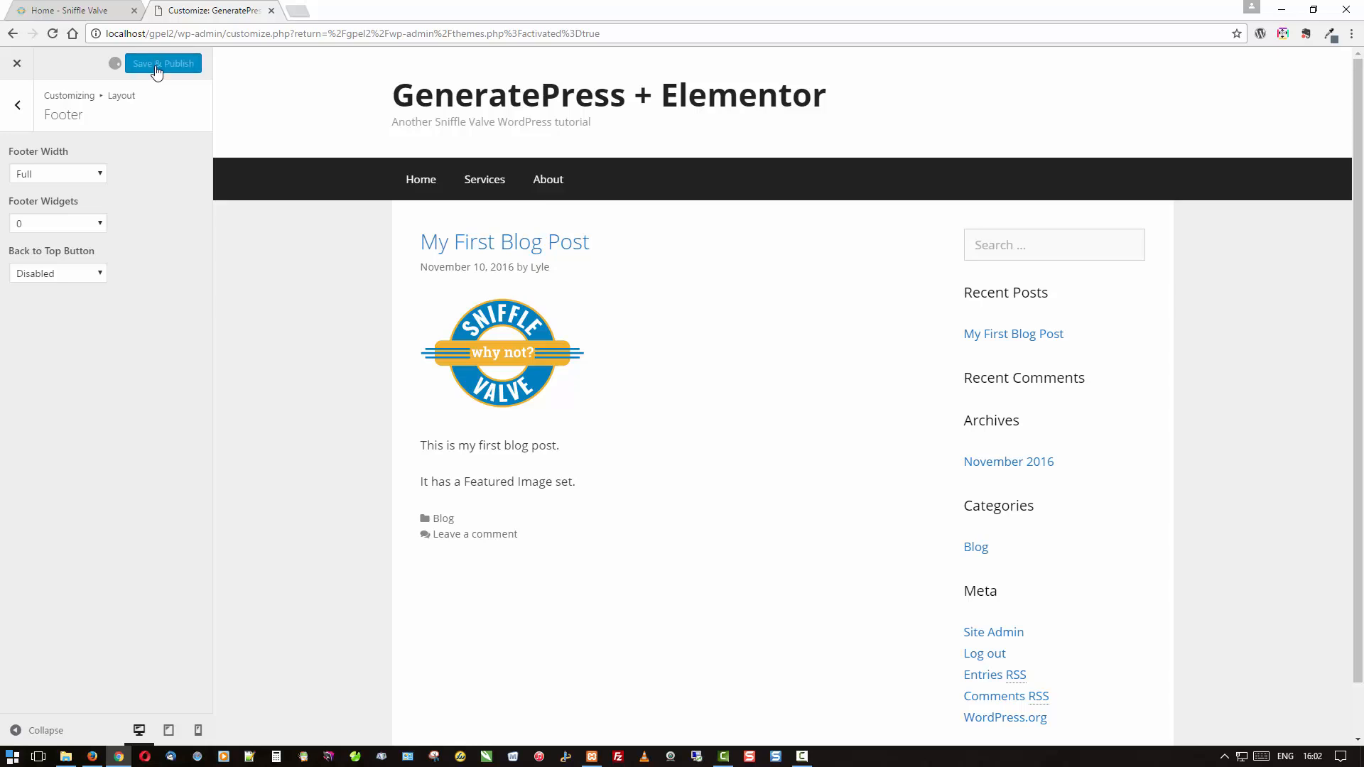
click(14, 108)
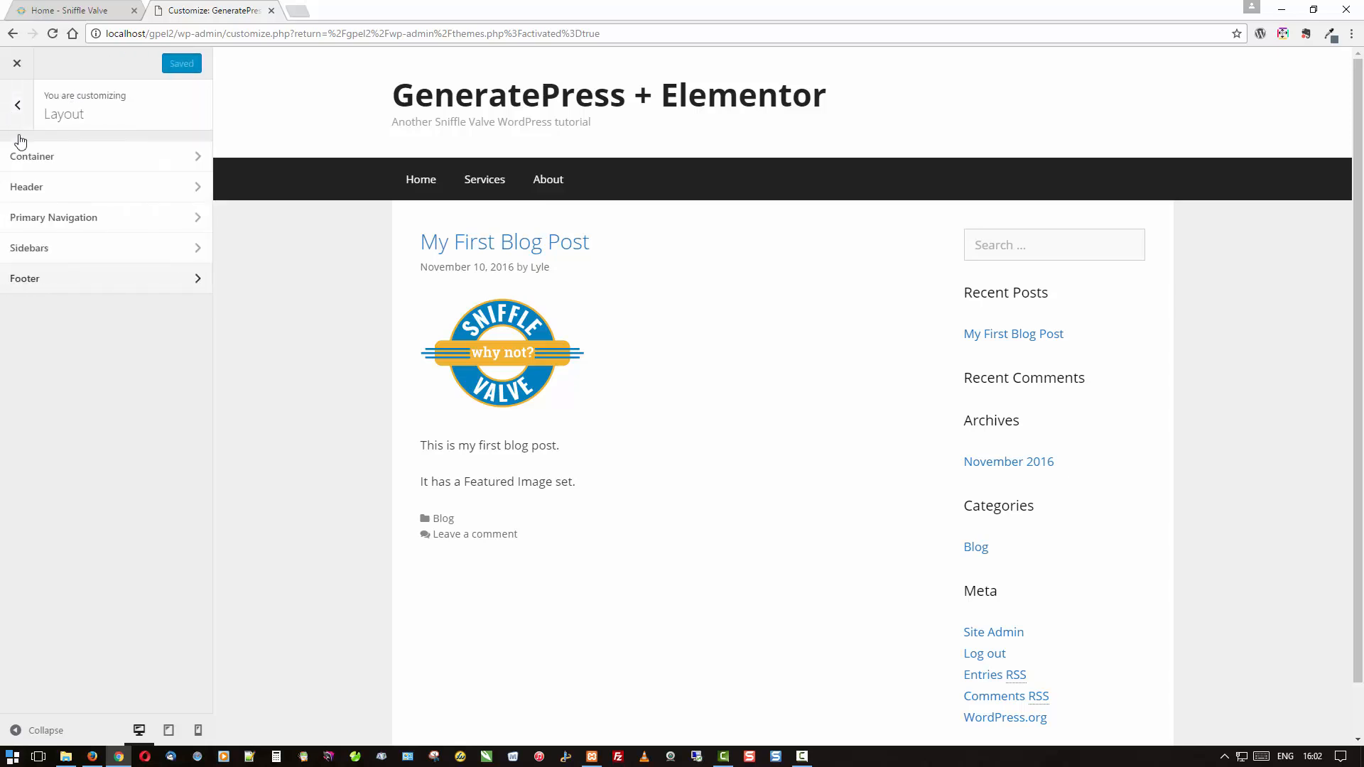
Try Center as the header alignment in the Header layout and set it back to Left.
click(37, 186)
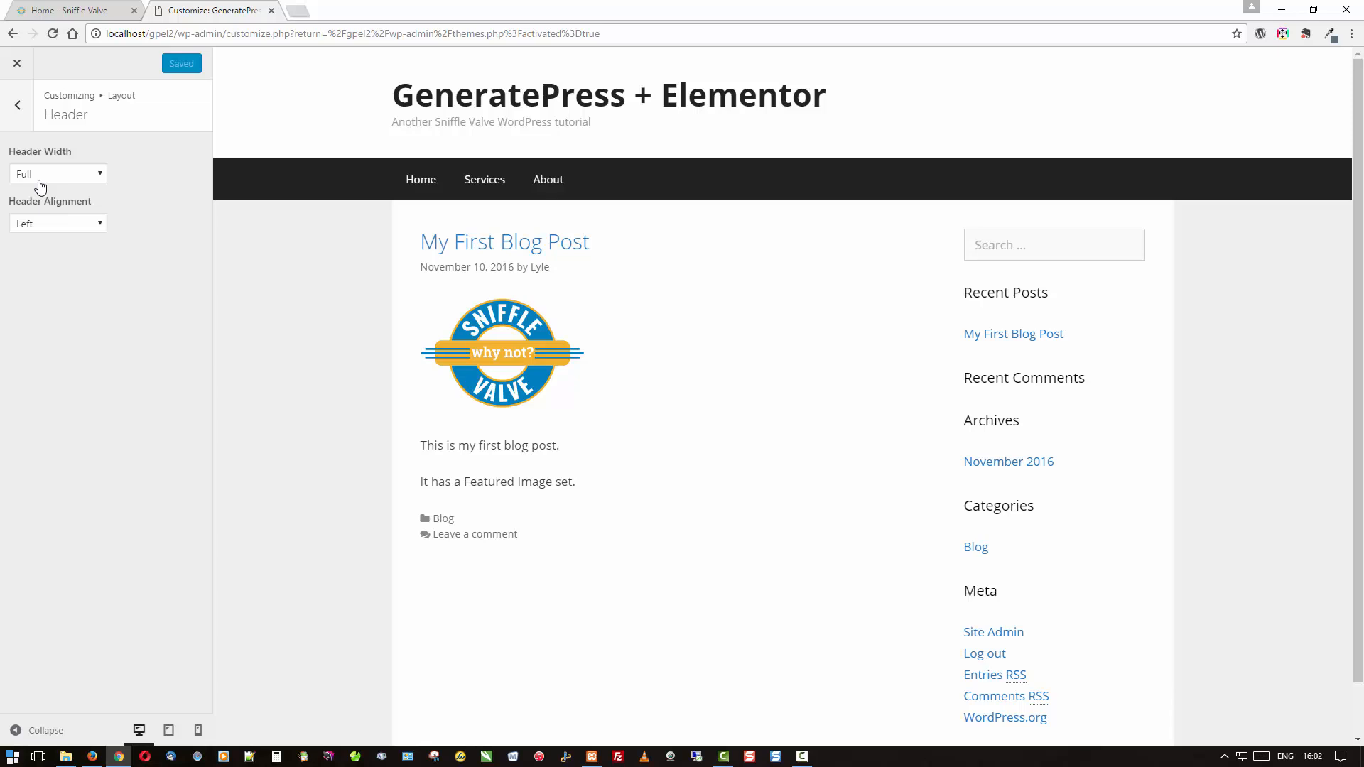
click(46, 224)
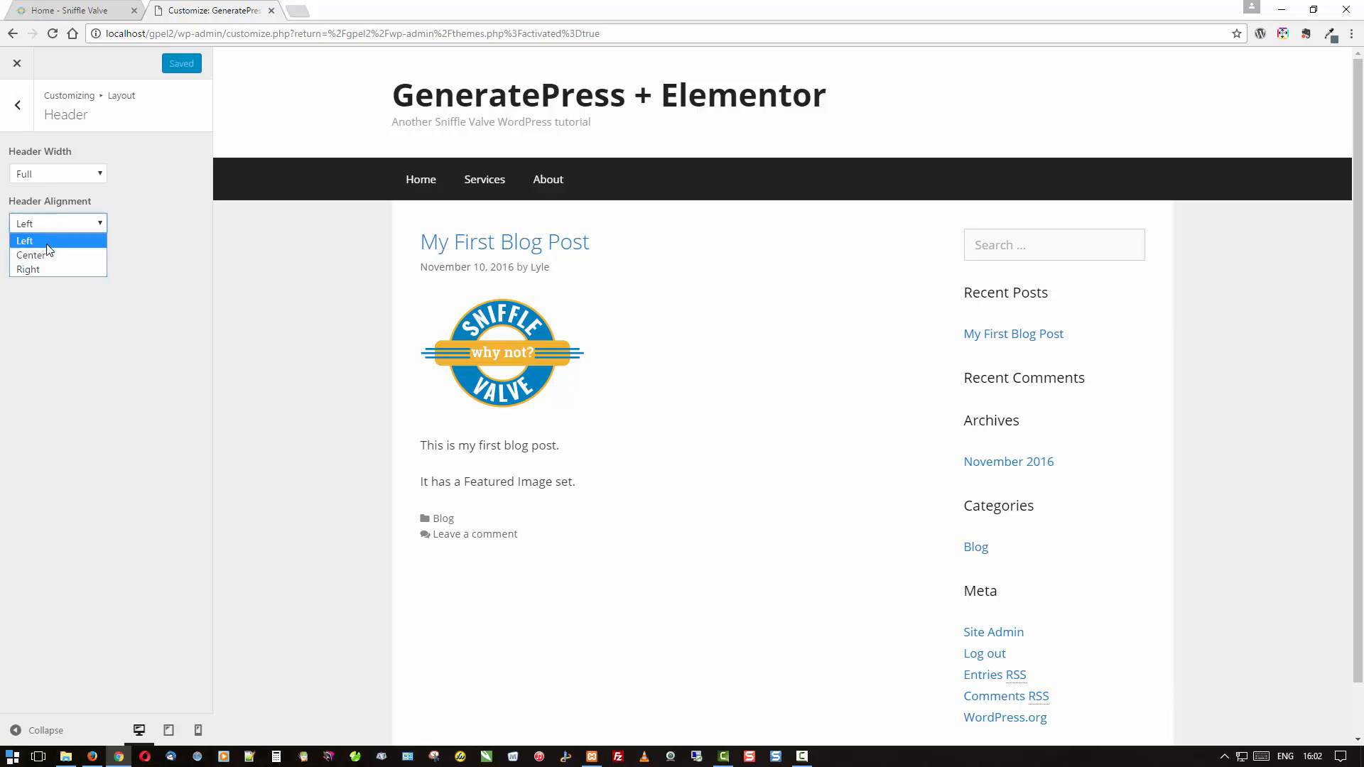
click(32, 255)
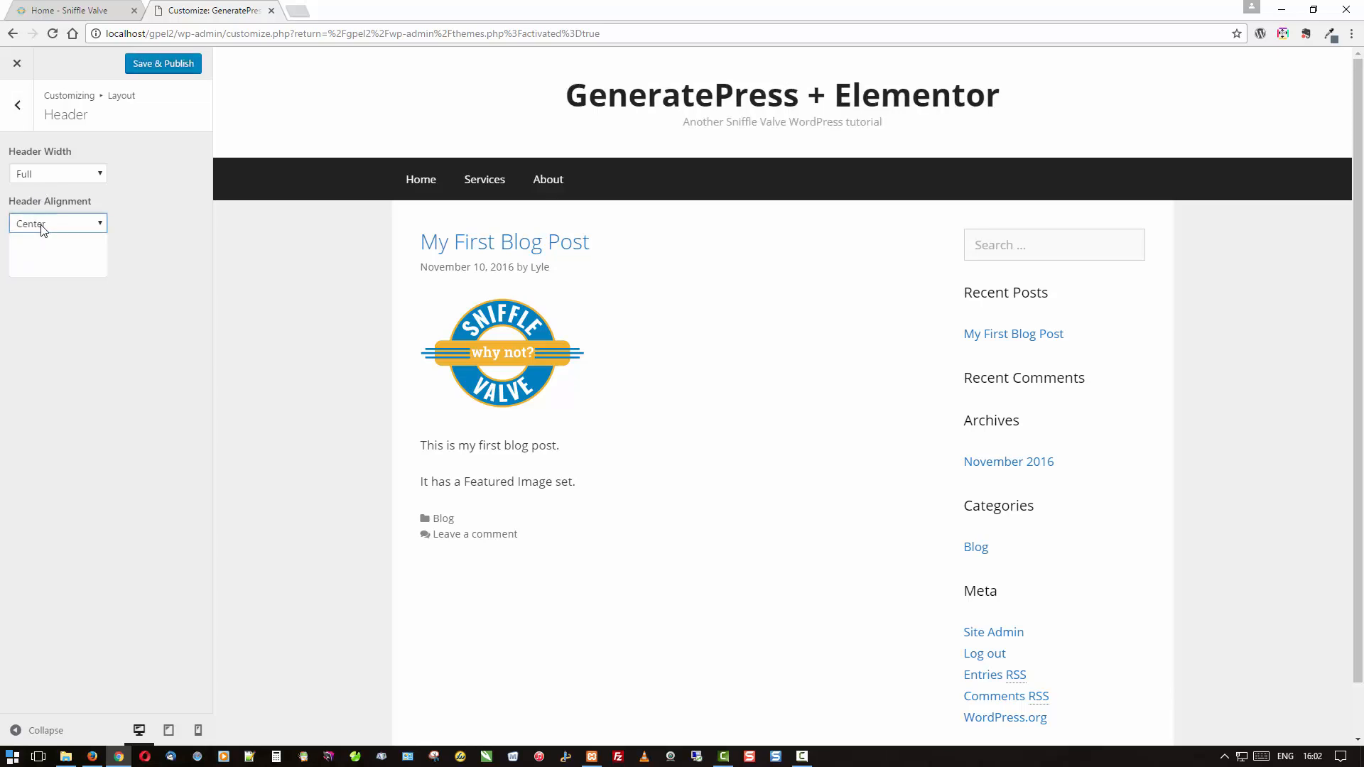
click(41, 226)
click(41, 240)
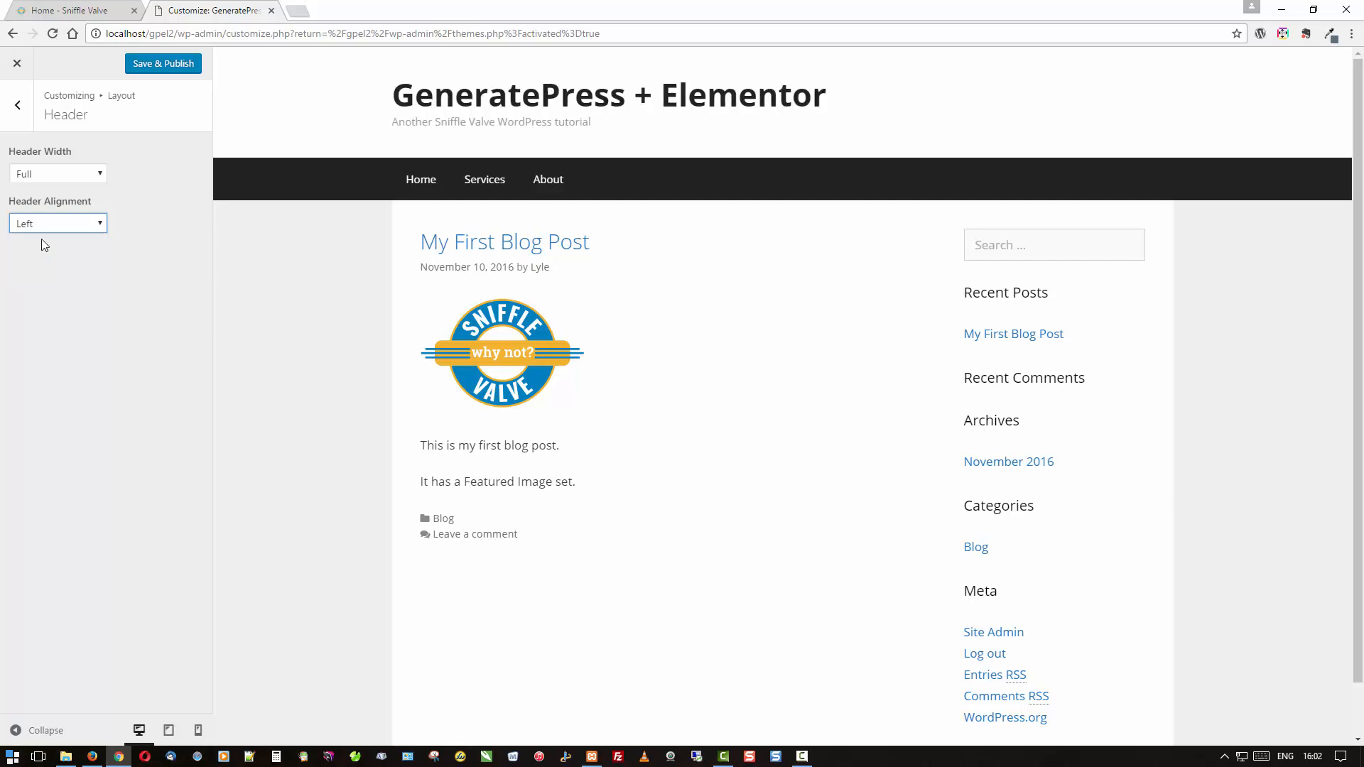
click(17, 106)
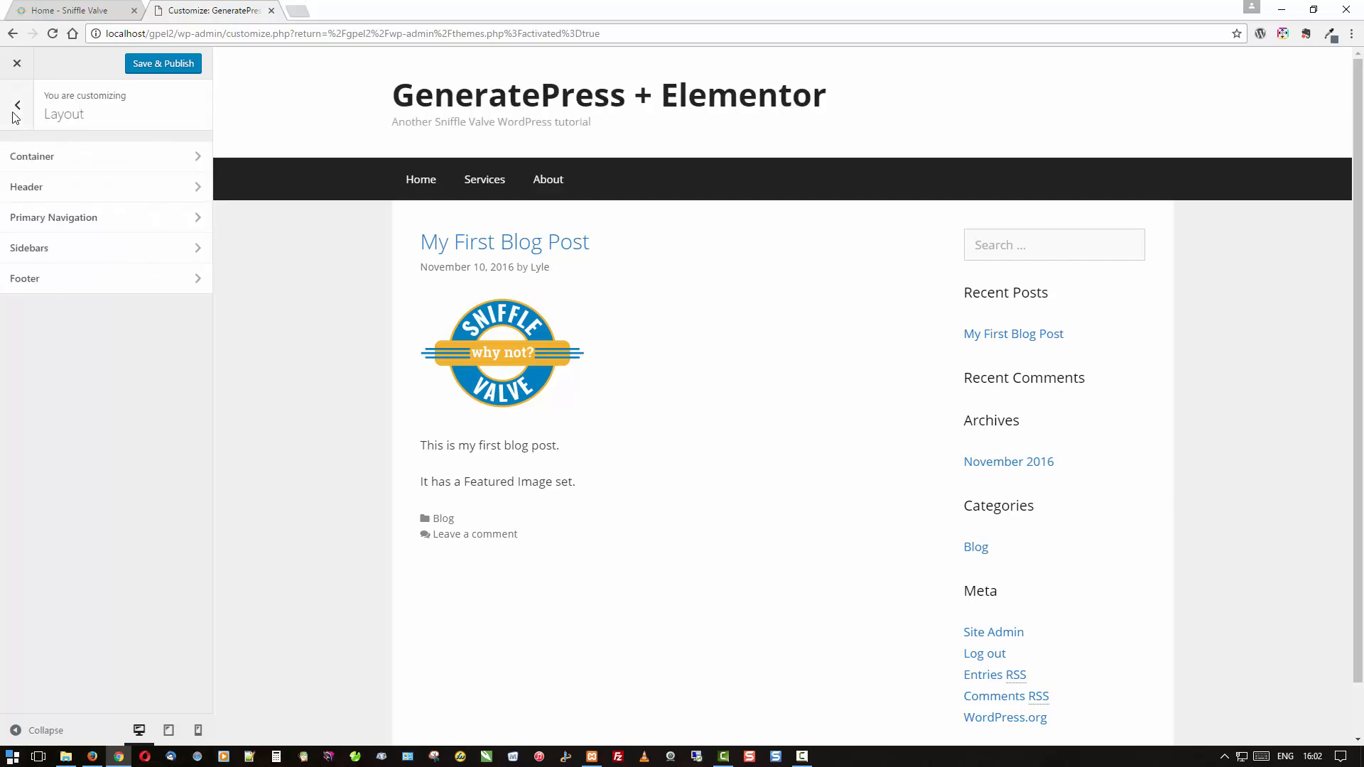
Try Float Right as the primary navigation position, check the preview, and set it back to Below Header.
click(58, 219)
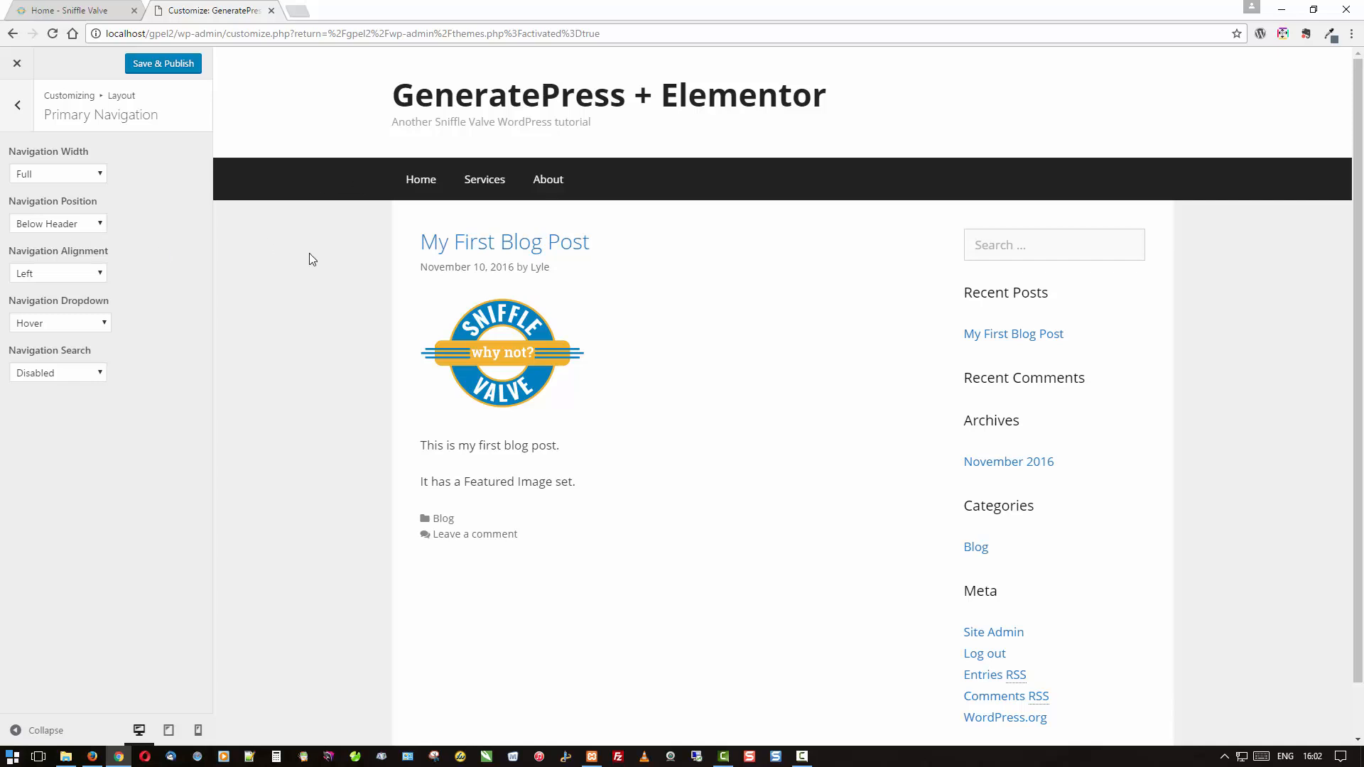
click(61, 225)
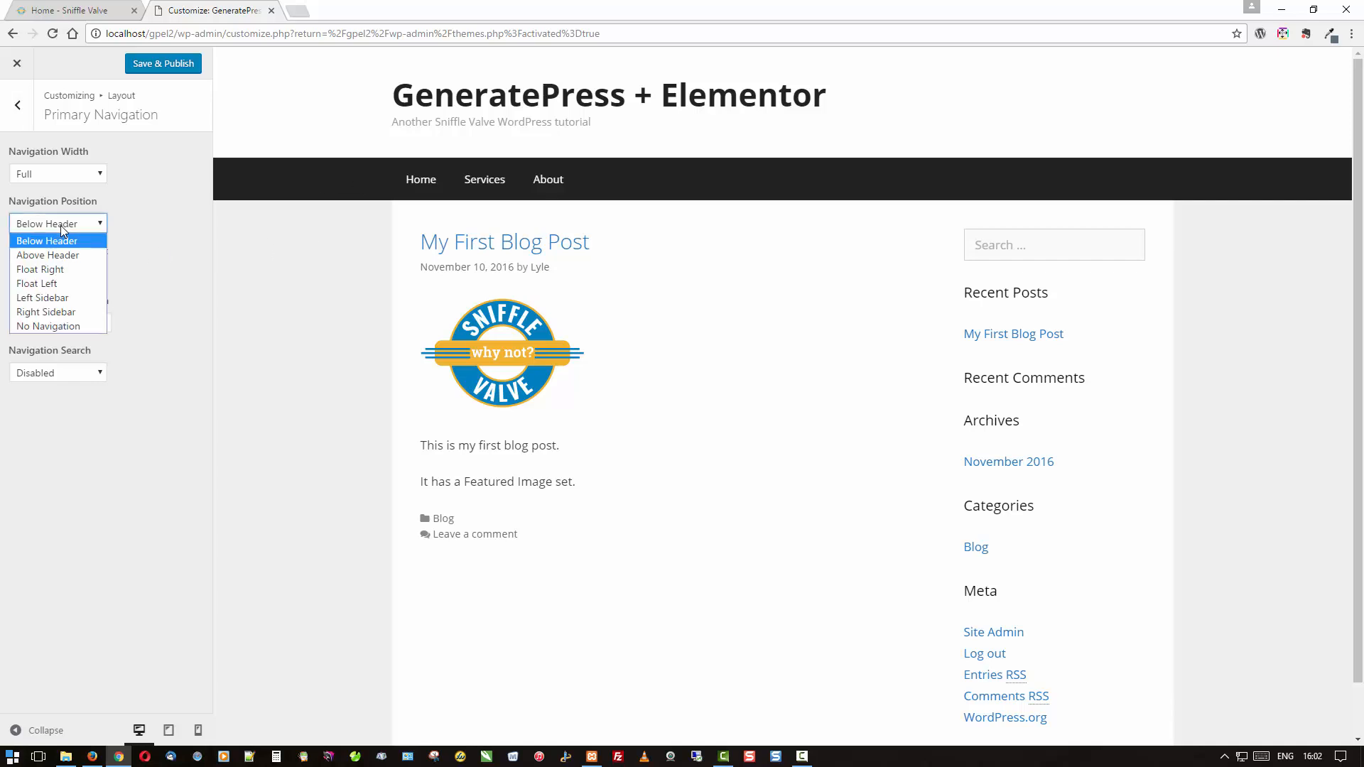
click(66, 268)
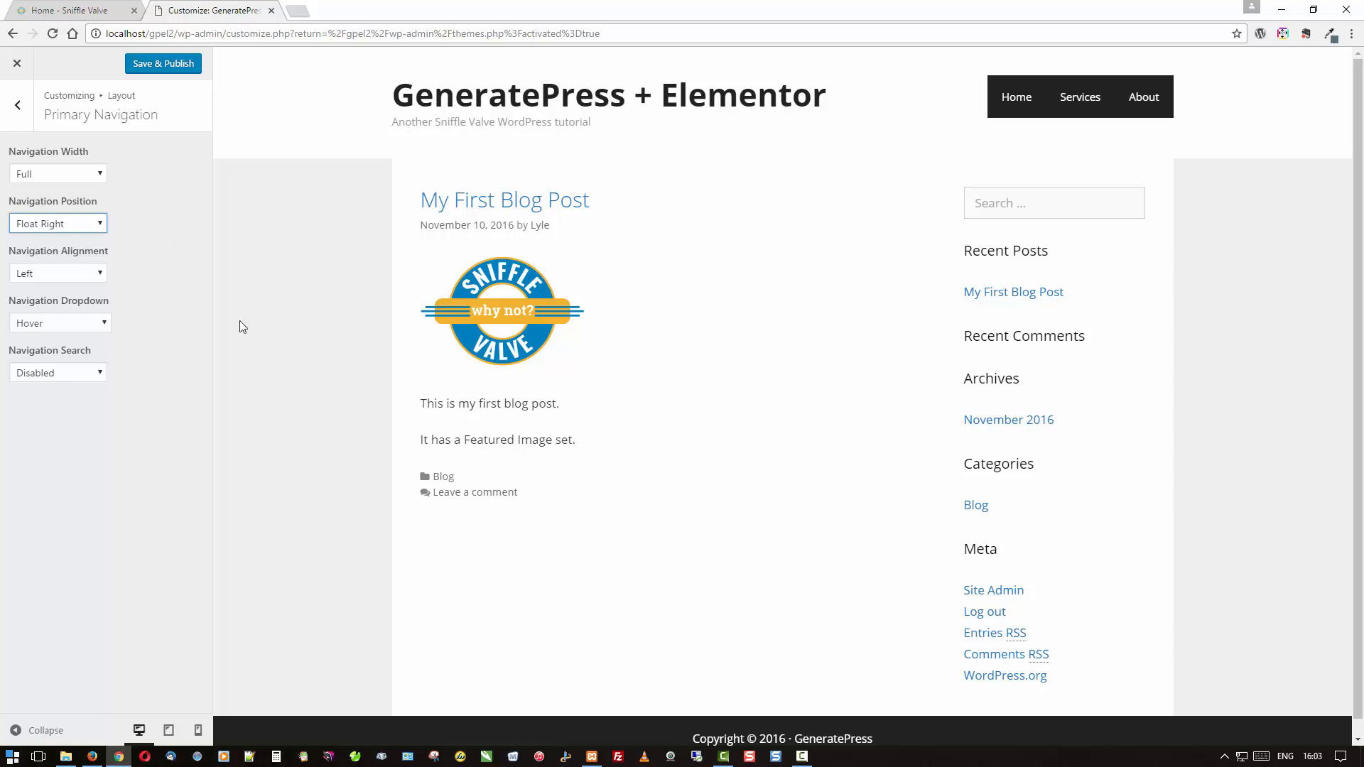
scroll(343, 232, down, 1)
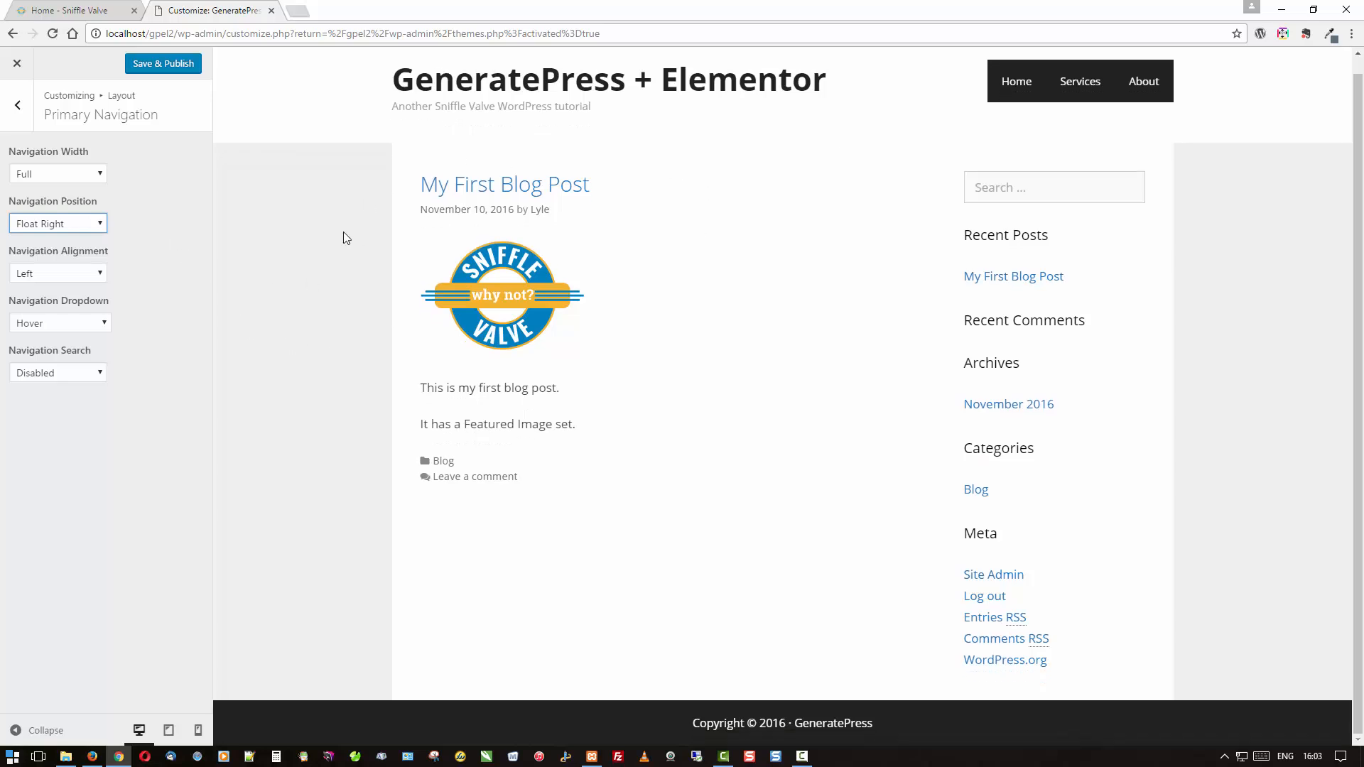
scroll(343, 232, up, 1)
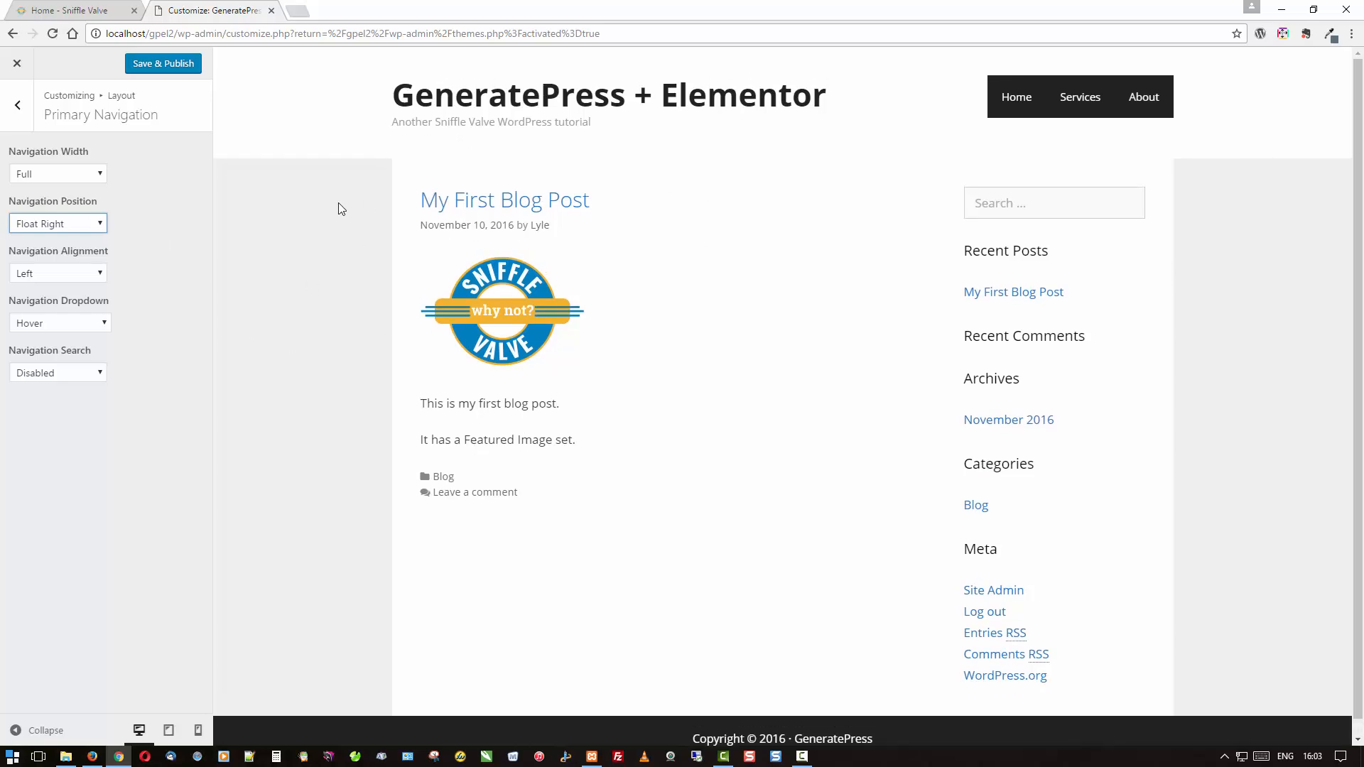
click(78, 225)
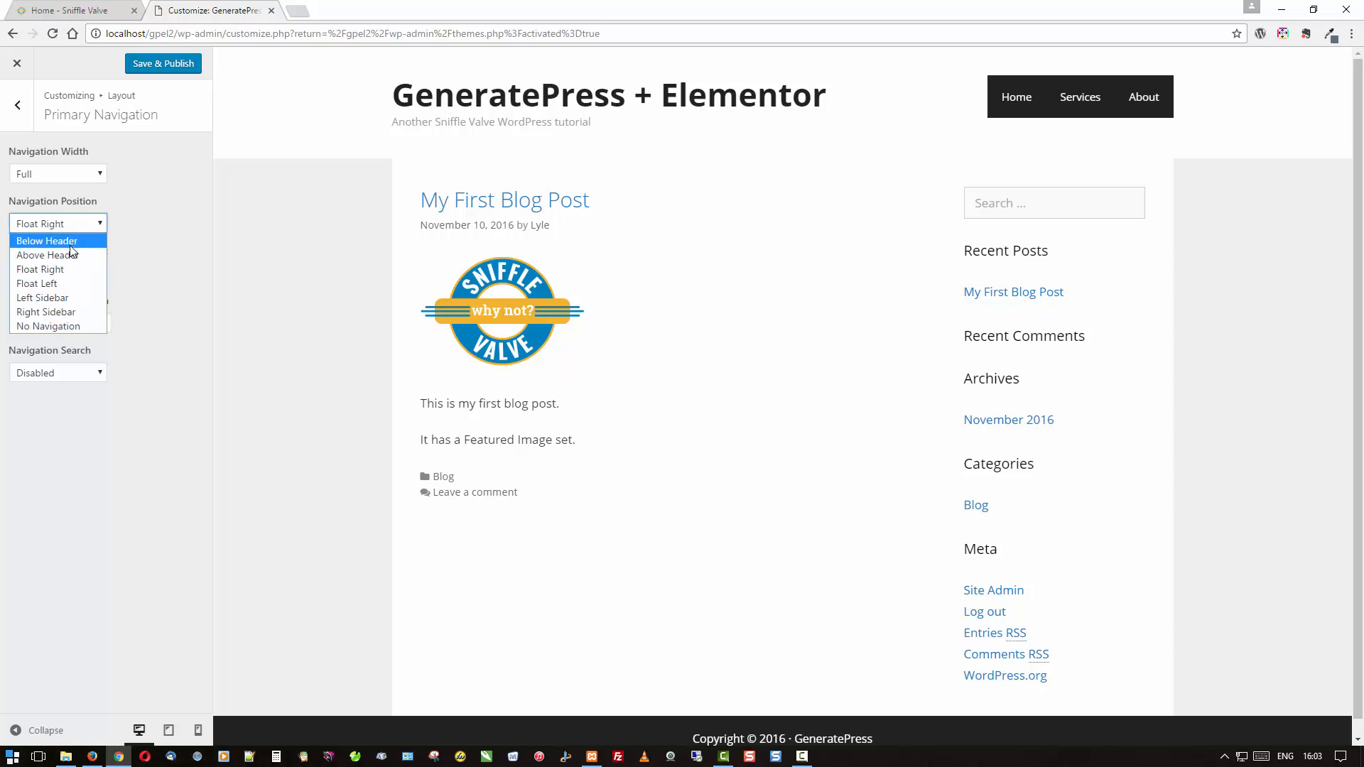
click(67, 243)
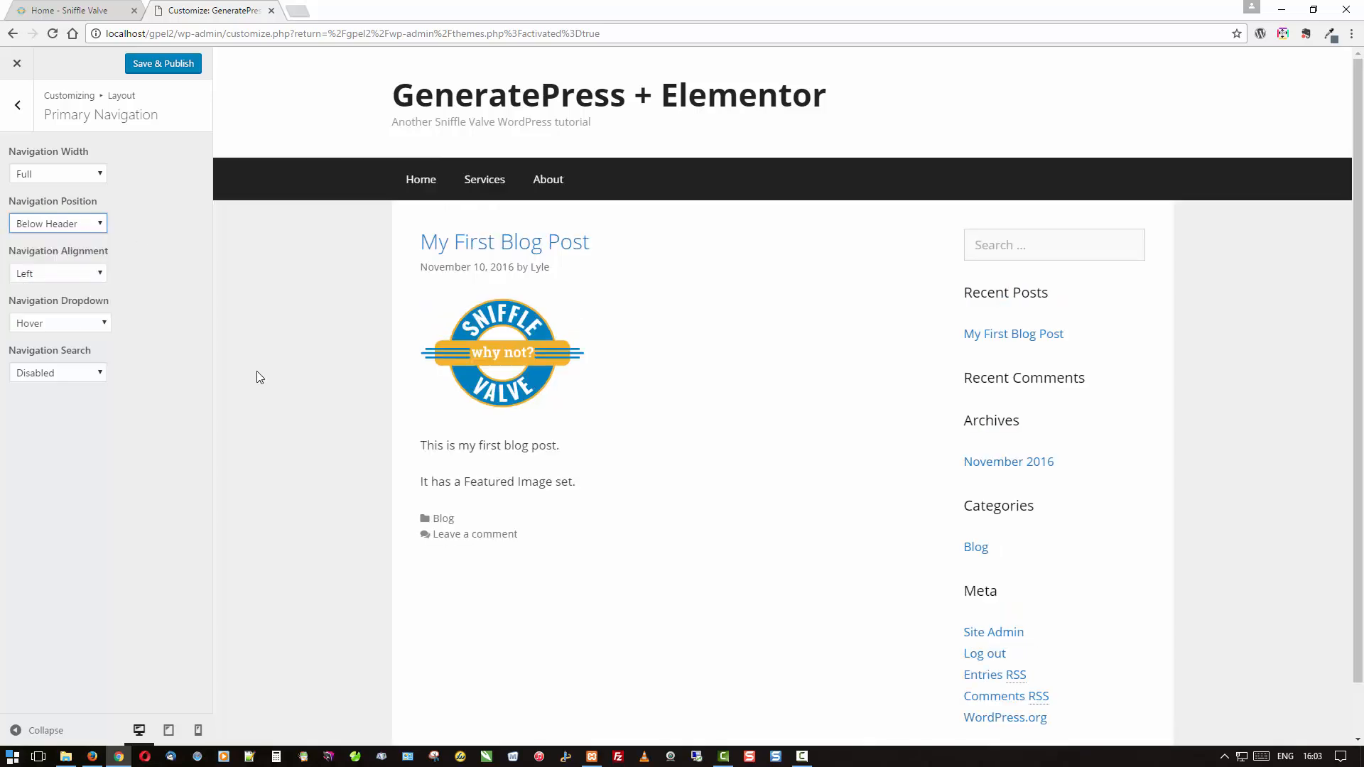
click(21, 106)
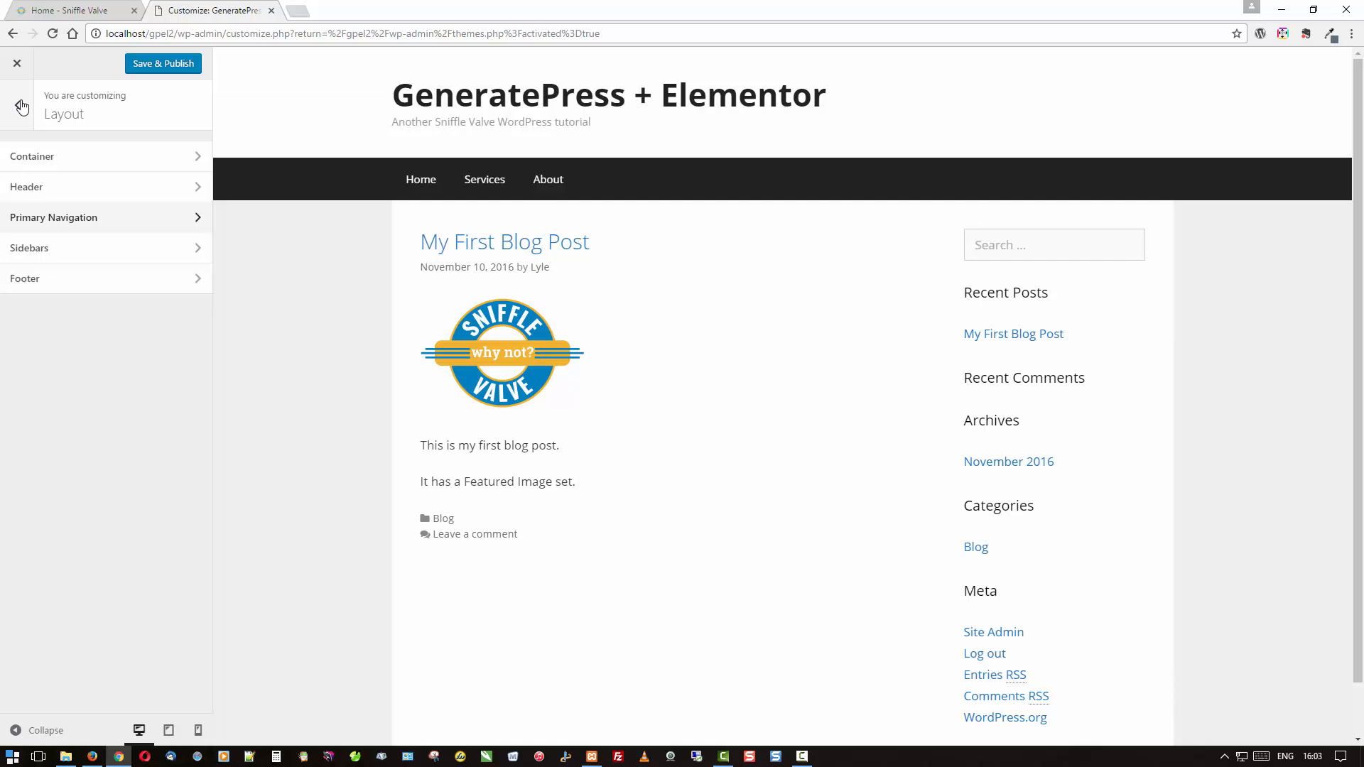
Set the sidebar layout of the Services page to Content (no sidebars) in the Sidebars layout settings and save and publish.
click(39, 248)
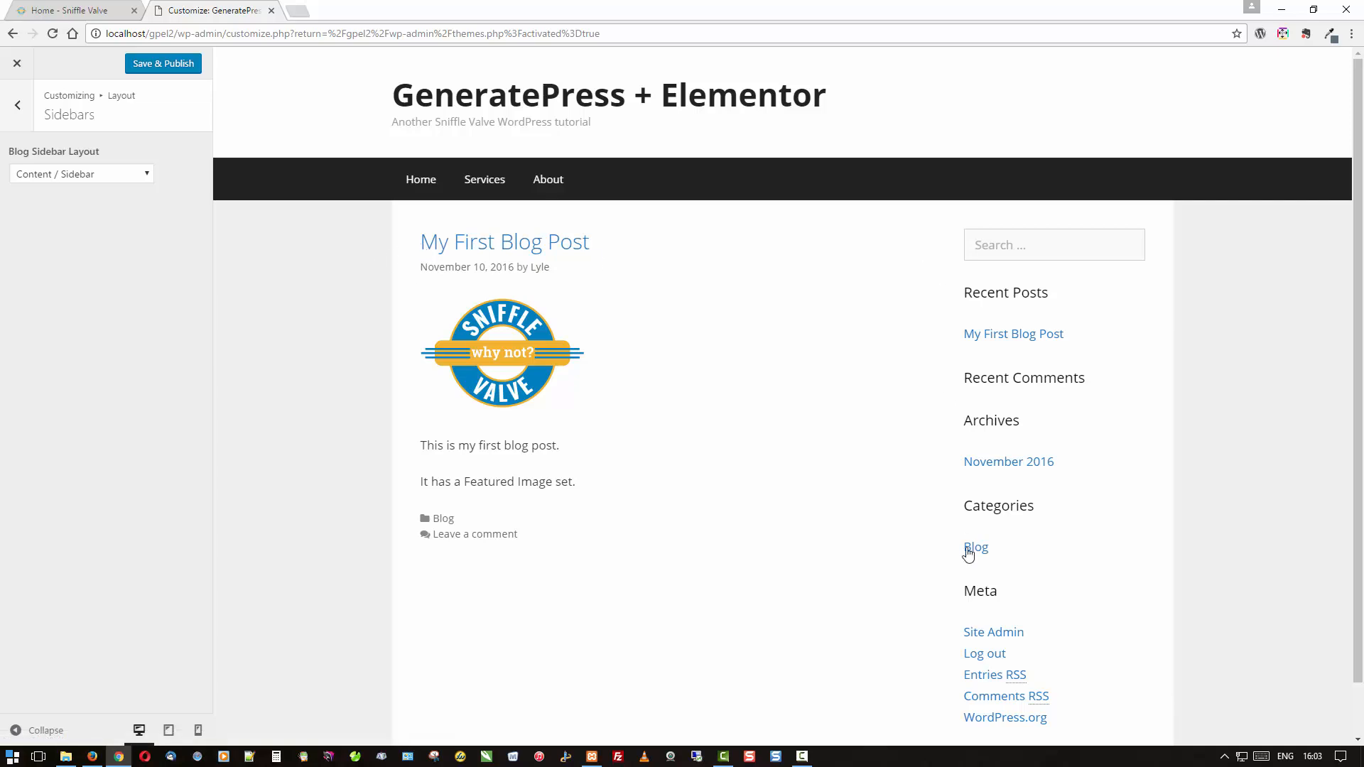
scroll(943, 347, down, 1)
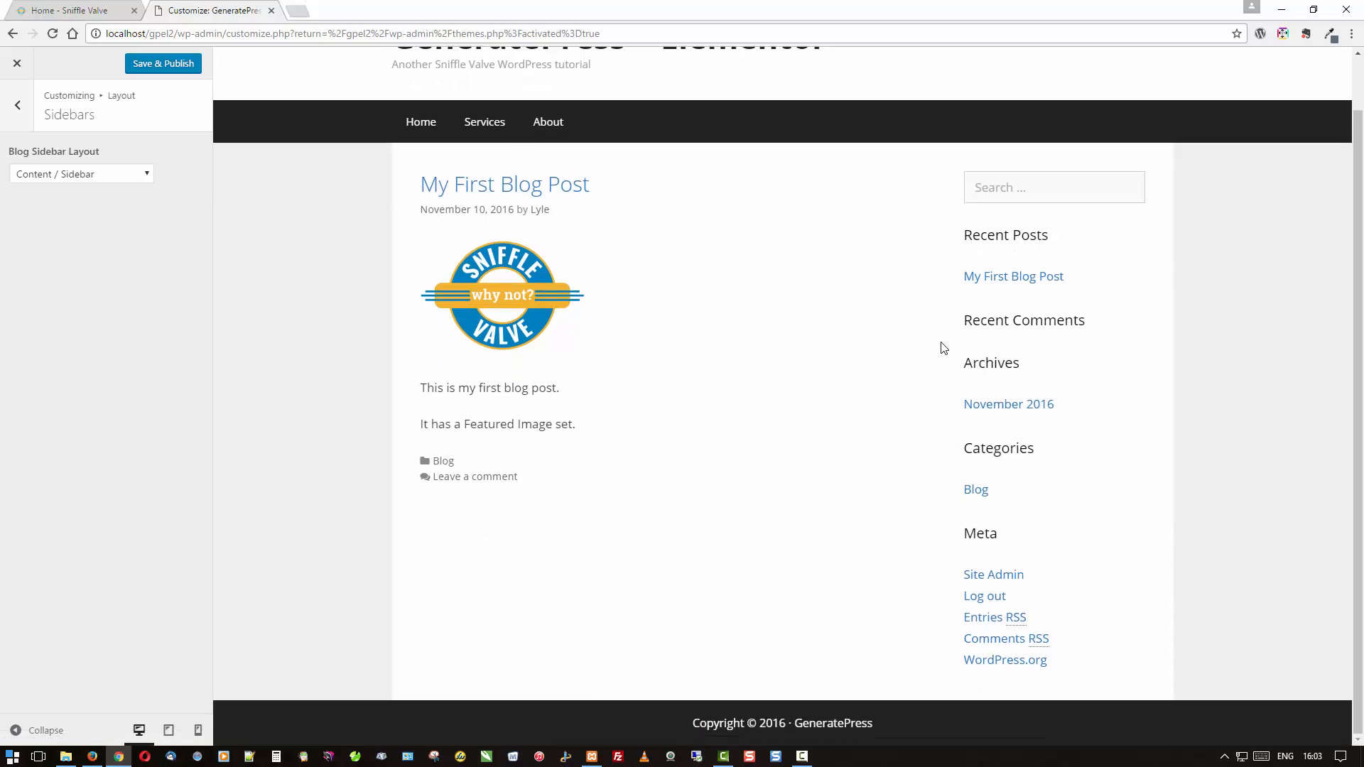
scroll(946, 490, up, 1)
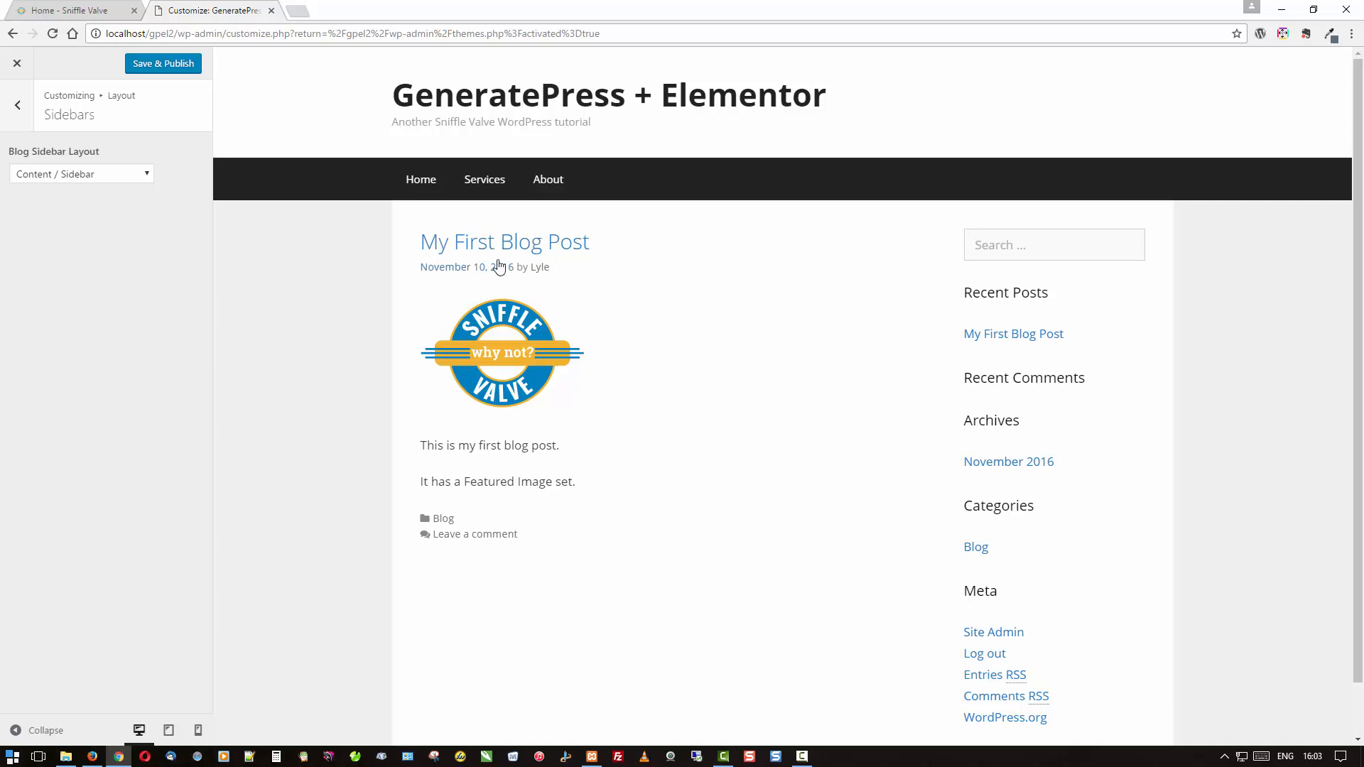
click(484, 179)
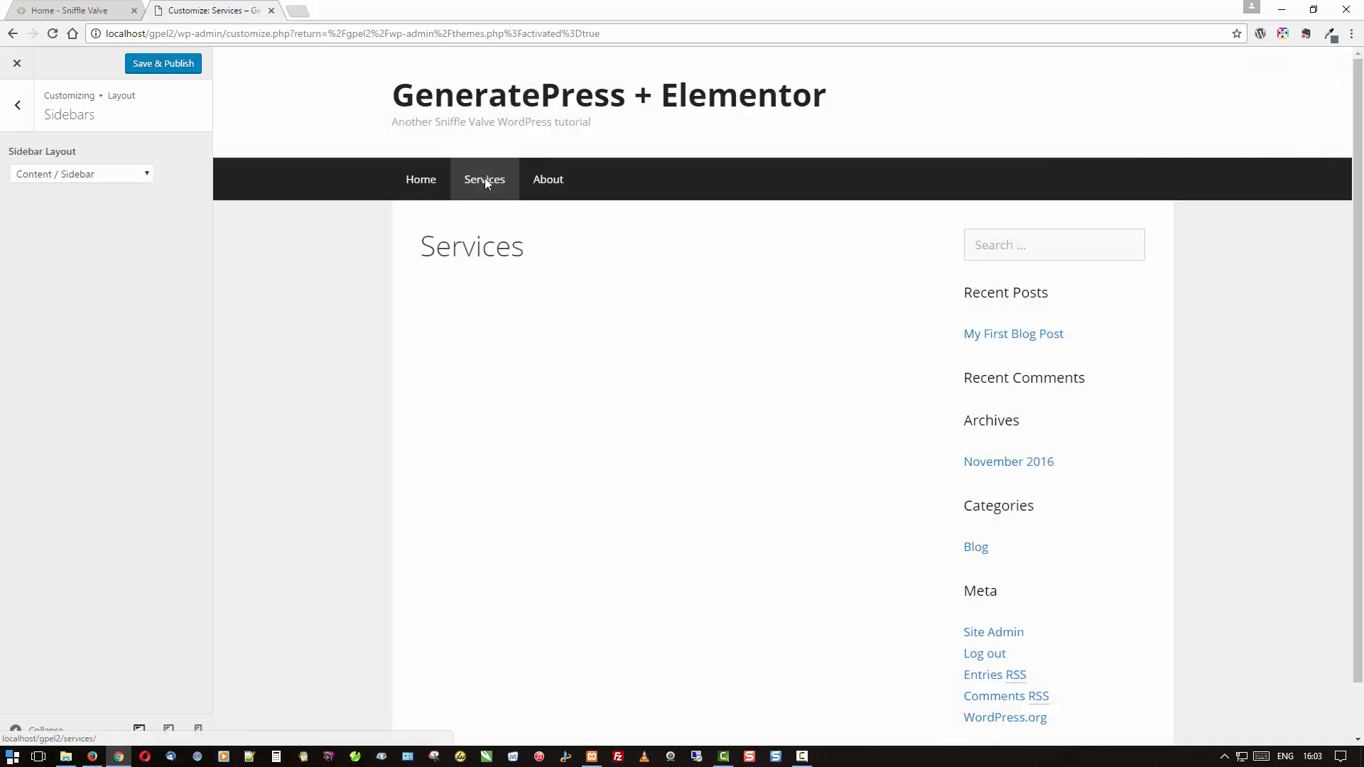
click(102, 179)
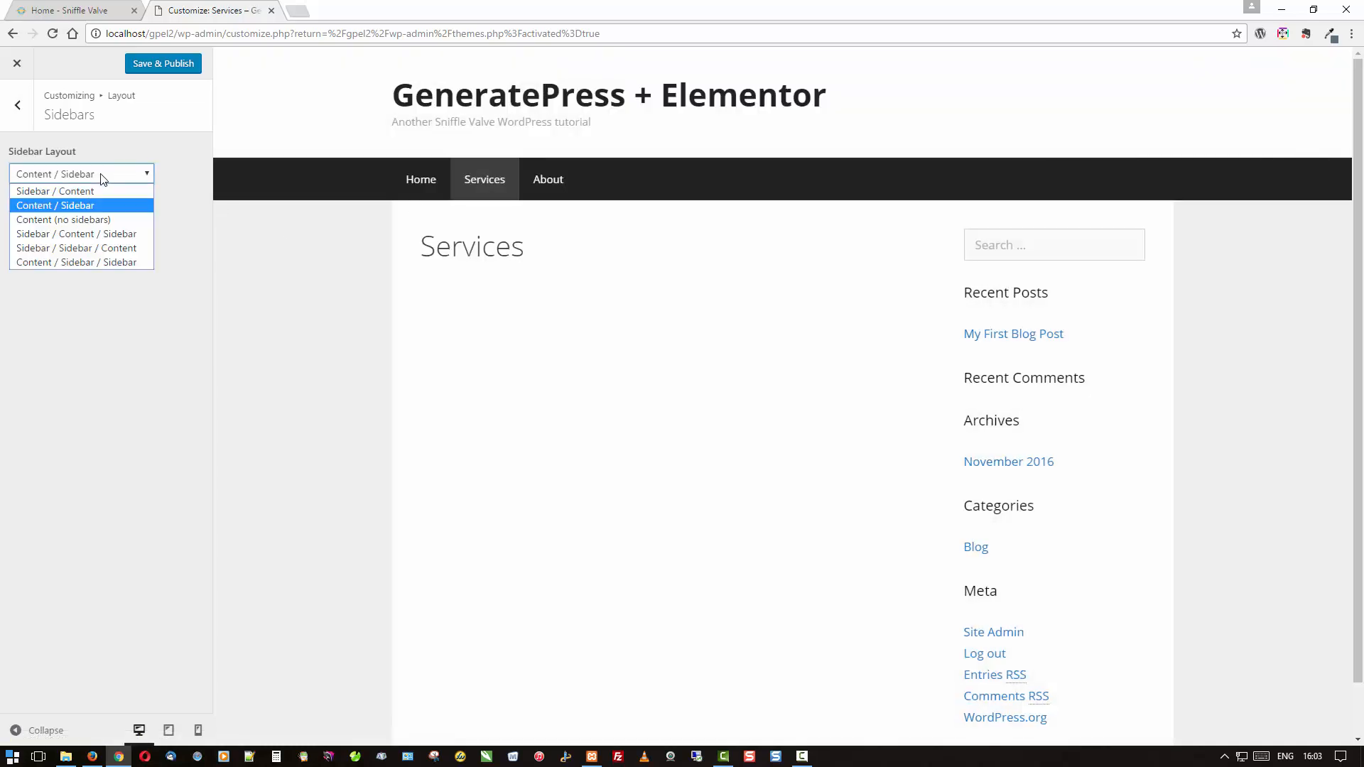
click(94, 220)
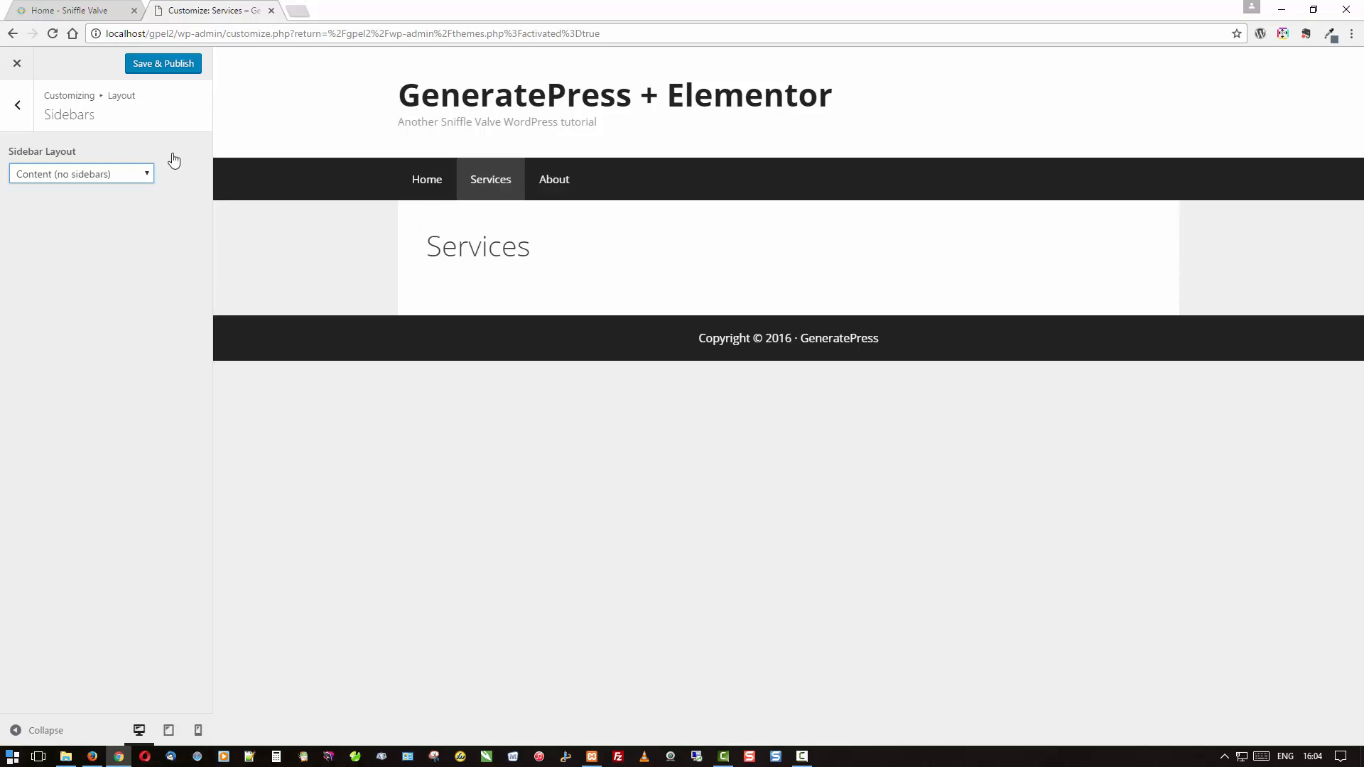
click(161, 66)
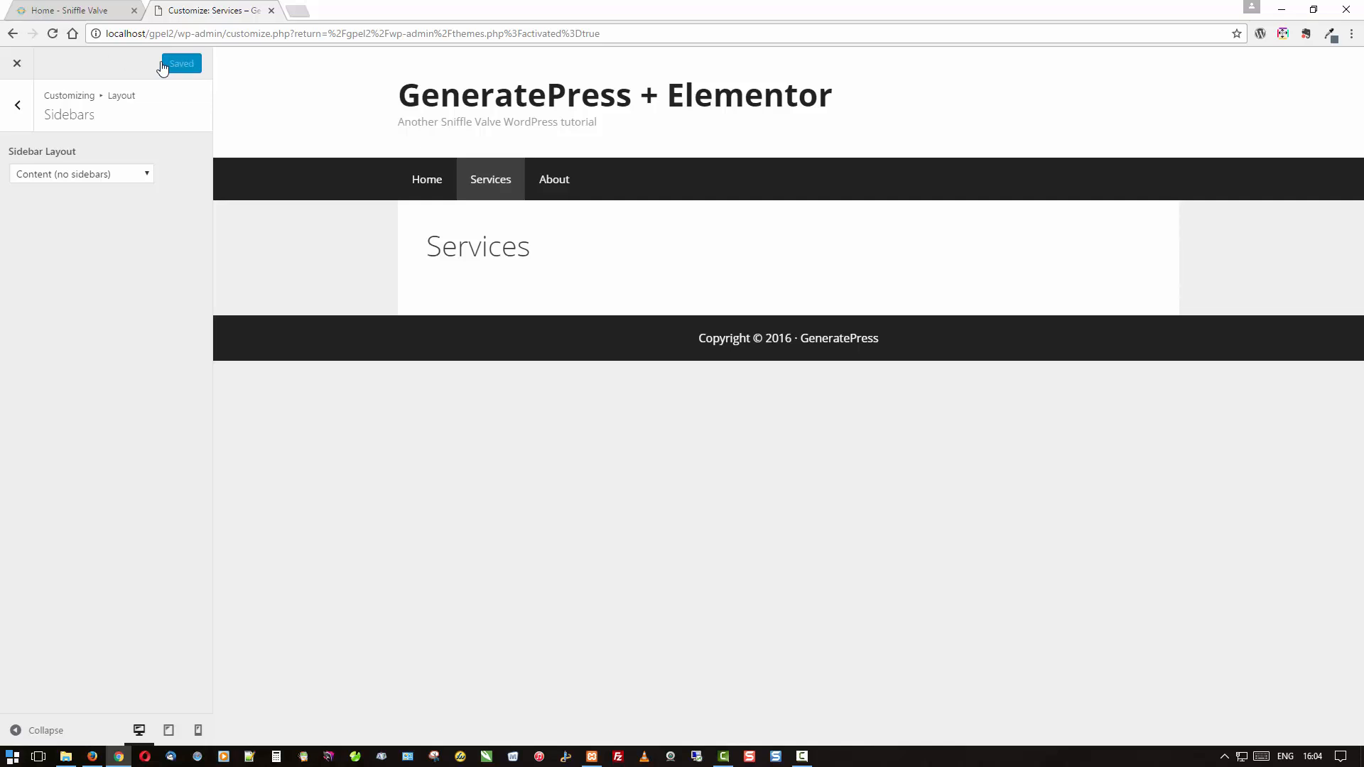
Try Merriweather Sans as the body font in the Typography settings, then set the font family to Libre Baskerville and its weight to 700.
click(25, 108)
click(26, 108)
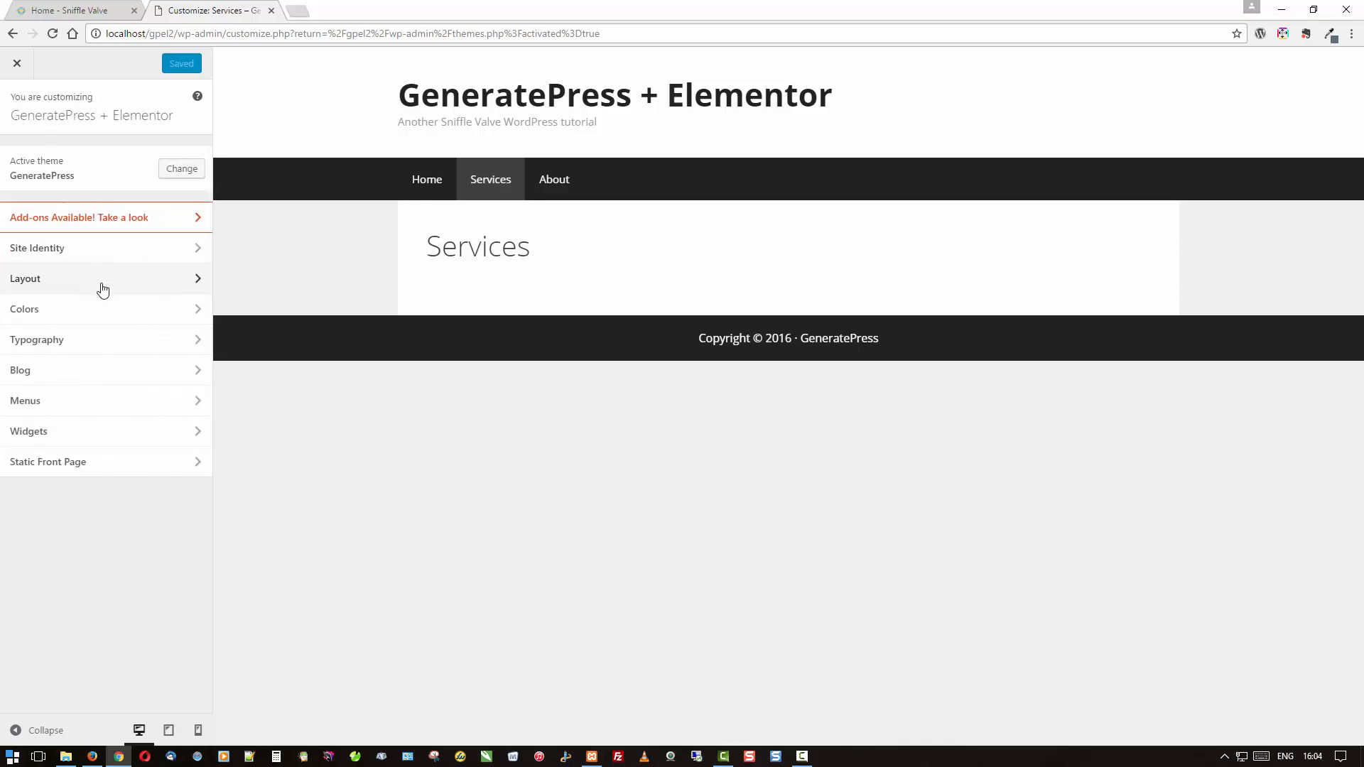
click(52, 353)
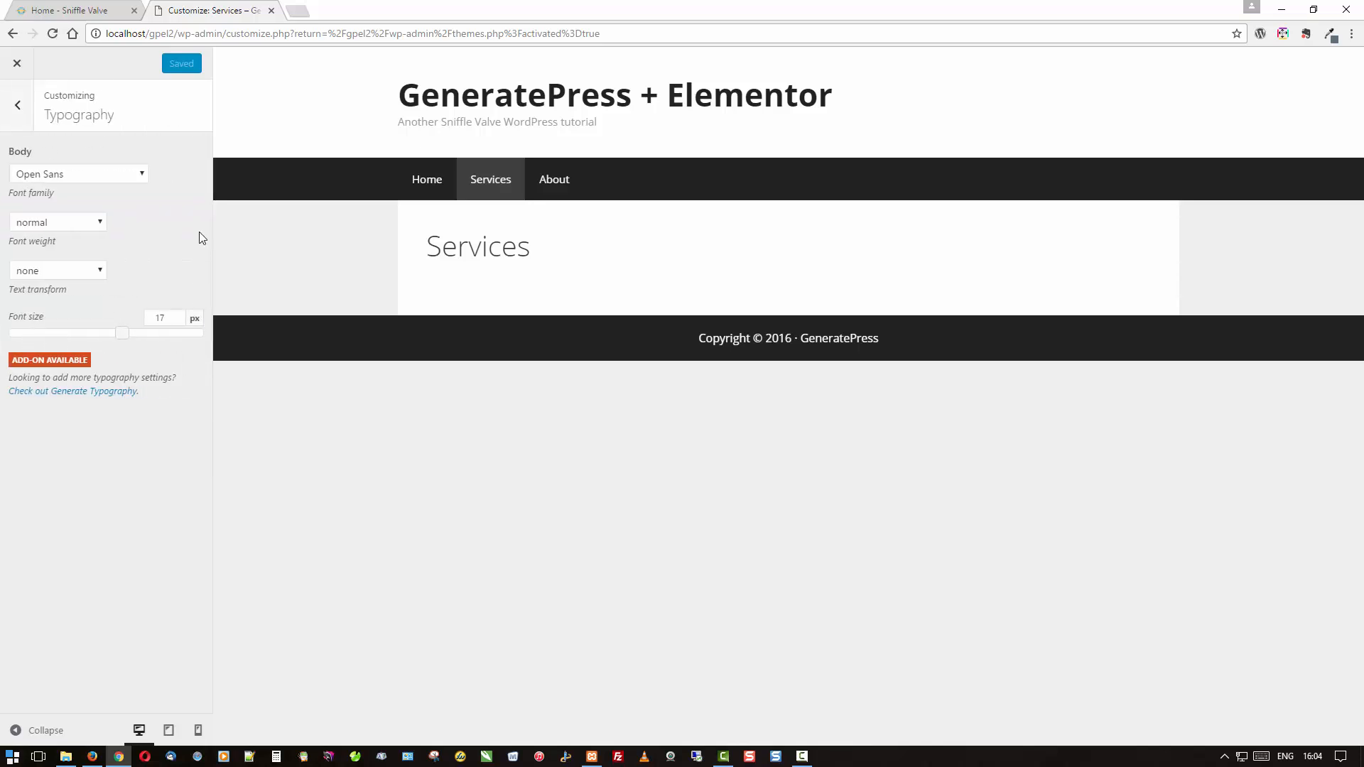
click(130, 176)
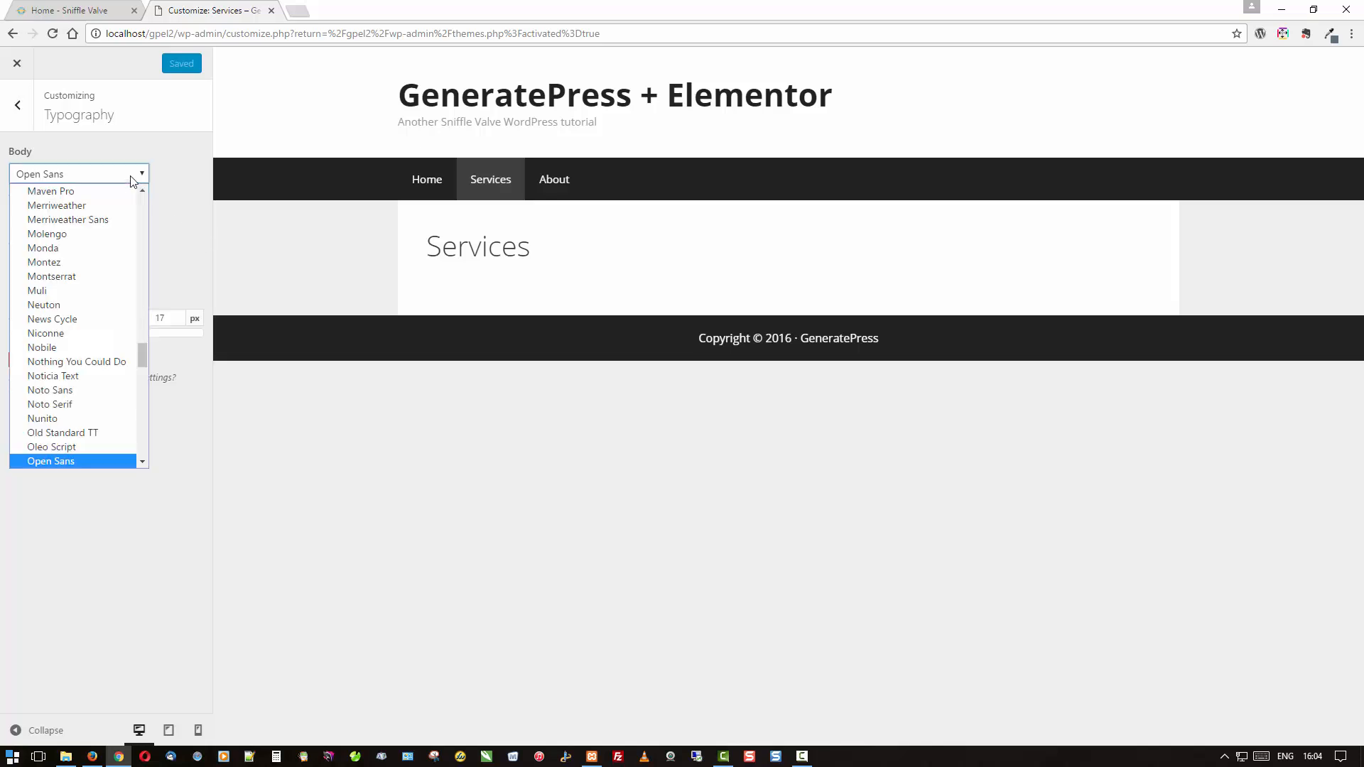
click(95, 220)
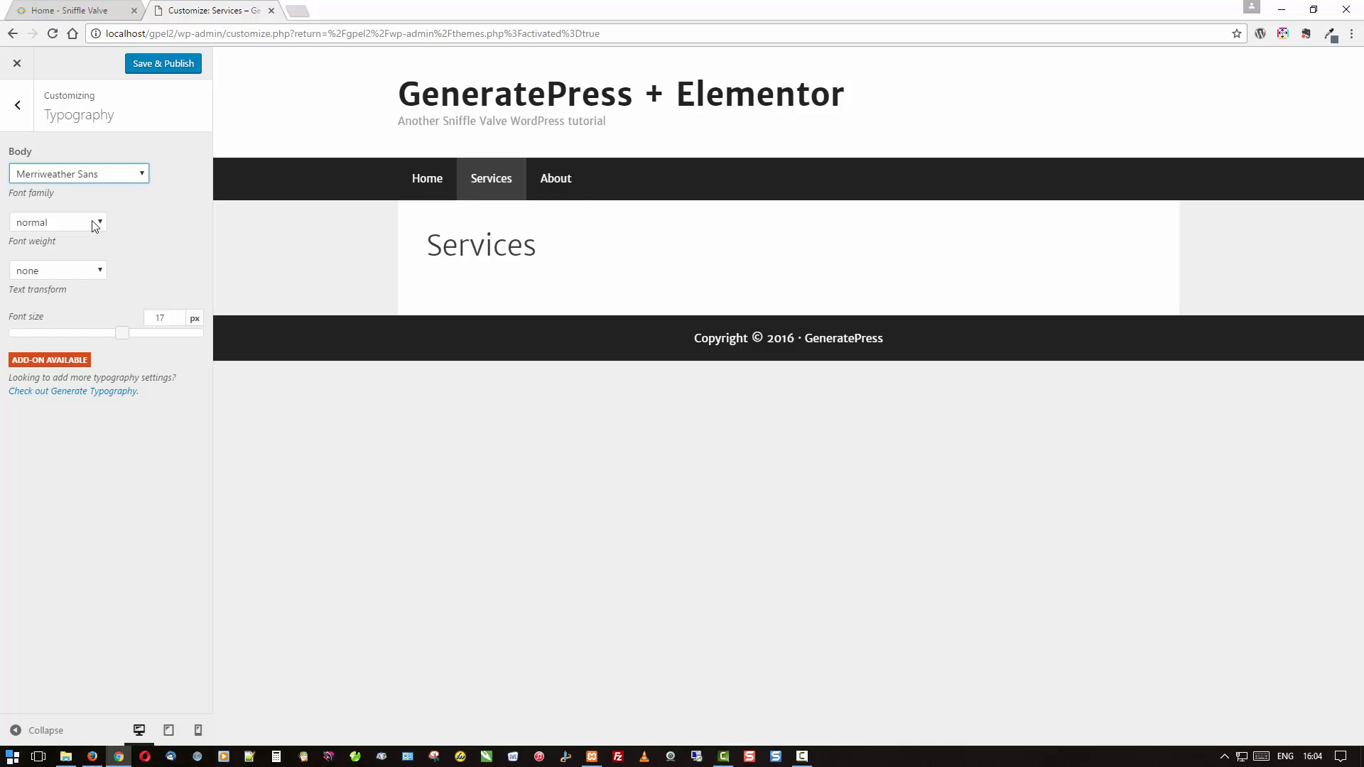
click(88, 177)
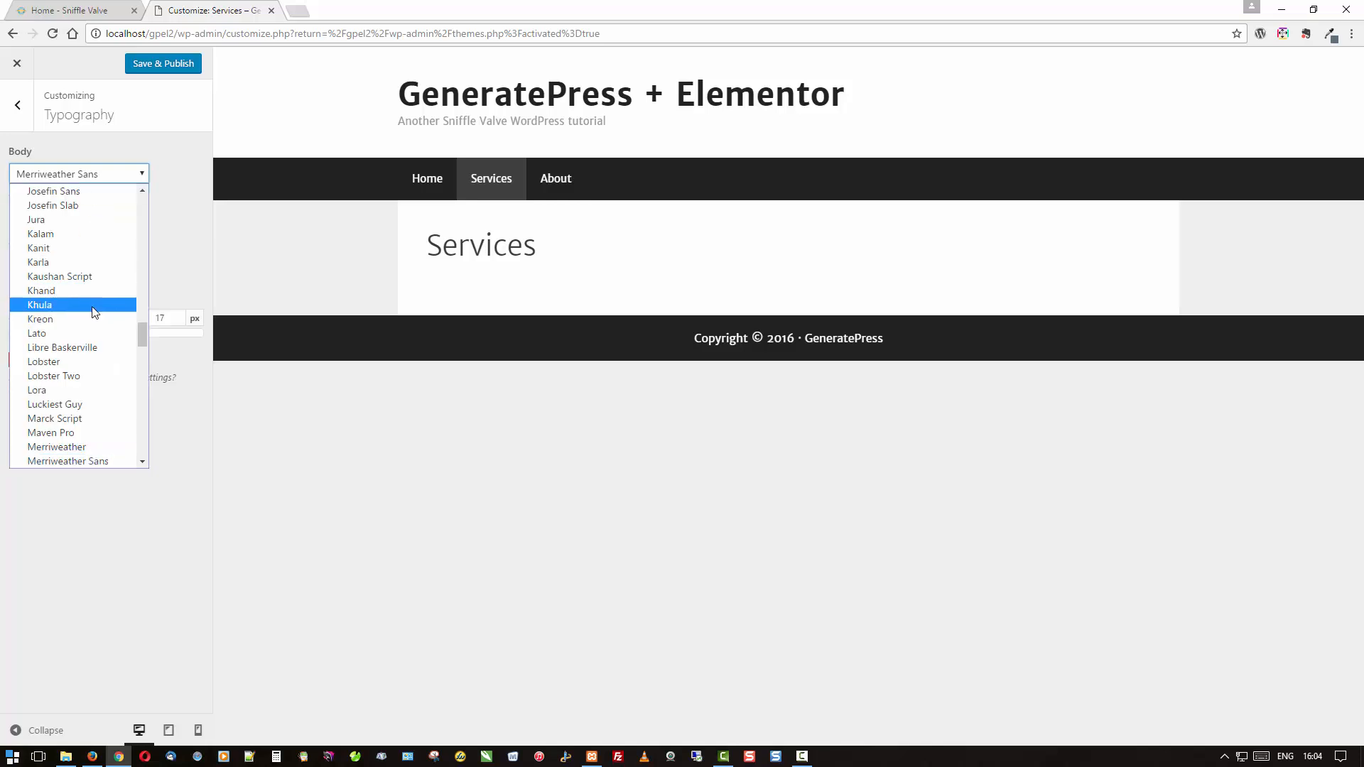
click(88, 348)
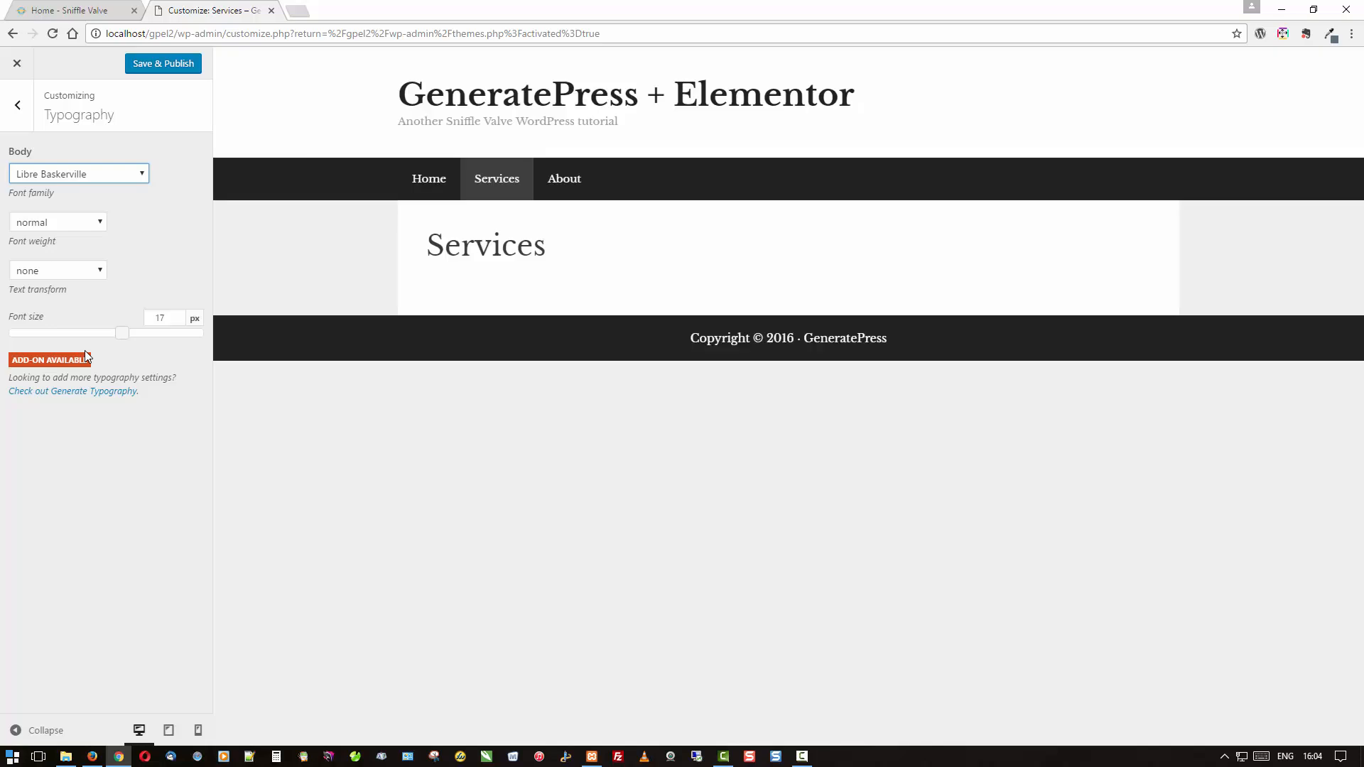
click(69, 224)
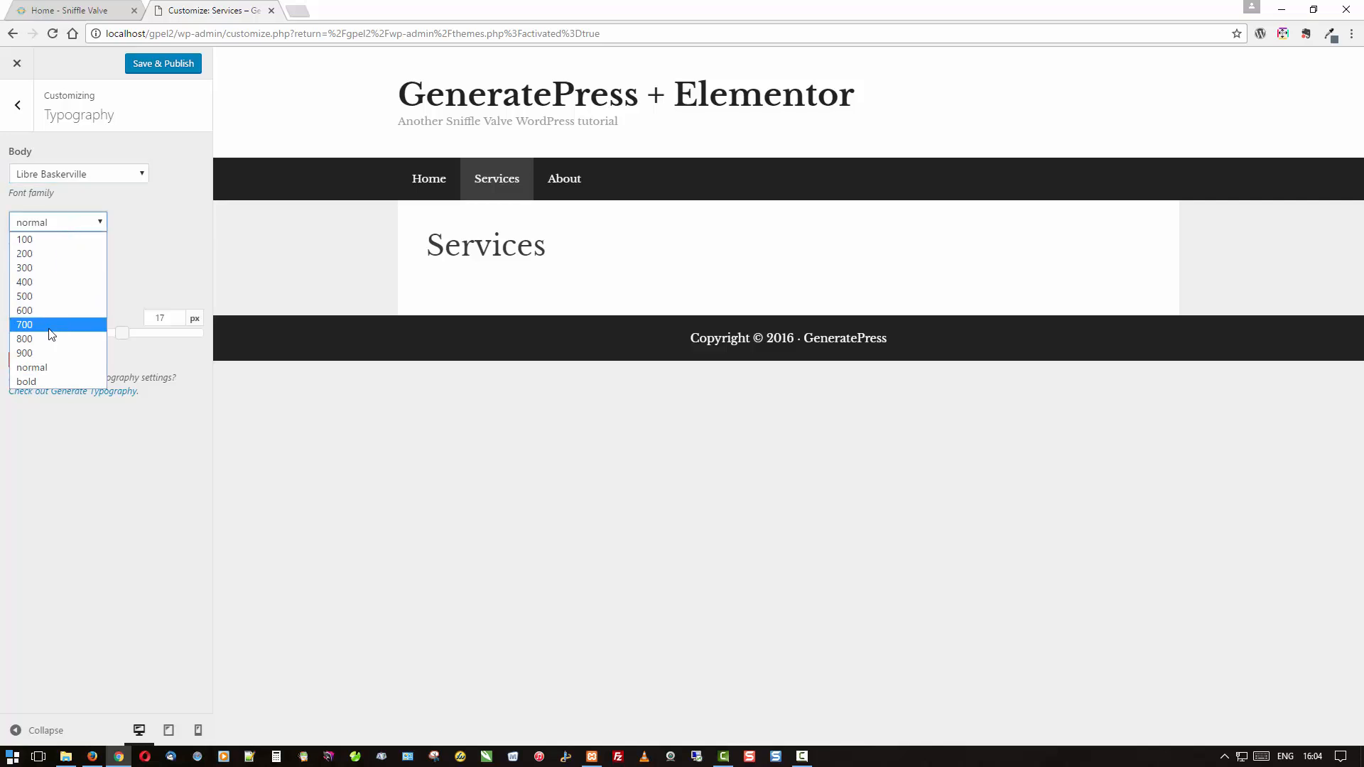
click(51, 325)
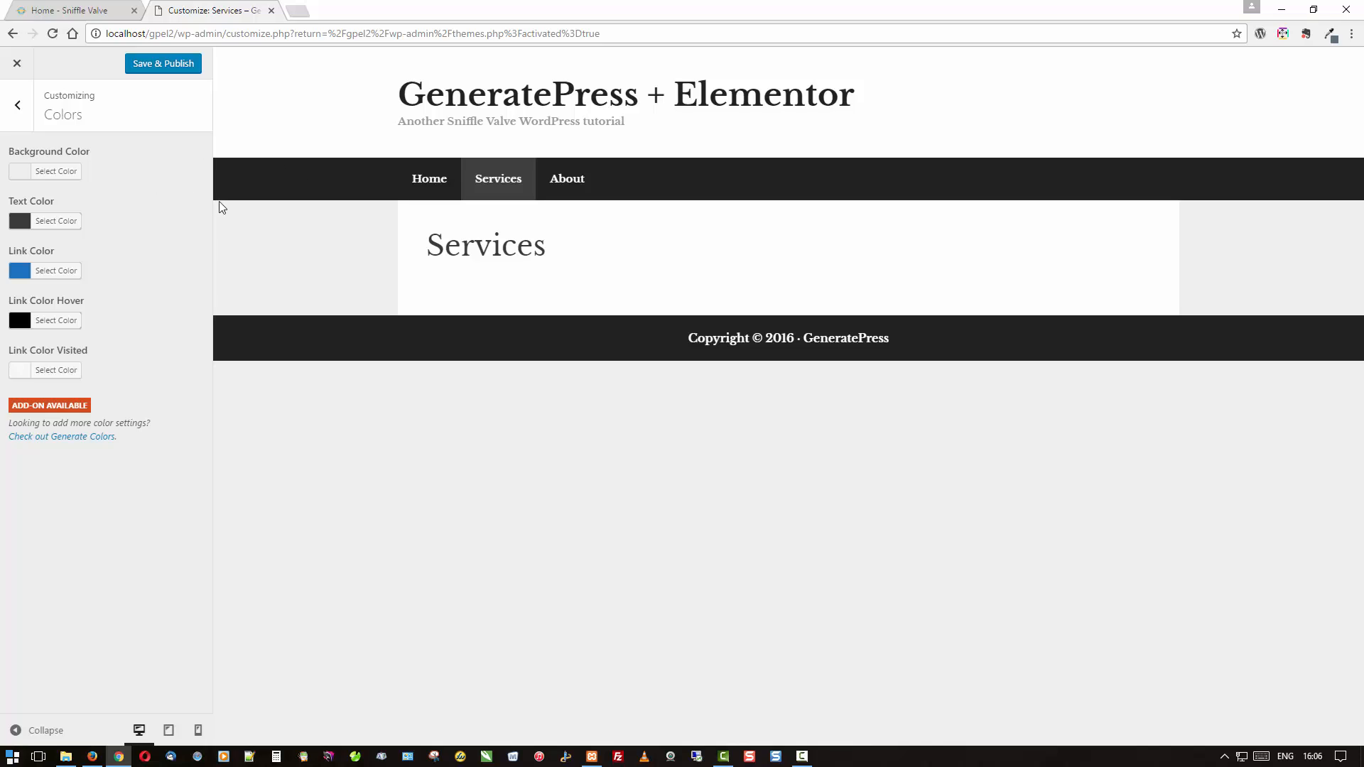
Save and publish the customizations and close the theme customizer.
click(19, 108)
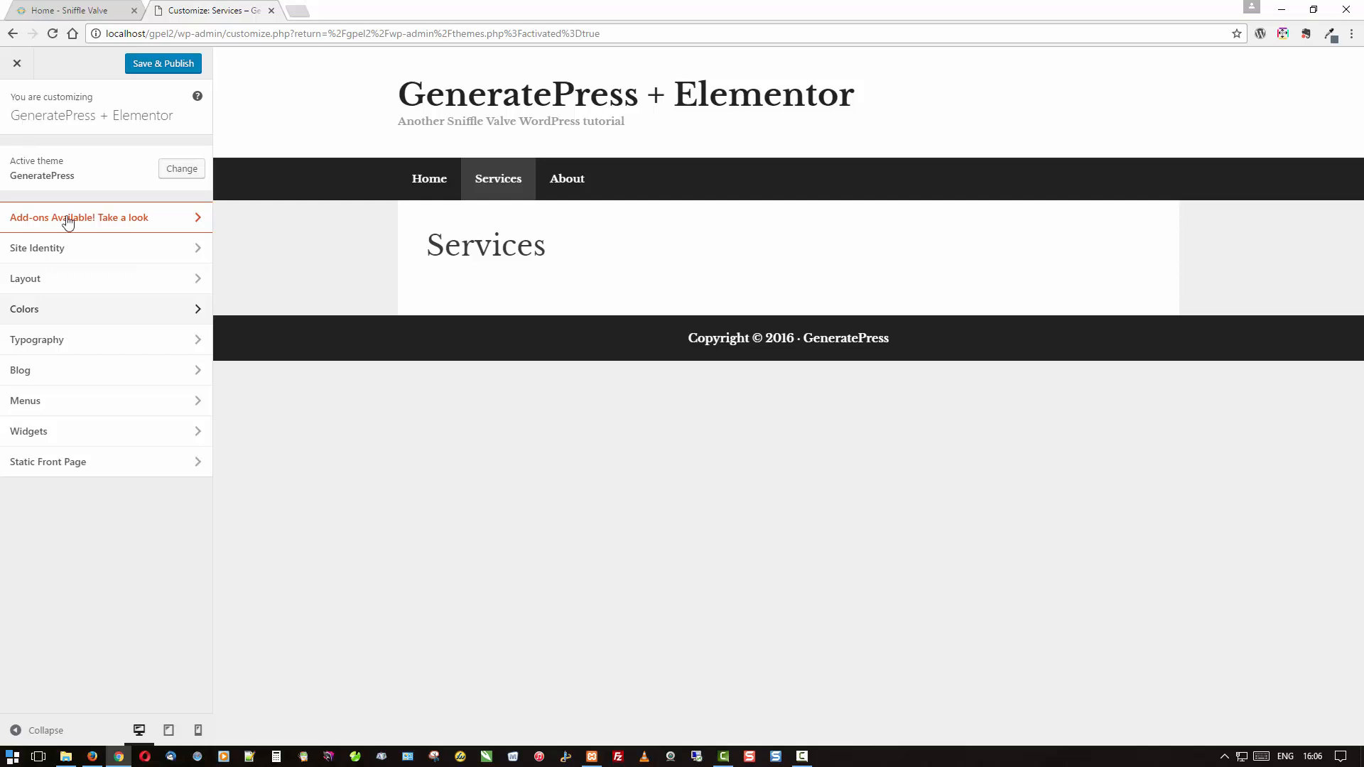
click(138, 65)
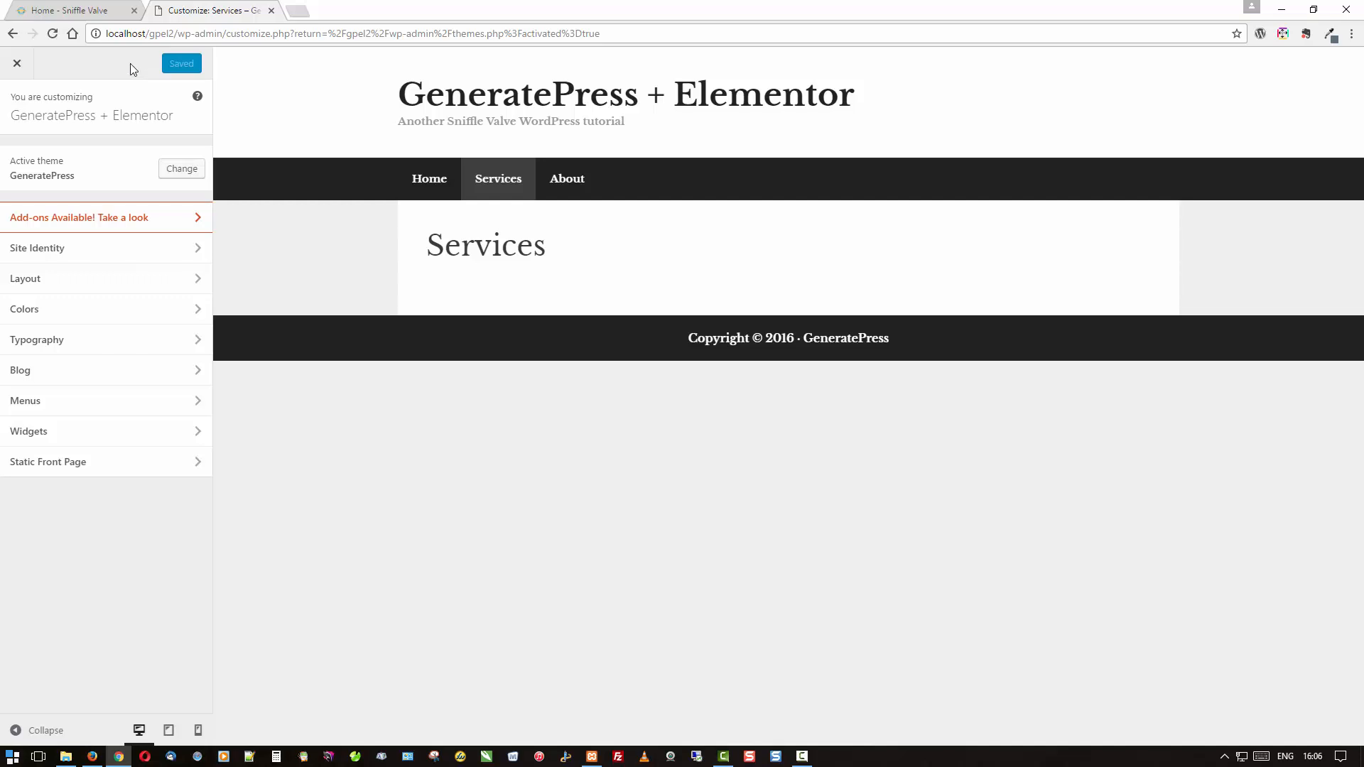
click(17, 65)
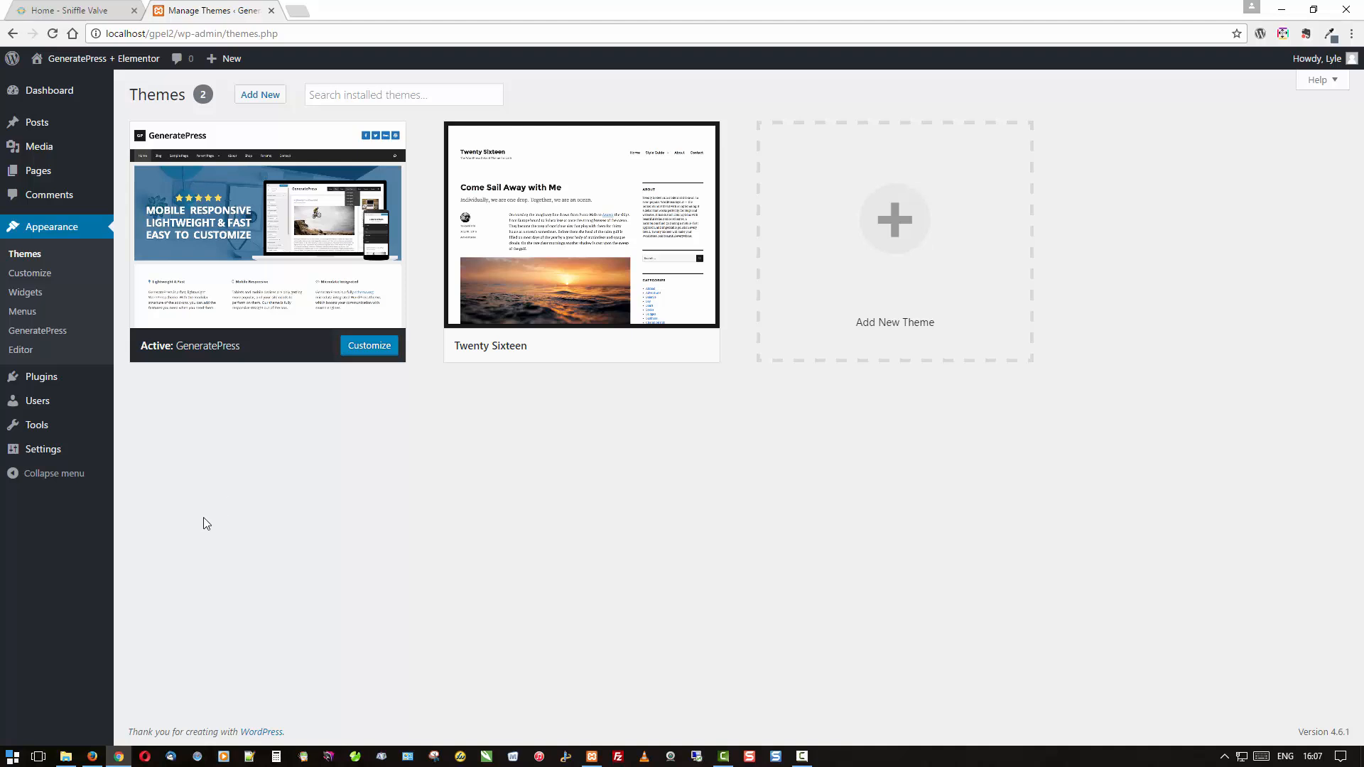
Search the plugin directory for elementor, then install and activate the Elementor Page Builder plugin.
click(45, 378)
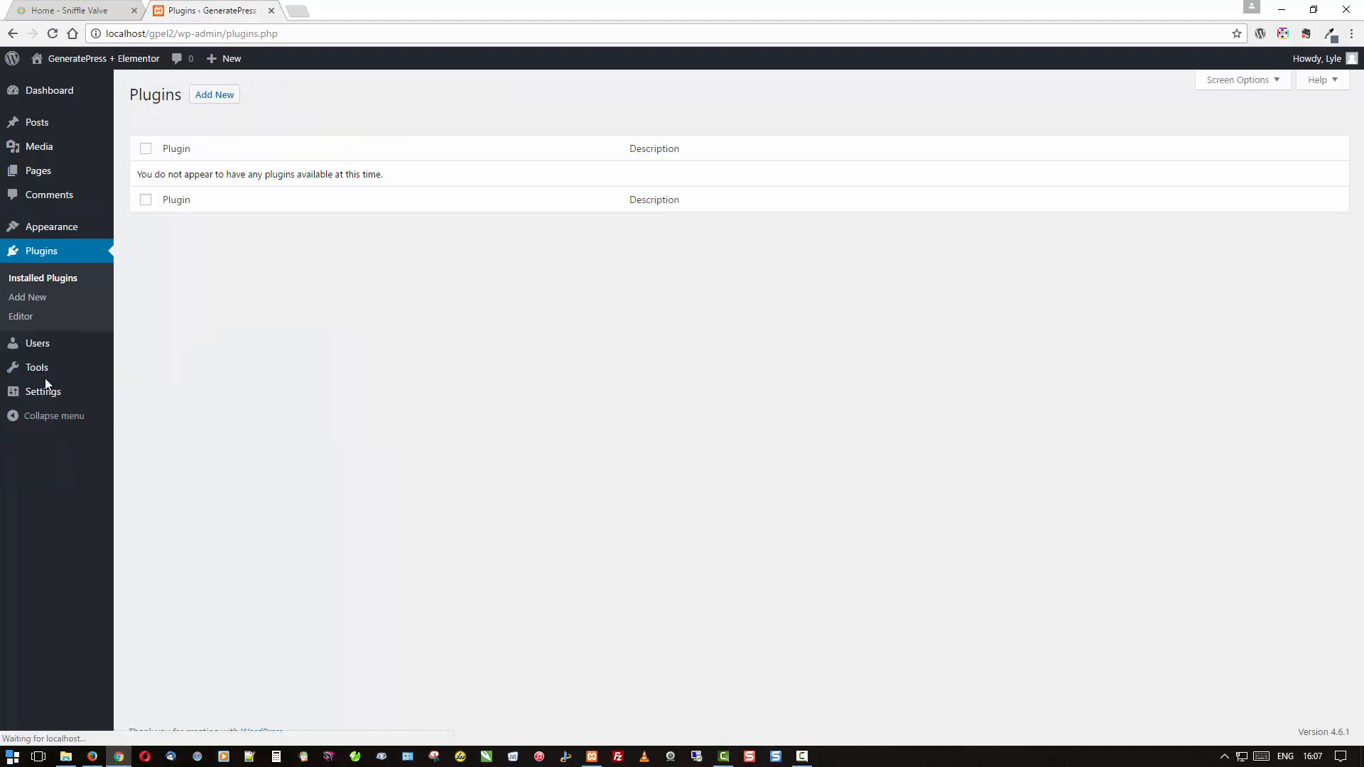
click(224, 95)
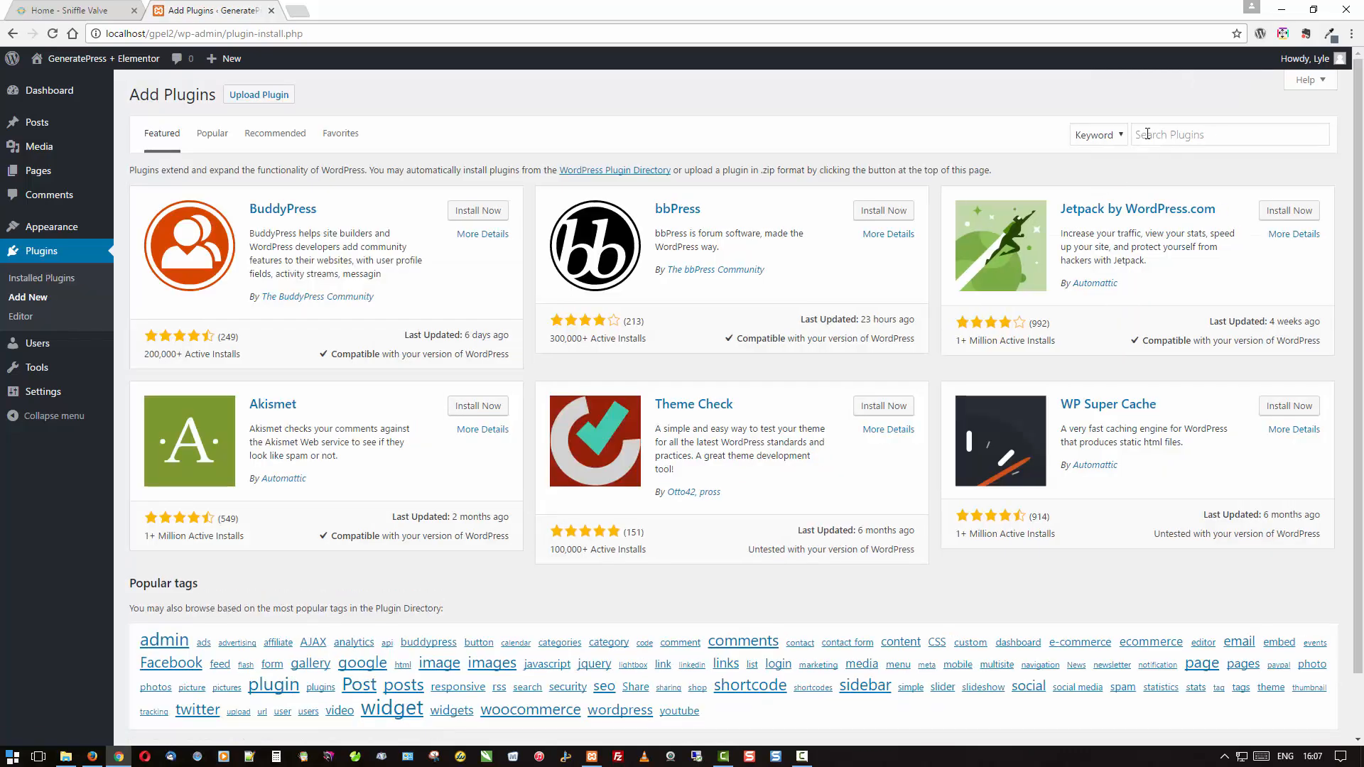
click(1147, 134)
text(elementor)
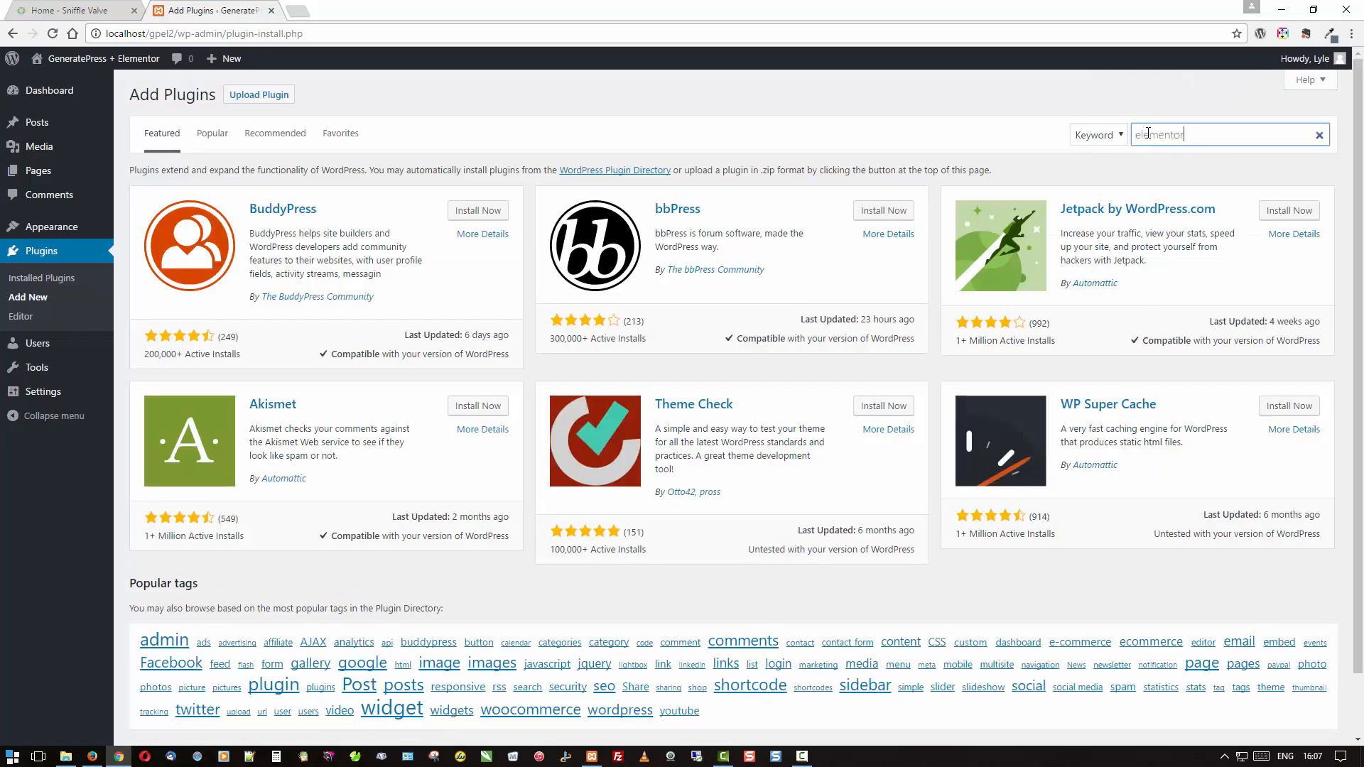
text(')
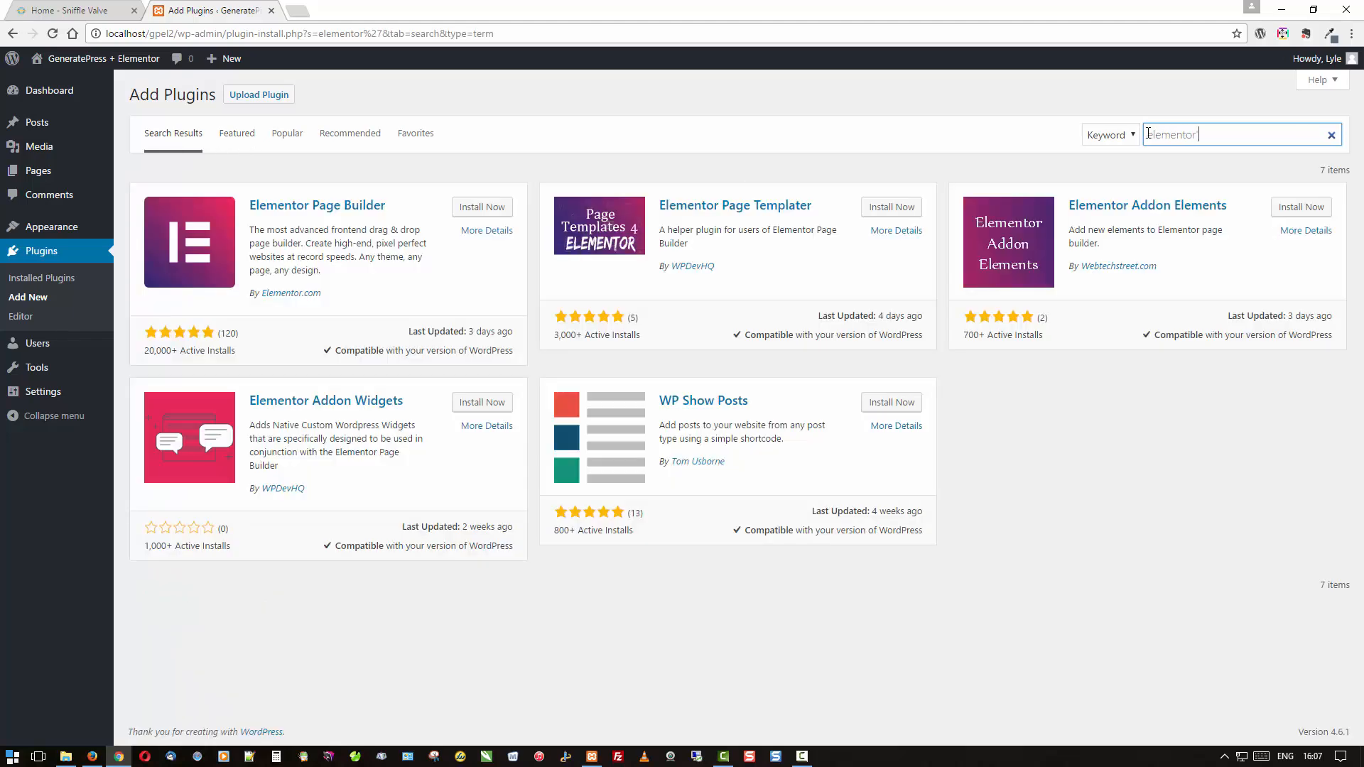
click(483, 208)
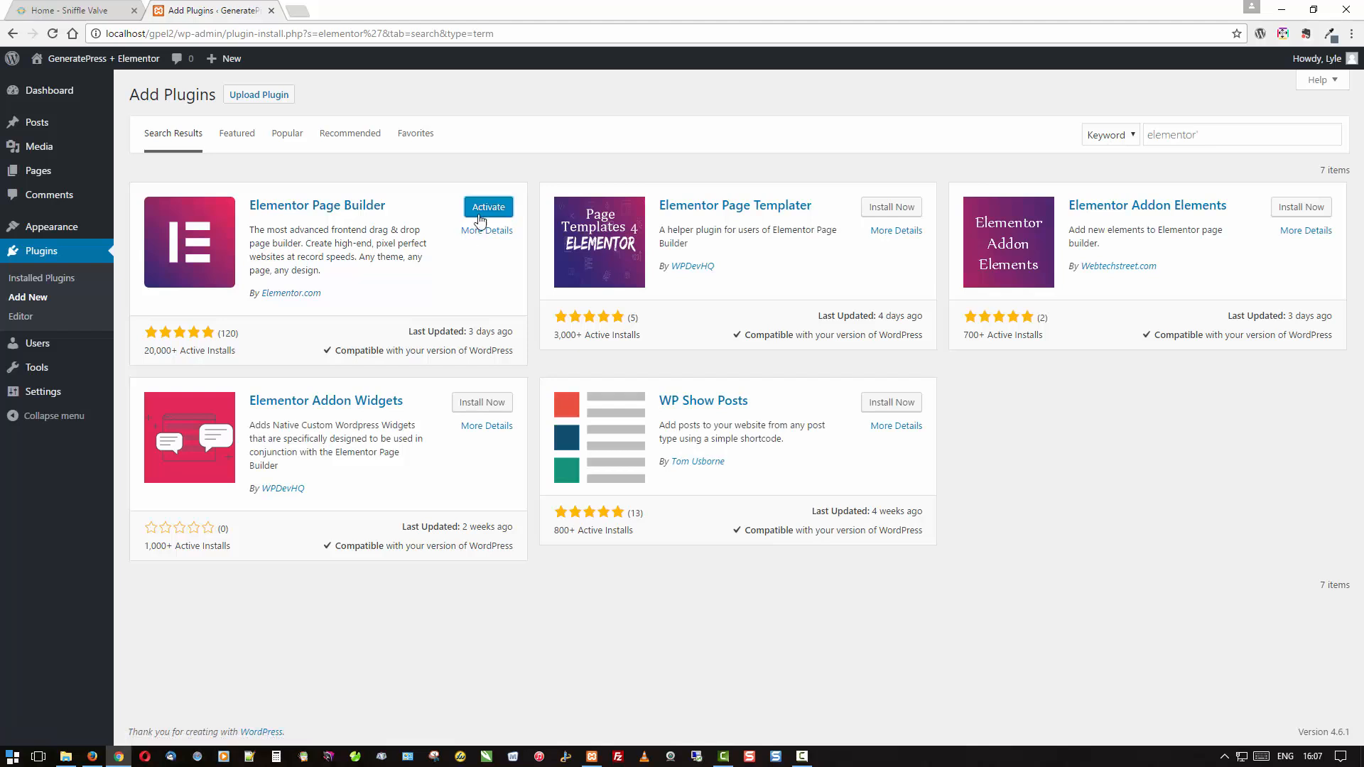
click(483, 211)
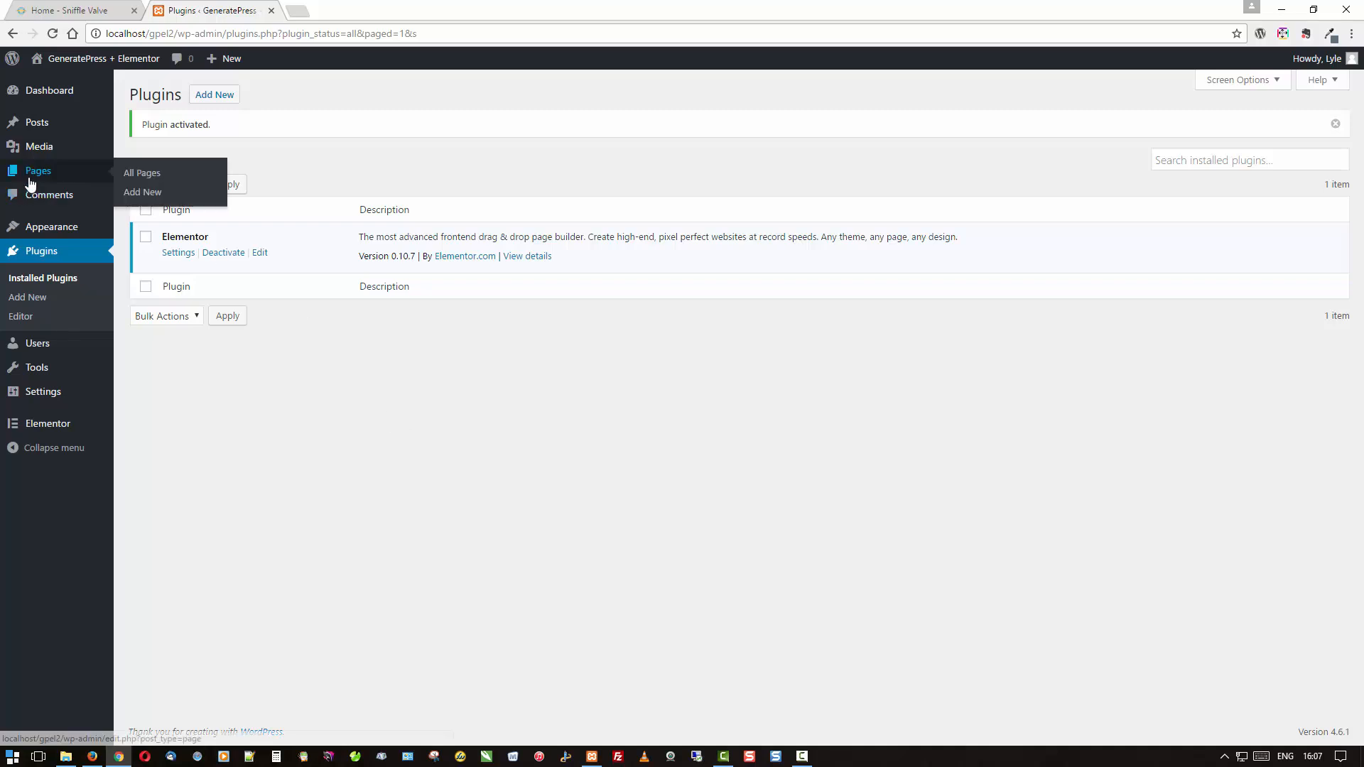
Make the front page display a static page with Home as the front page in the Reading settings and save the changes.
mouse_move(45, 391)
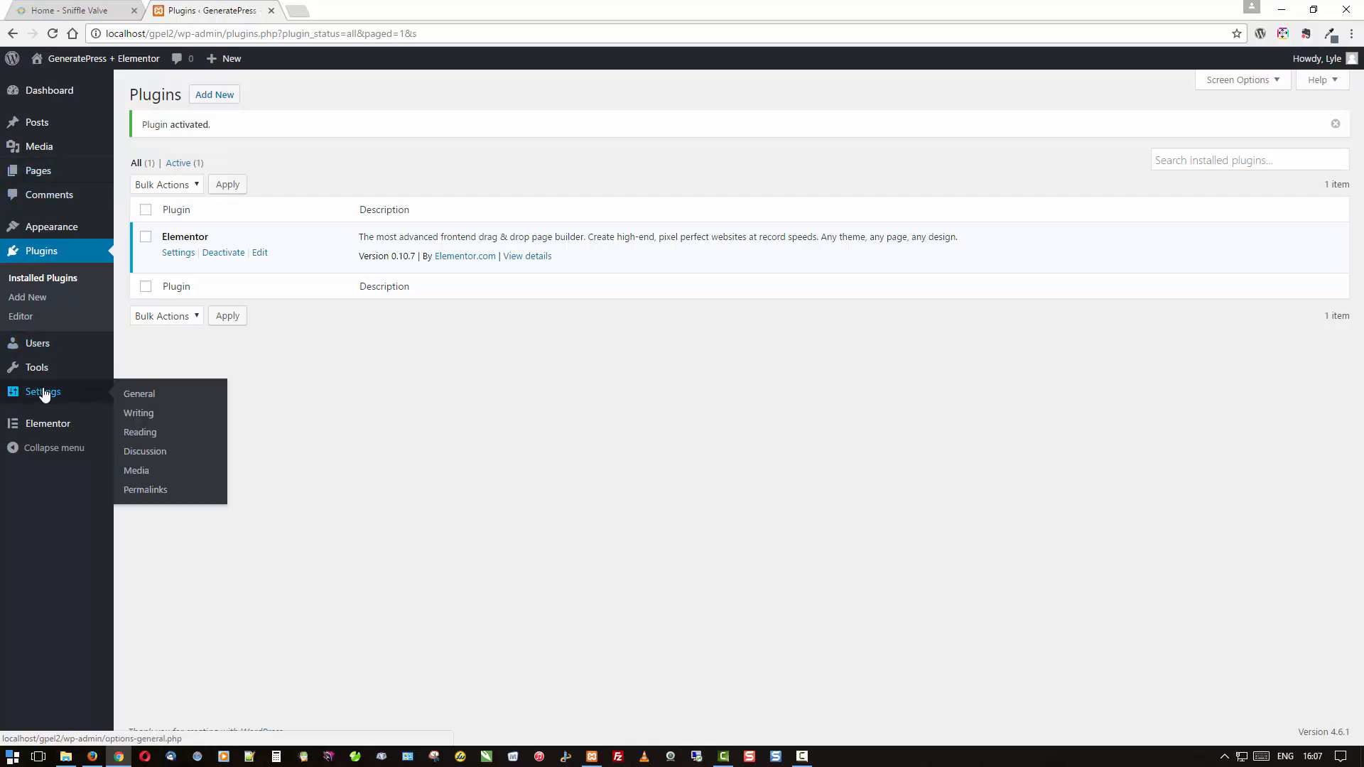
click(140, 433)
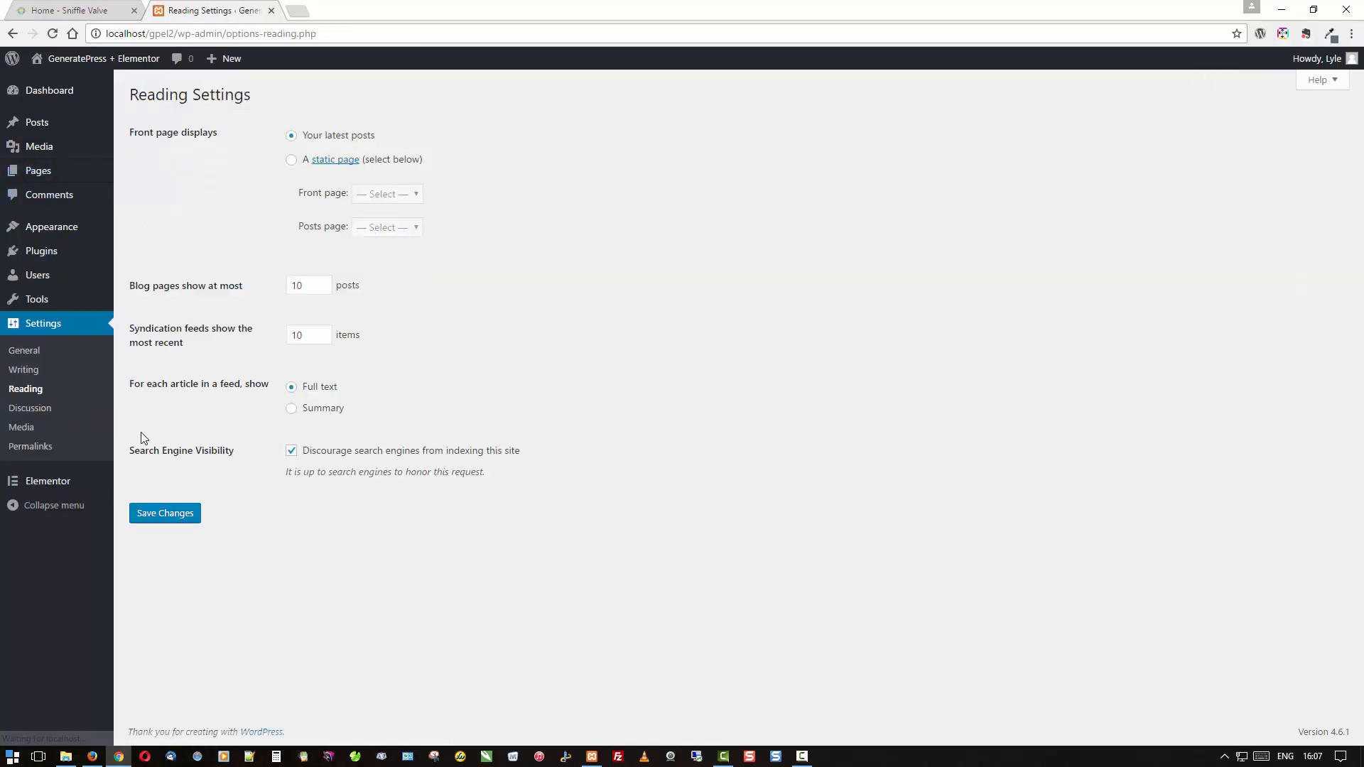
click(296, 162)
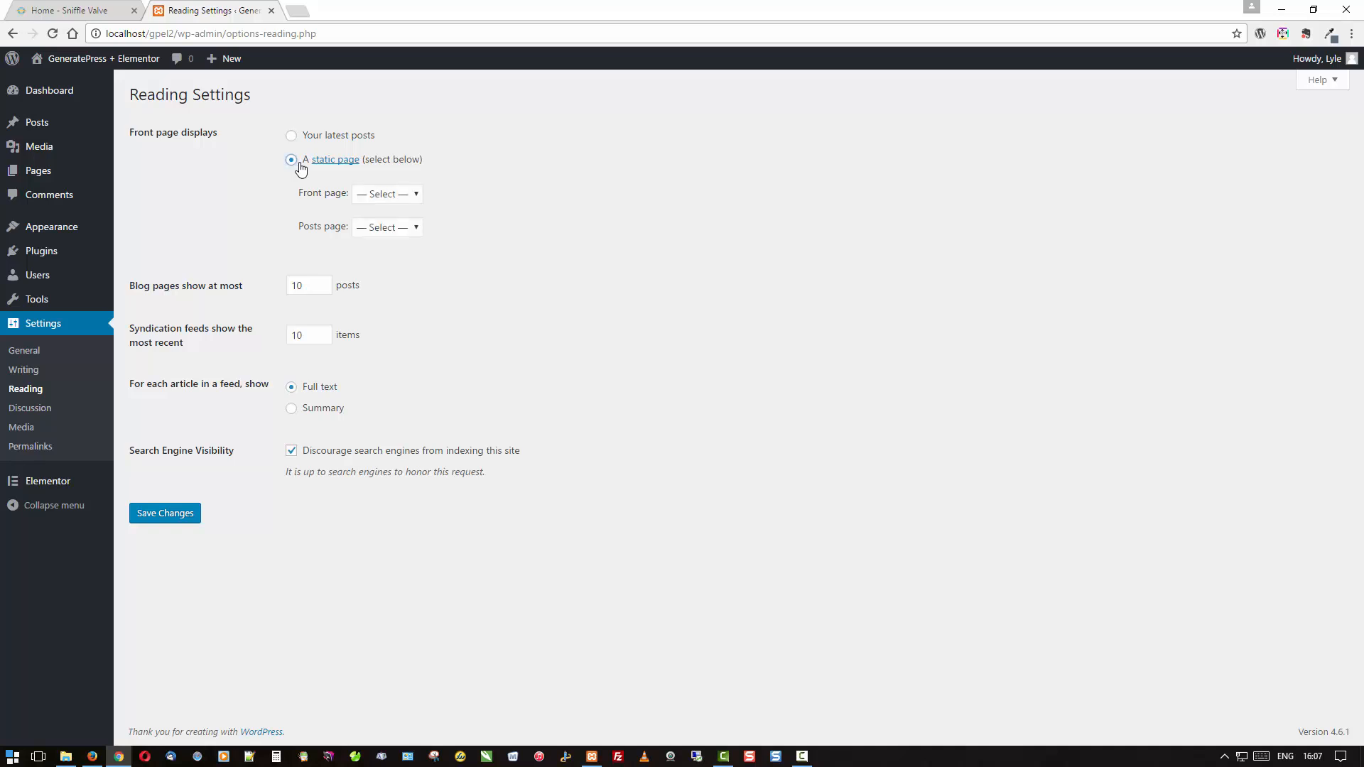
click(376, 195)
click(380, 242)
click(178, 519)
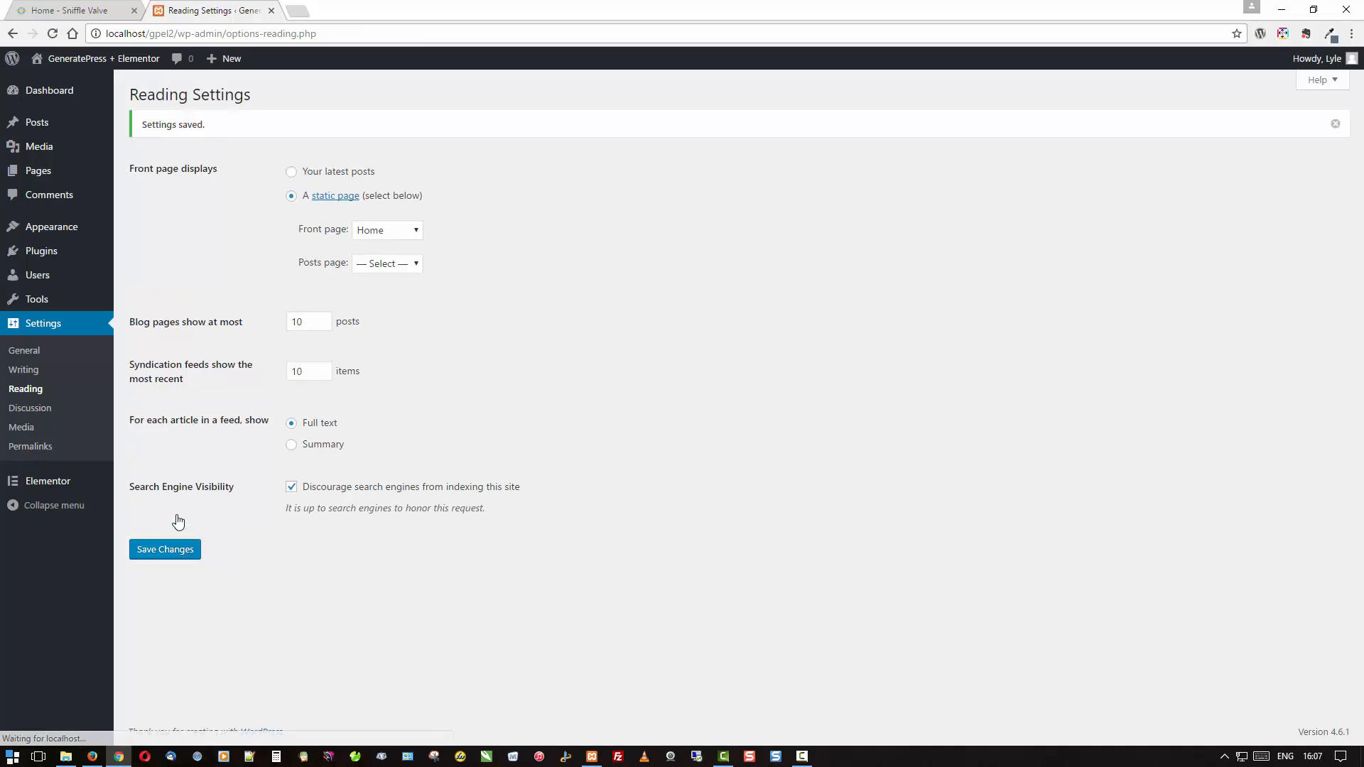
Open the Home page for editing and enable Full Width Content in its Page Builder Integration settings.
mouse_move(57, 173)
click(142, 174)
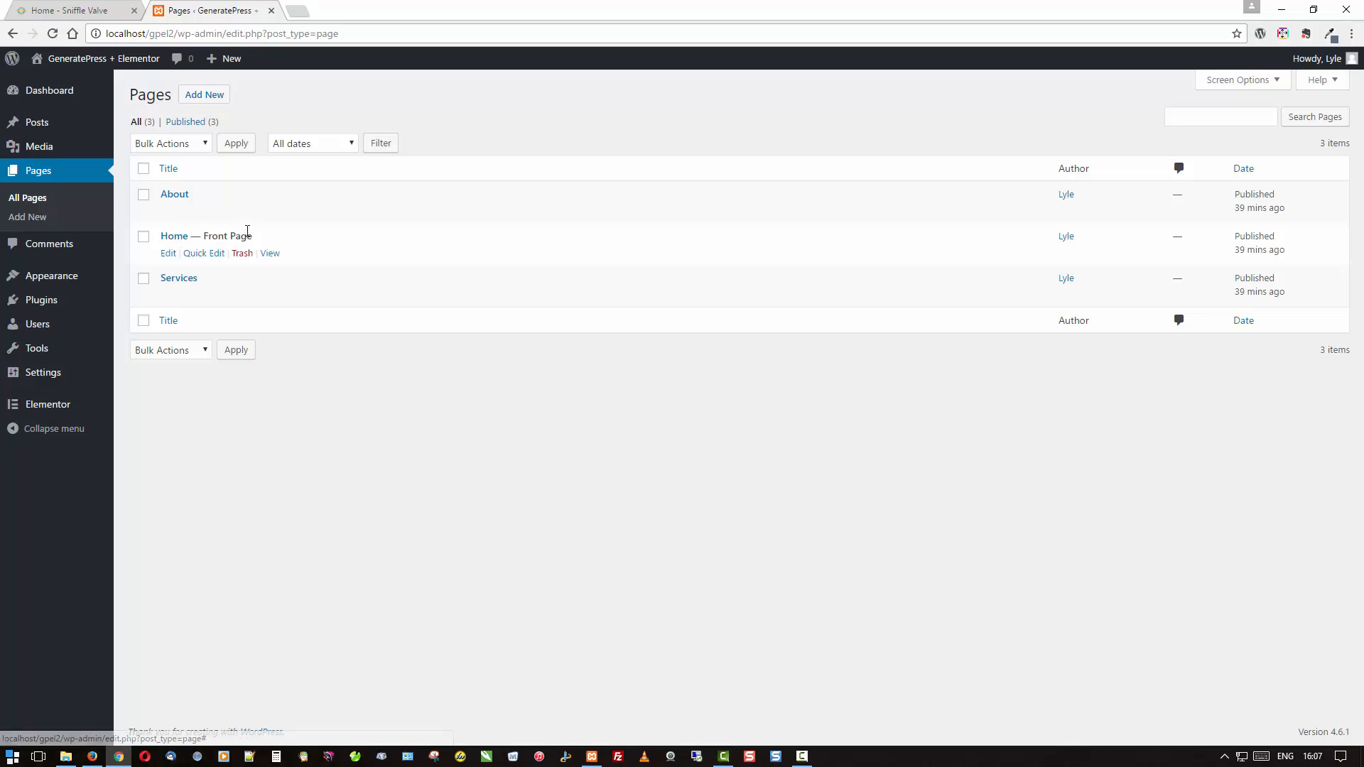
click(172, 236)
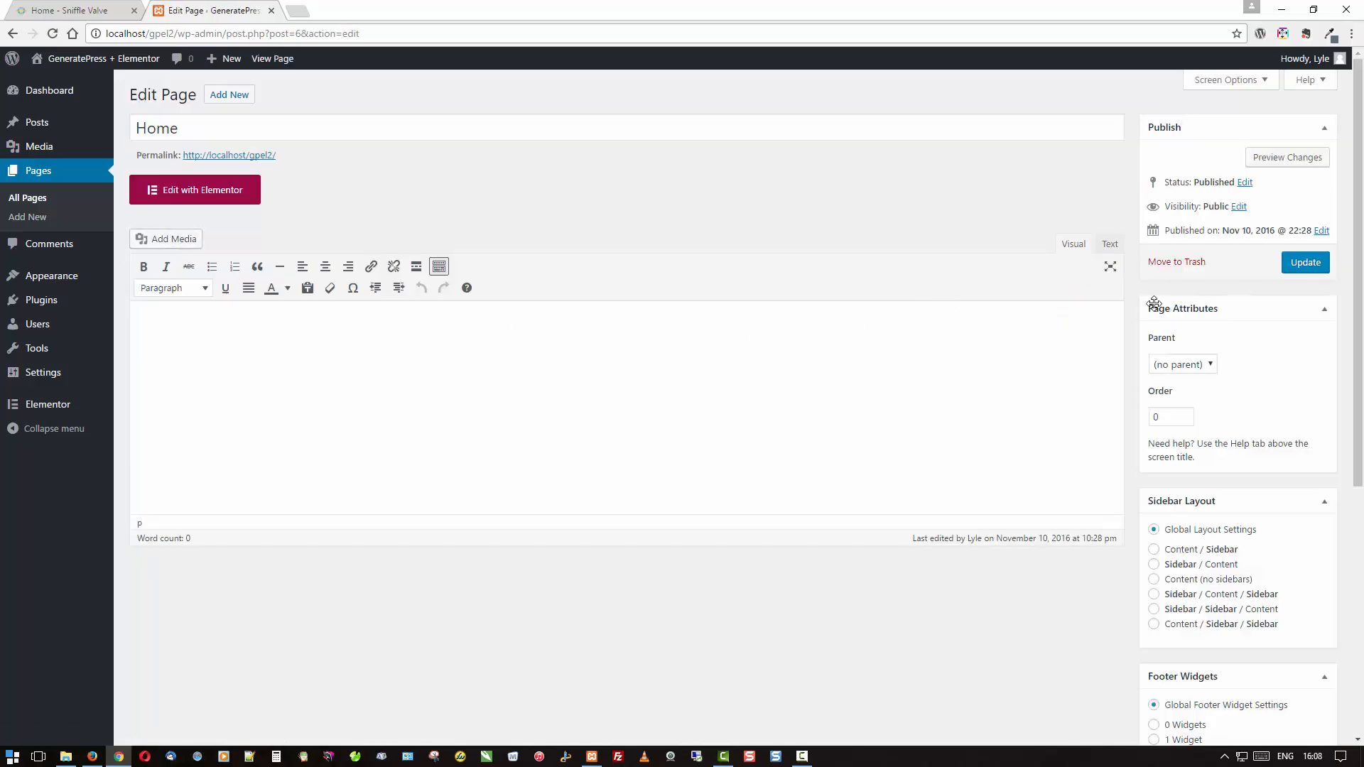
scroll(1150, 292, down, 2)
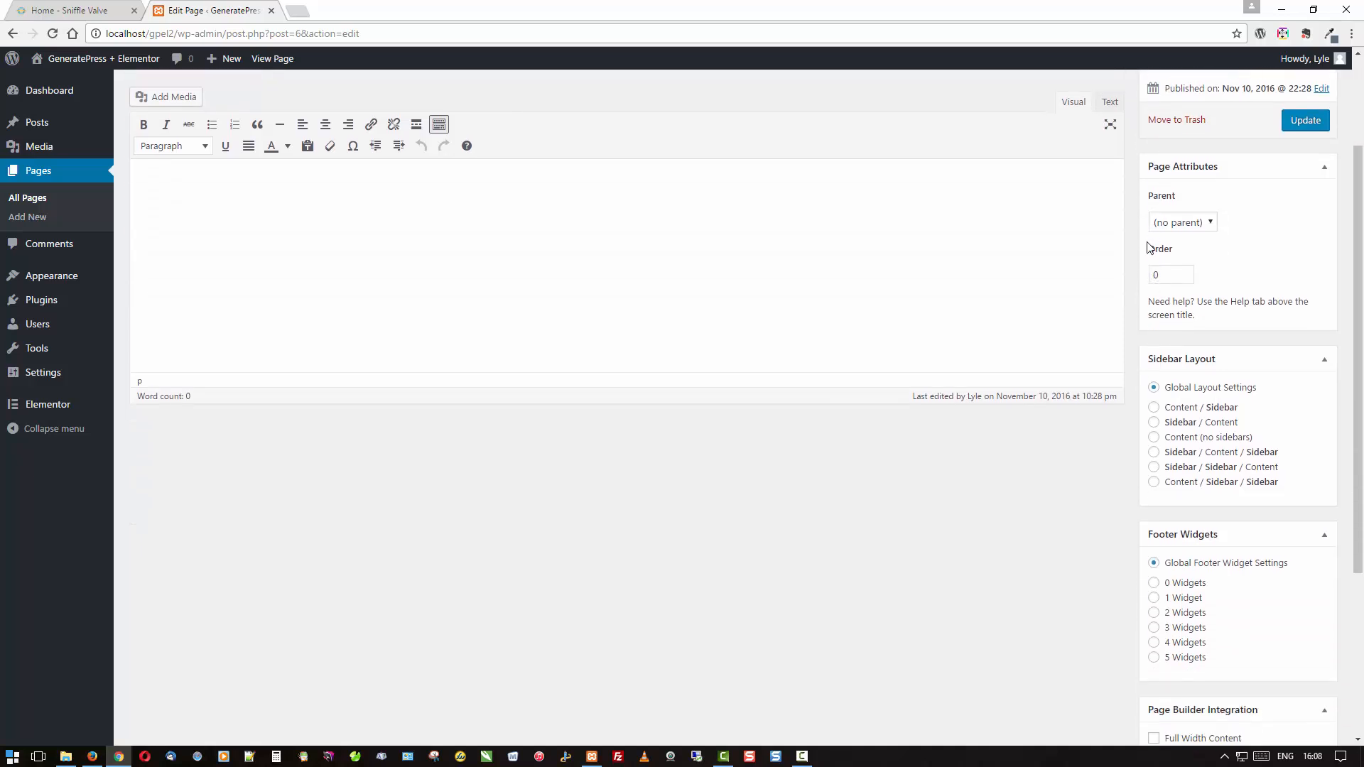
scroll(1150, 256, down, 2)
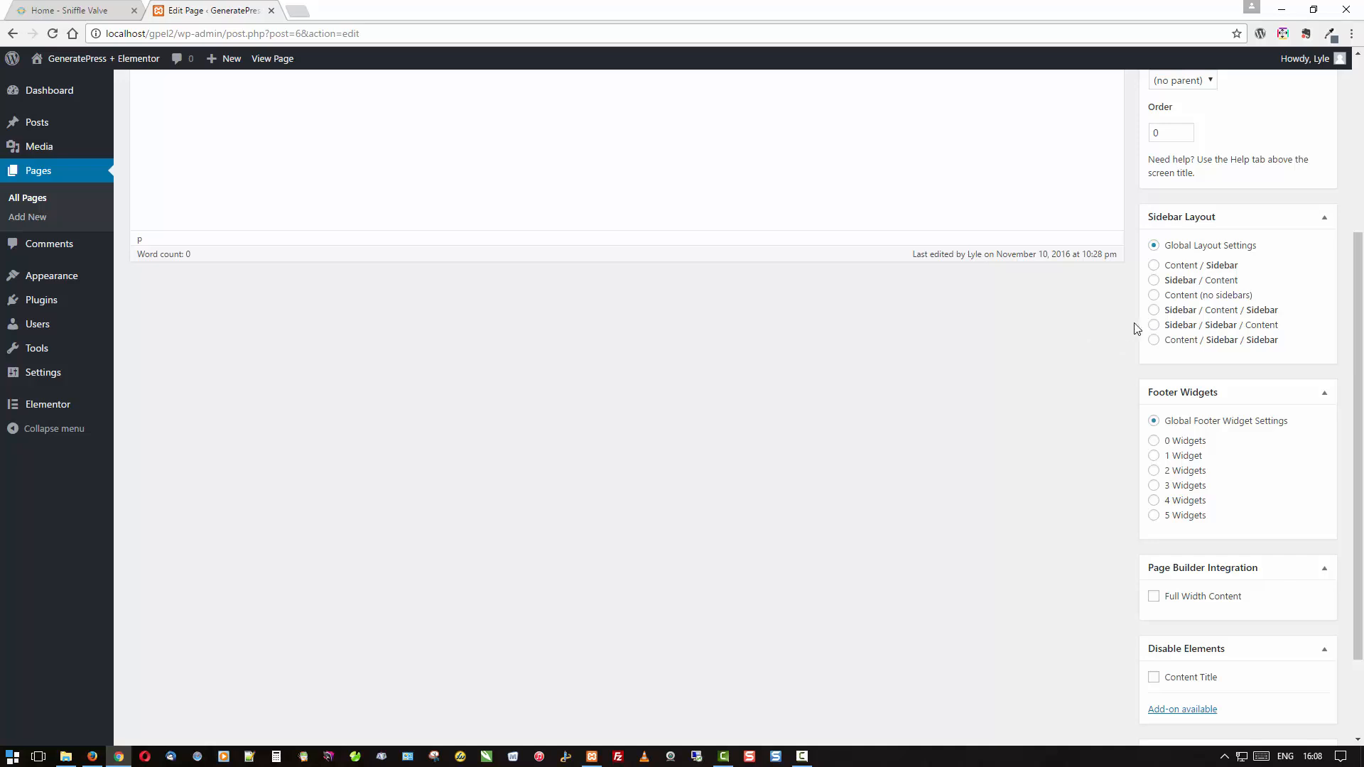
scroll(1088, 393, down, 1)
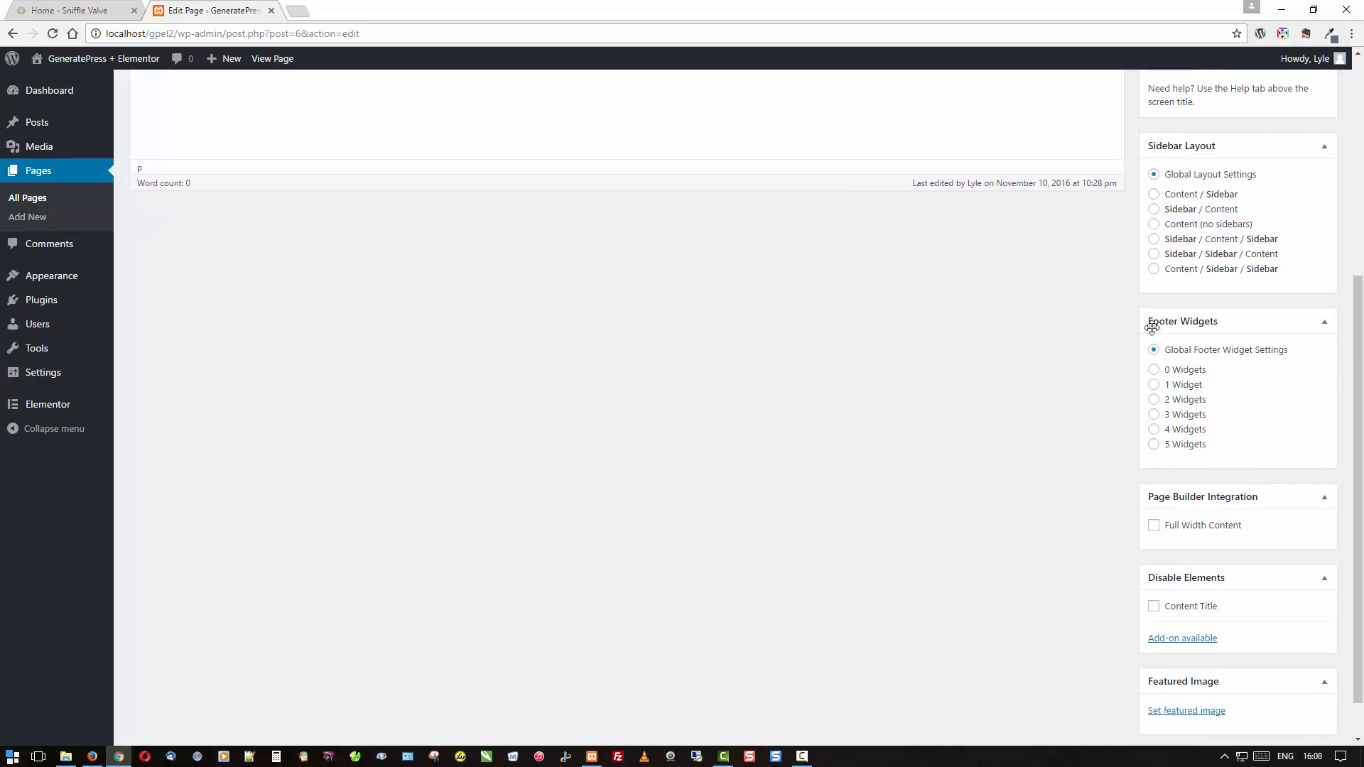
scroll(1108, 402, down, 1)
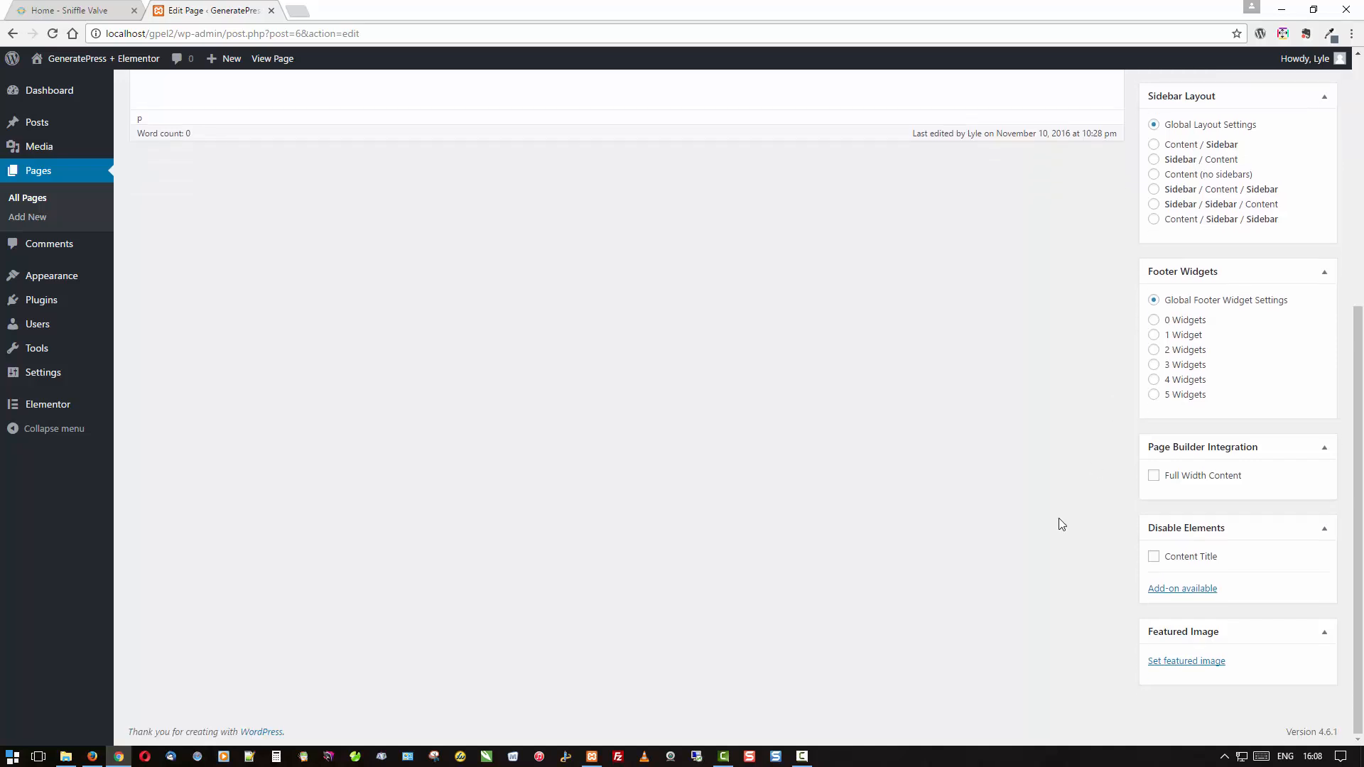
click(1157, 478)
scroll(1055, 535, up, 6)
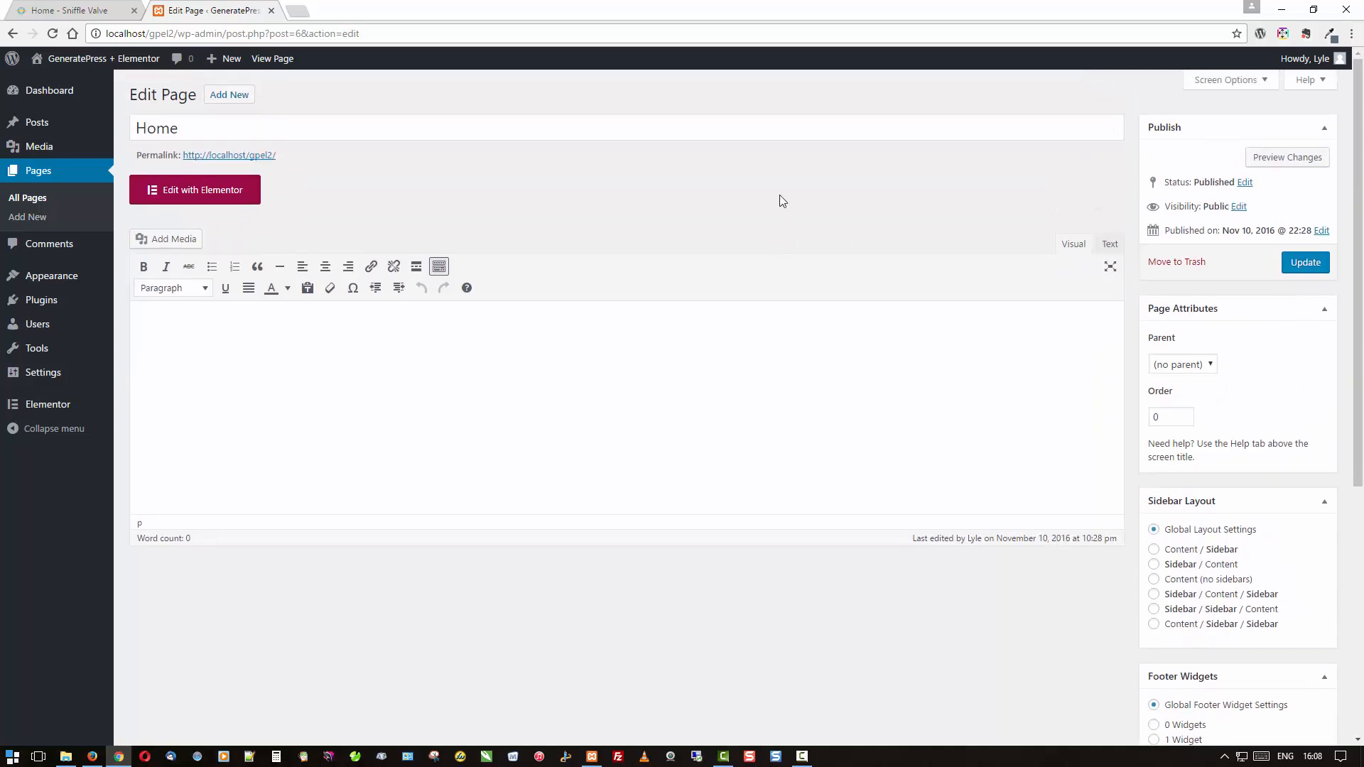
Update the Home page and open it for editing with Elementor.
click(1305, 262)
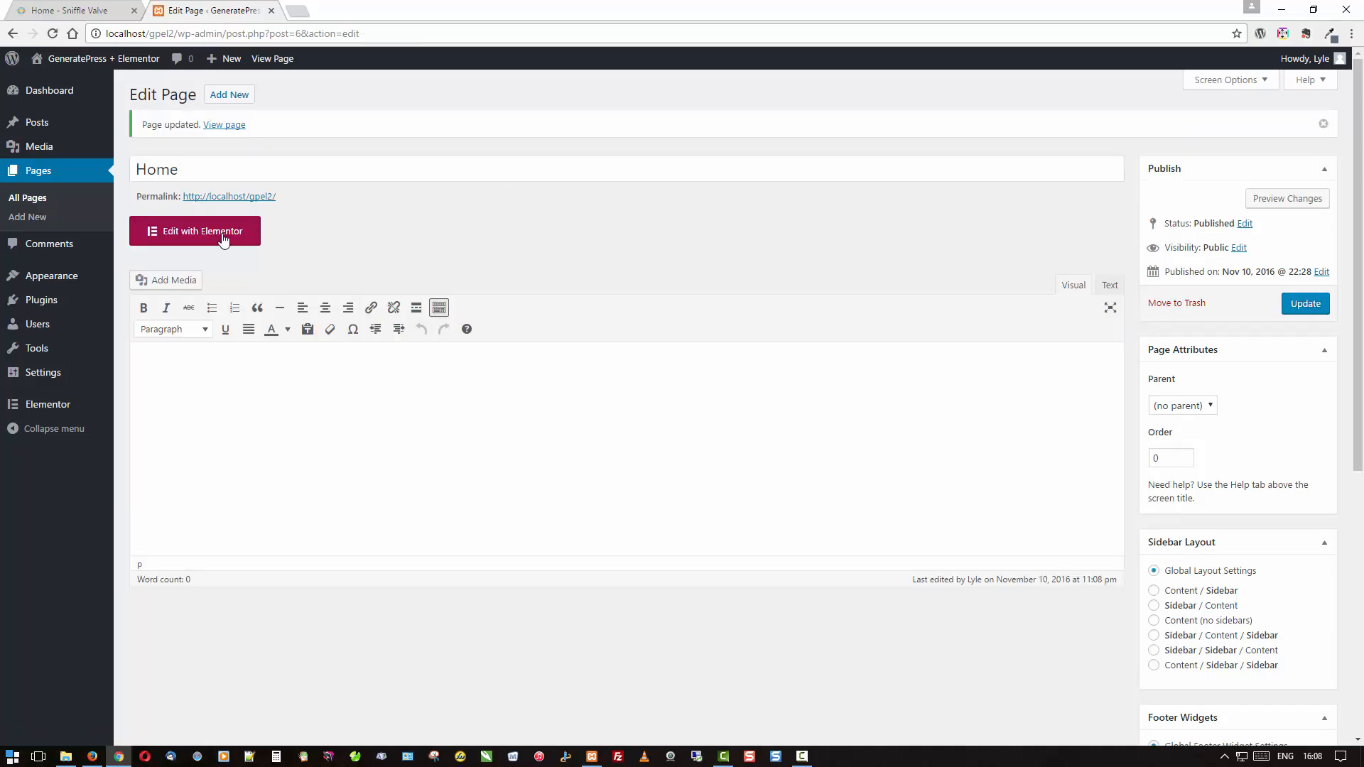
click(222, 235)
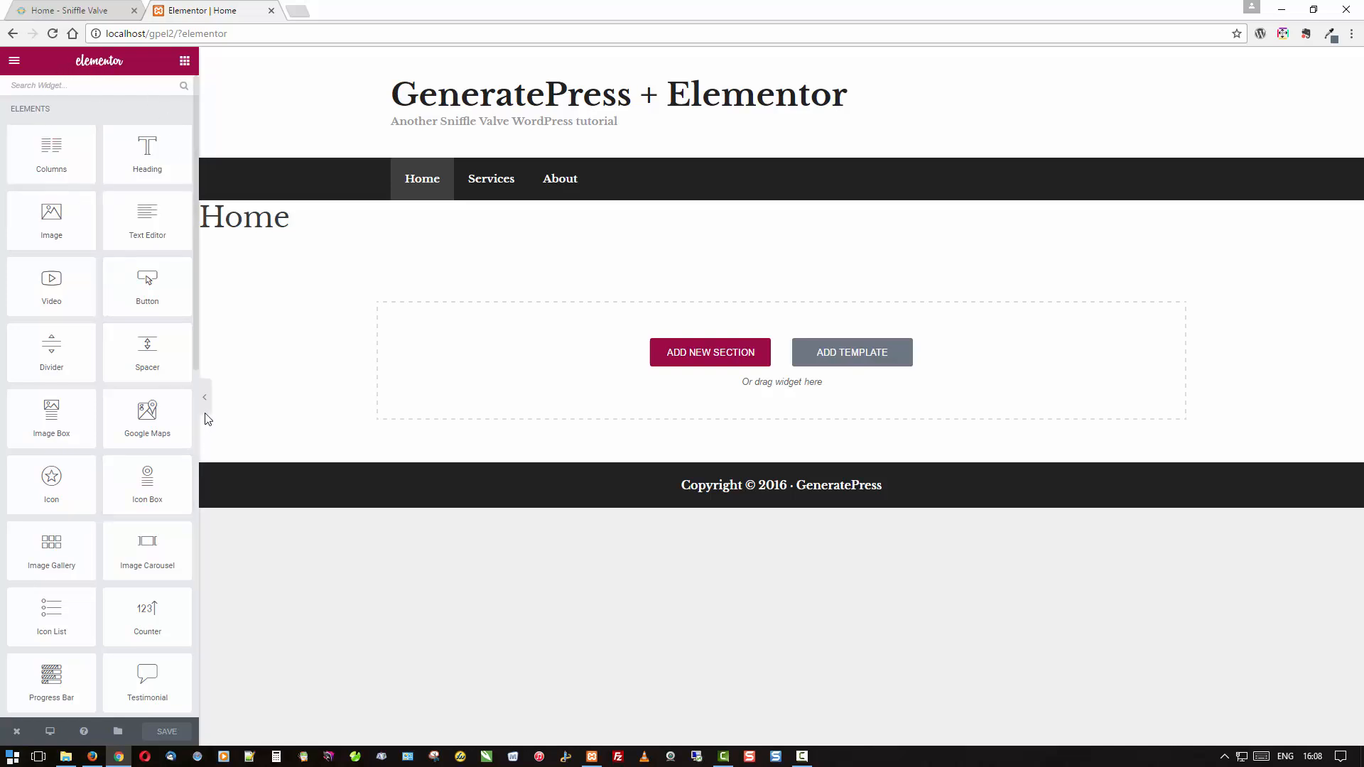
Look through the available widgets and add a new section with two equal columns to the Home page.
scroll(149, 412, down, 3)
scroll(133, 338, down, 2)
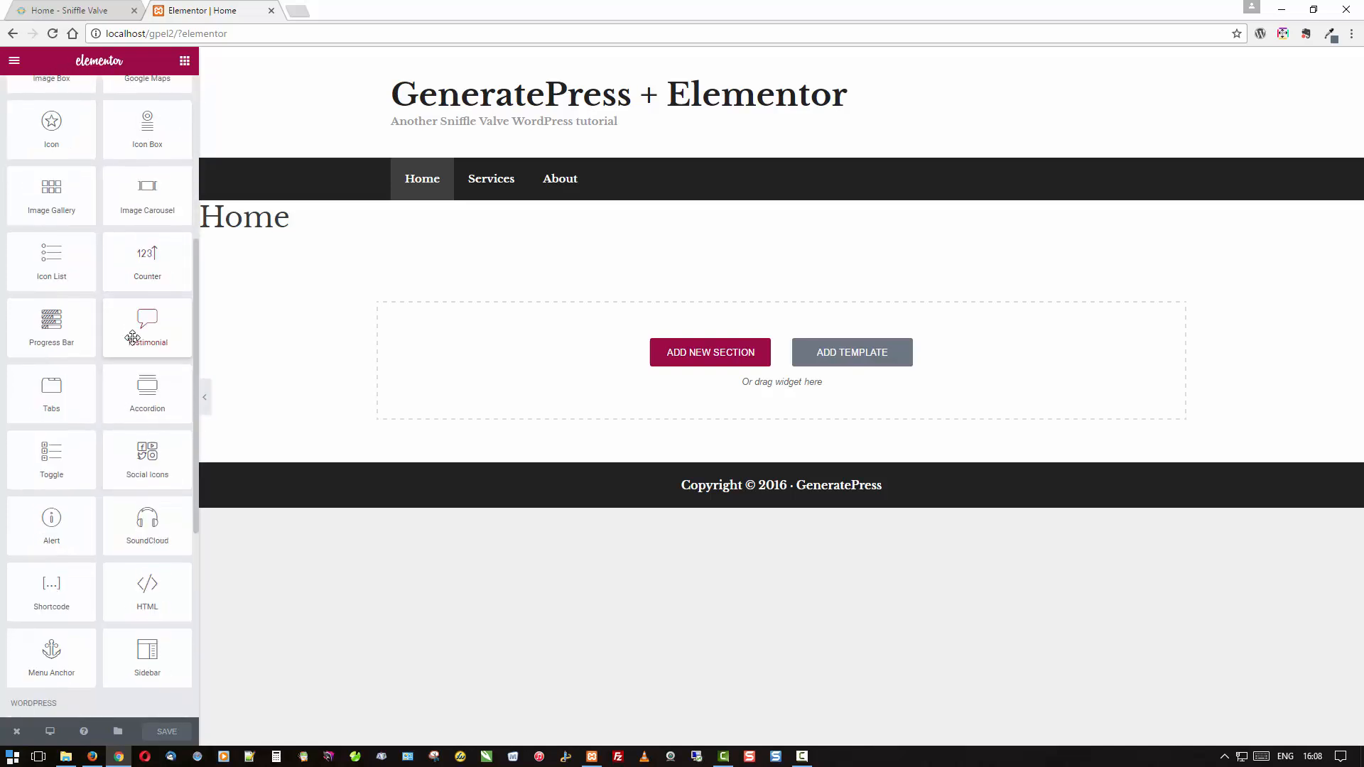
scroll(133, 337, down, 4)
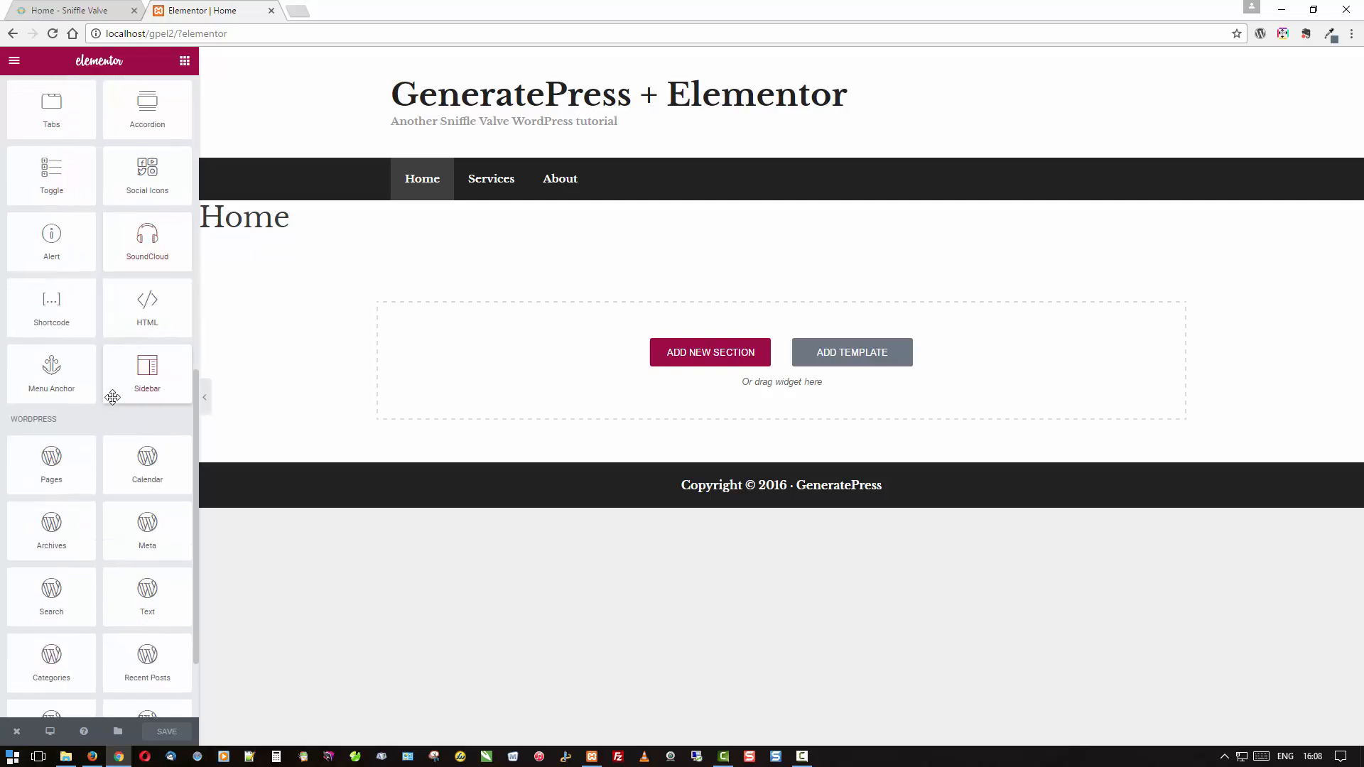
scroll(71, 431, down, 2)
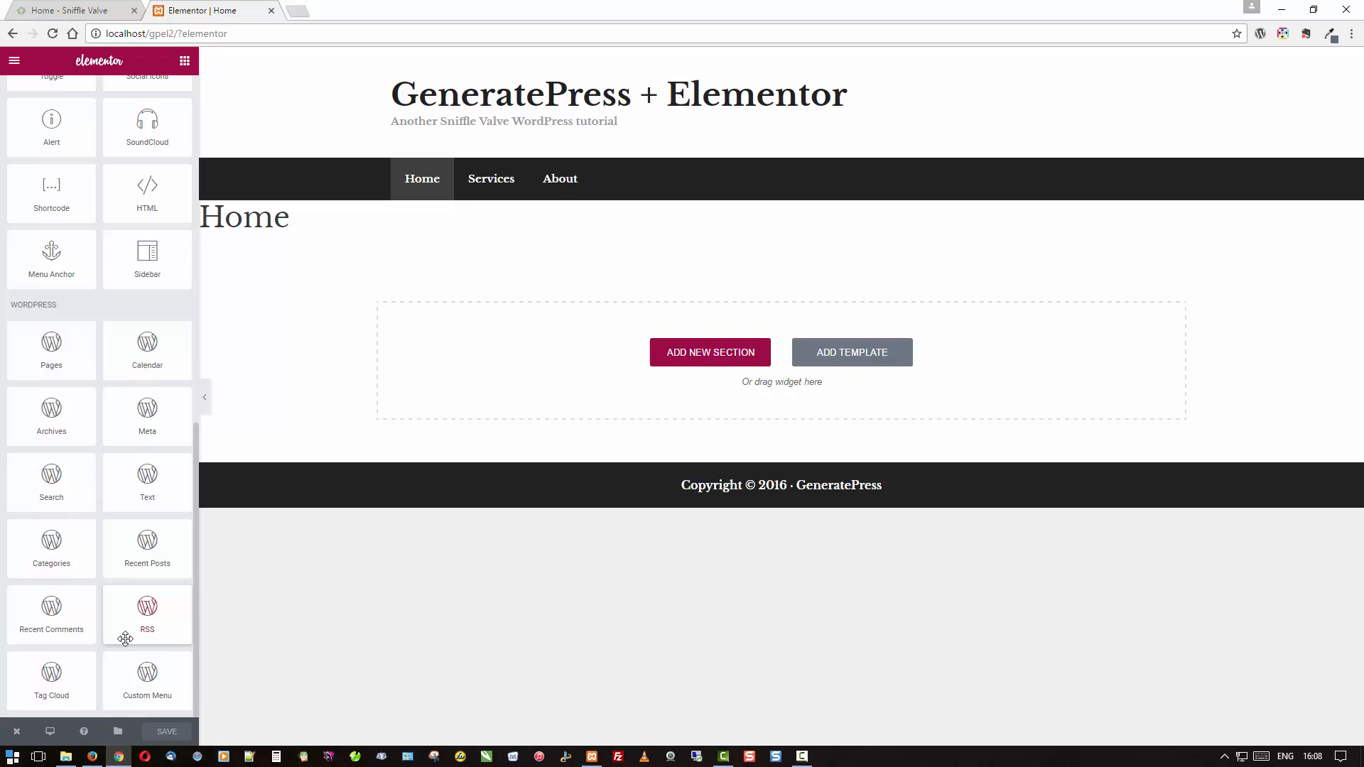
scroll(117, 579, up, 6)
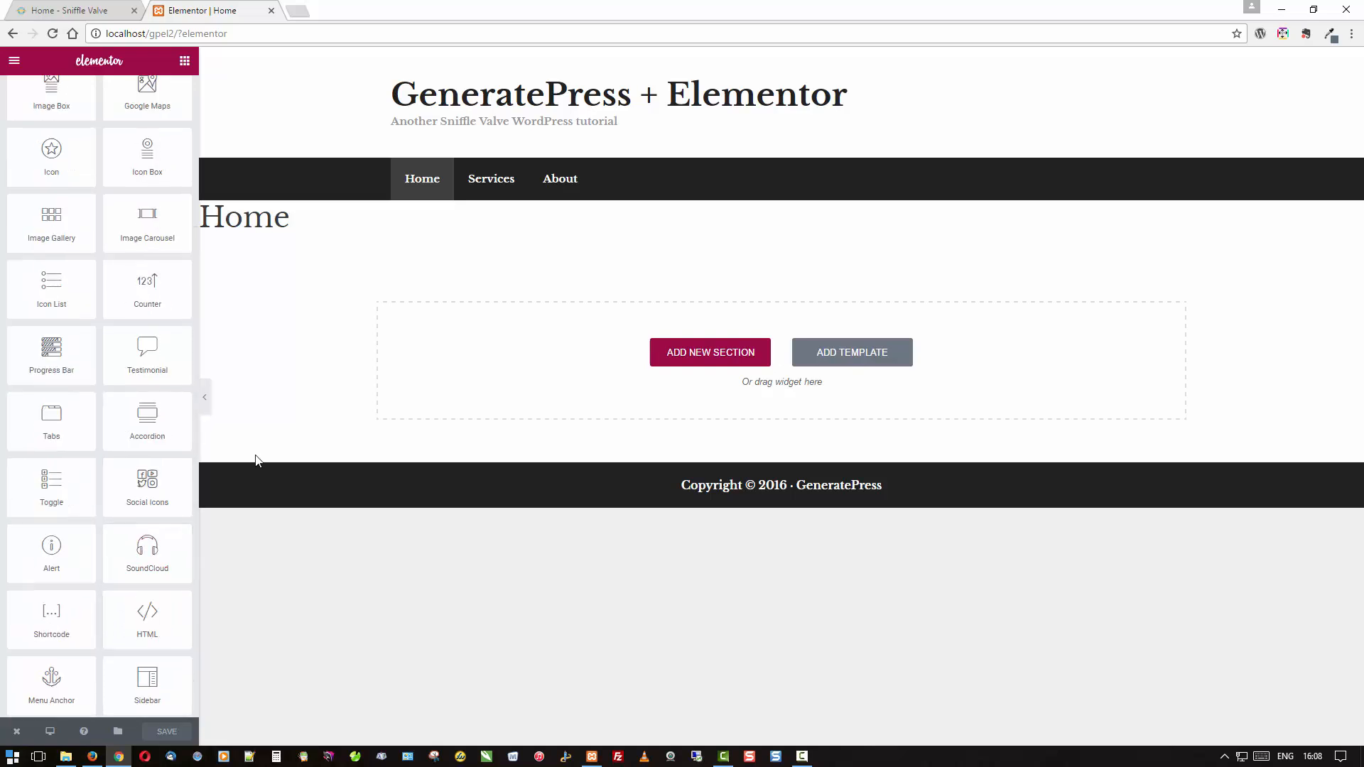
scroll(157, 423, up, 5)
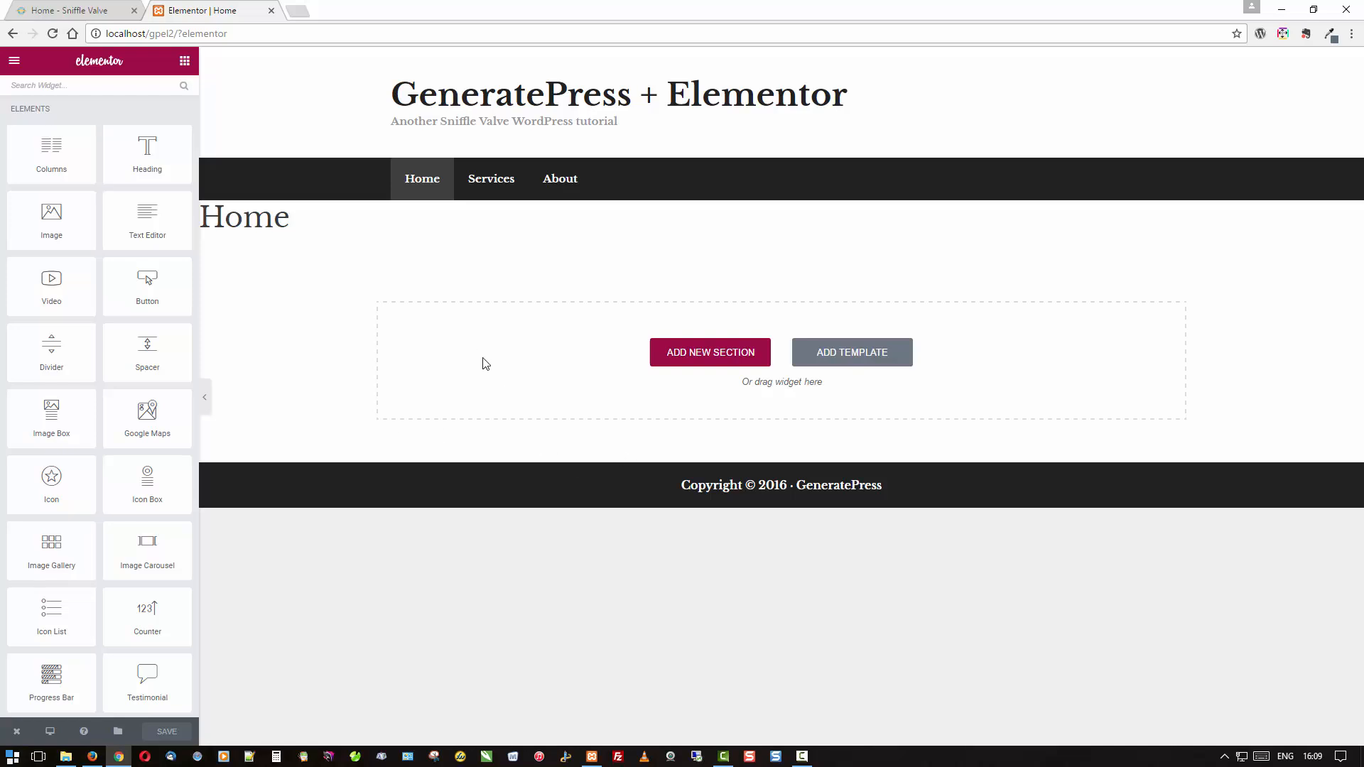
click(685, 352)
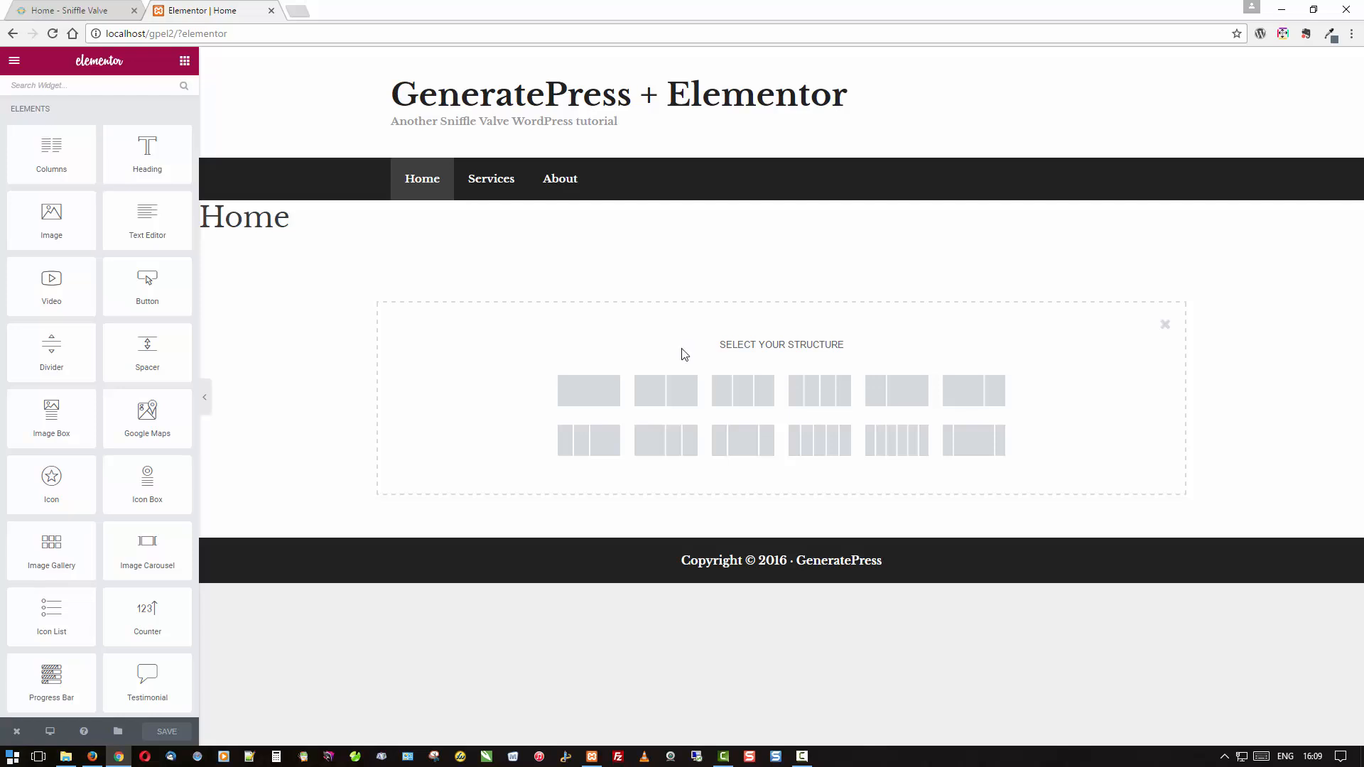
click(666, 393)
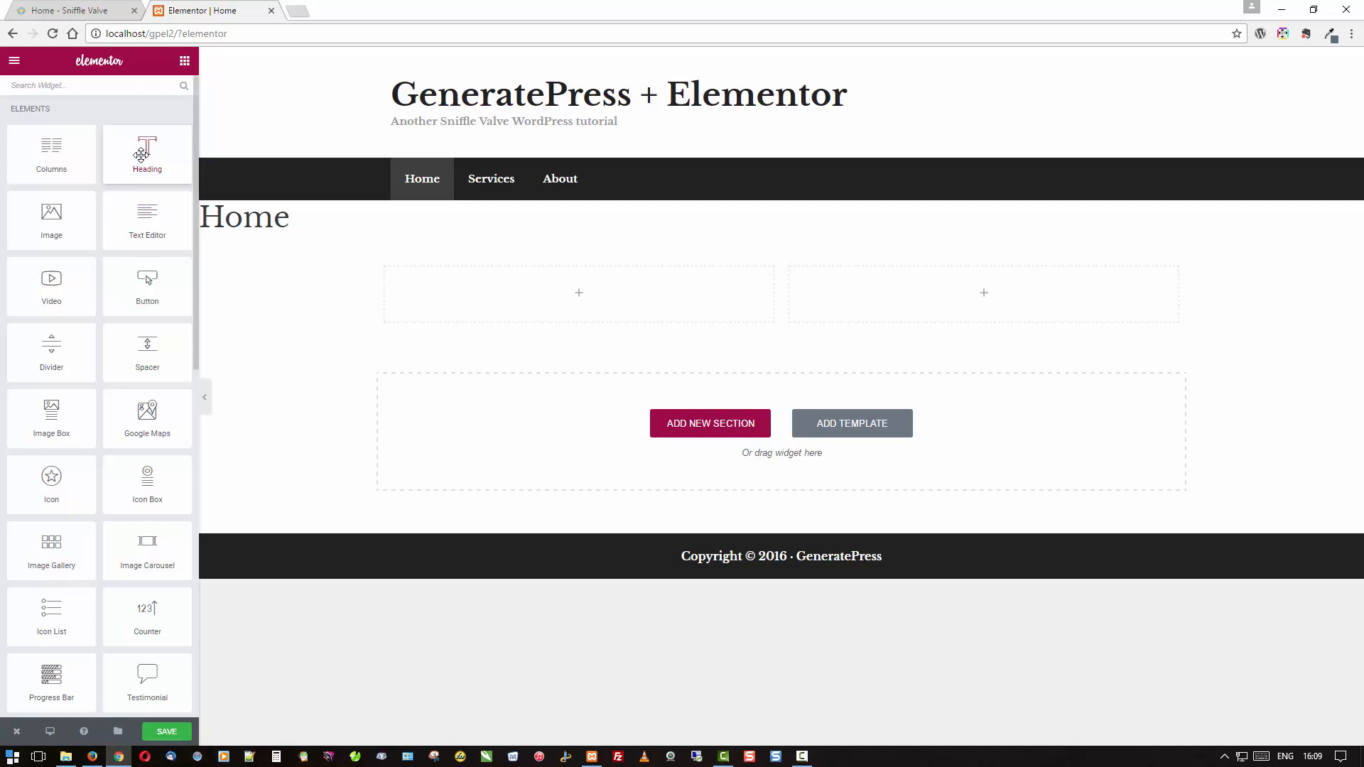
Place a Heading widget in the section's first column and a Text Editor widget in its second column.
drag(141, 154, 563, 288)
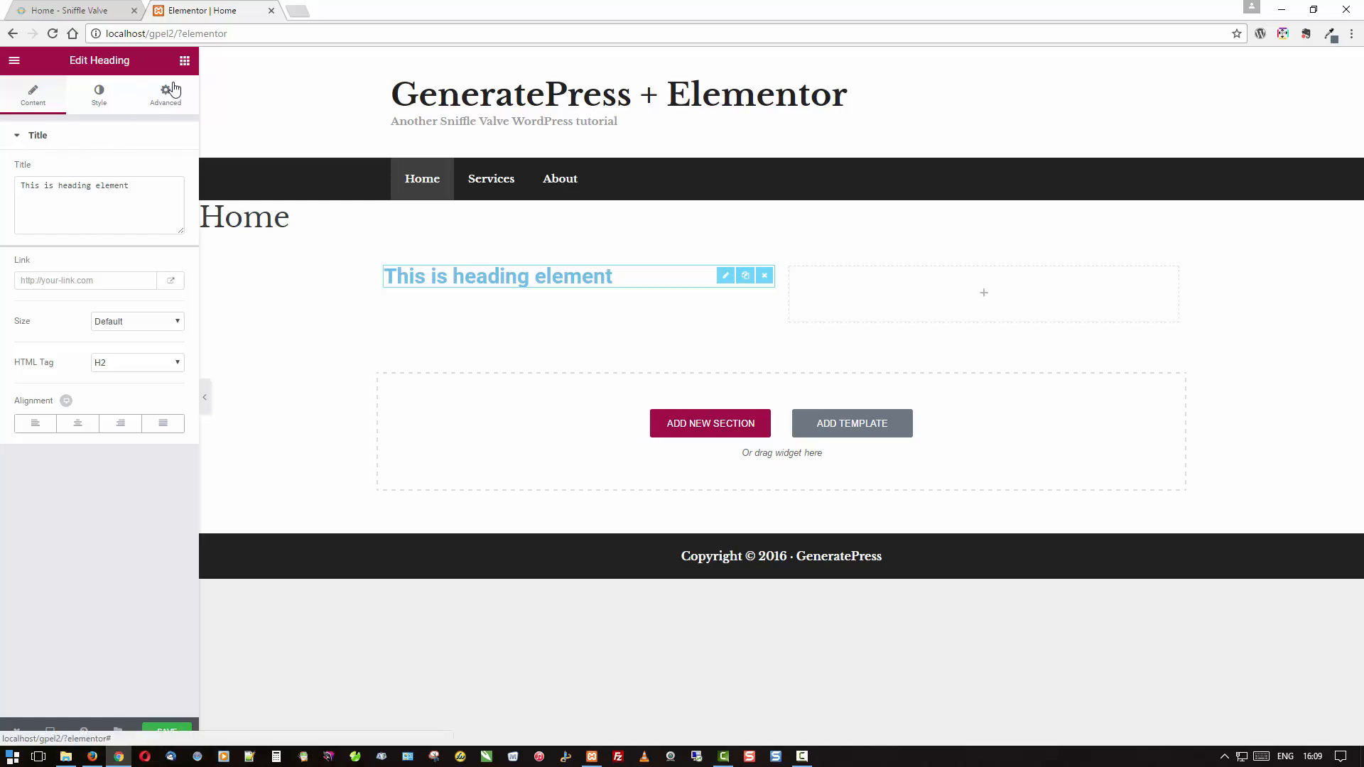
click(185, 60)
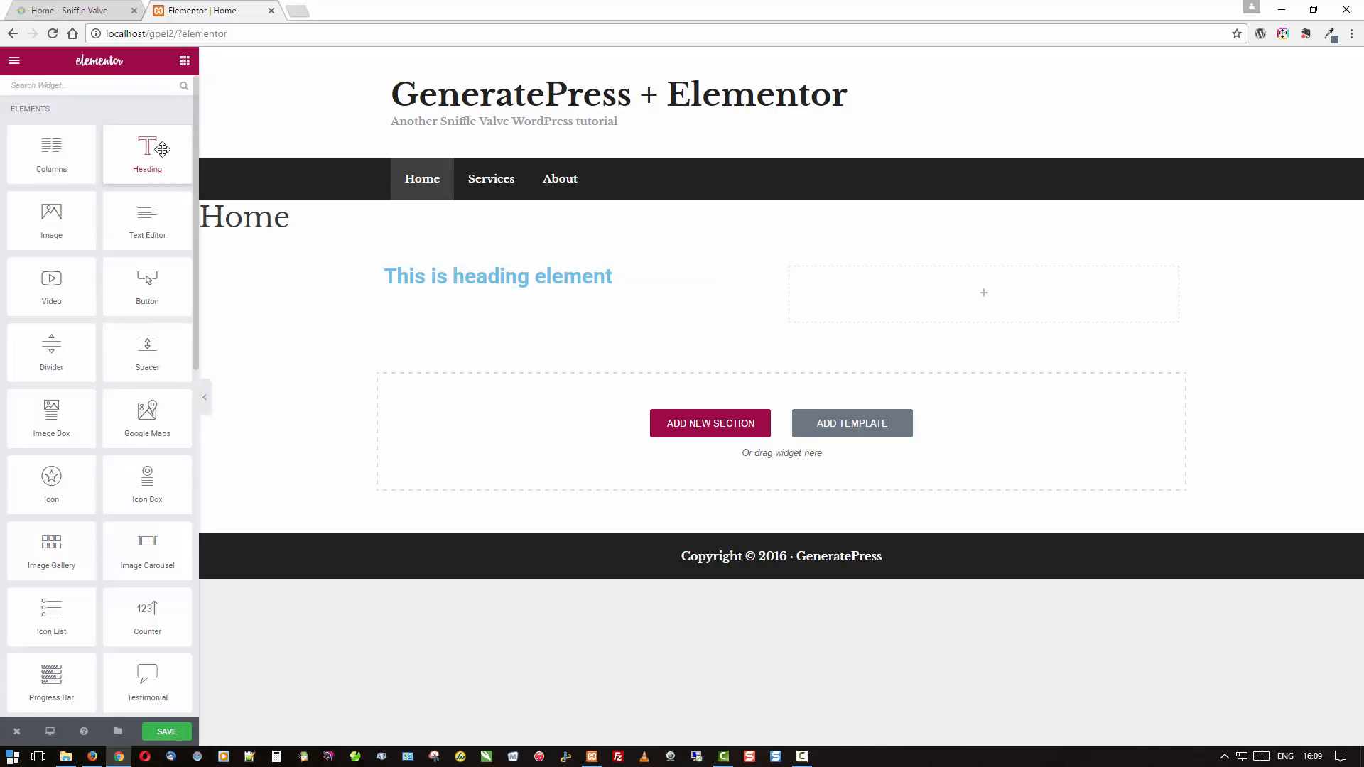
drag(149, 217, 938, 289)
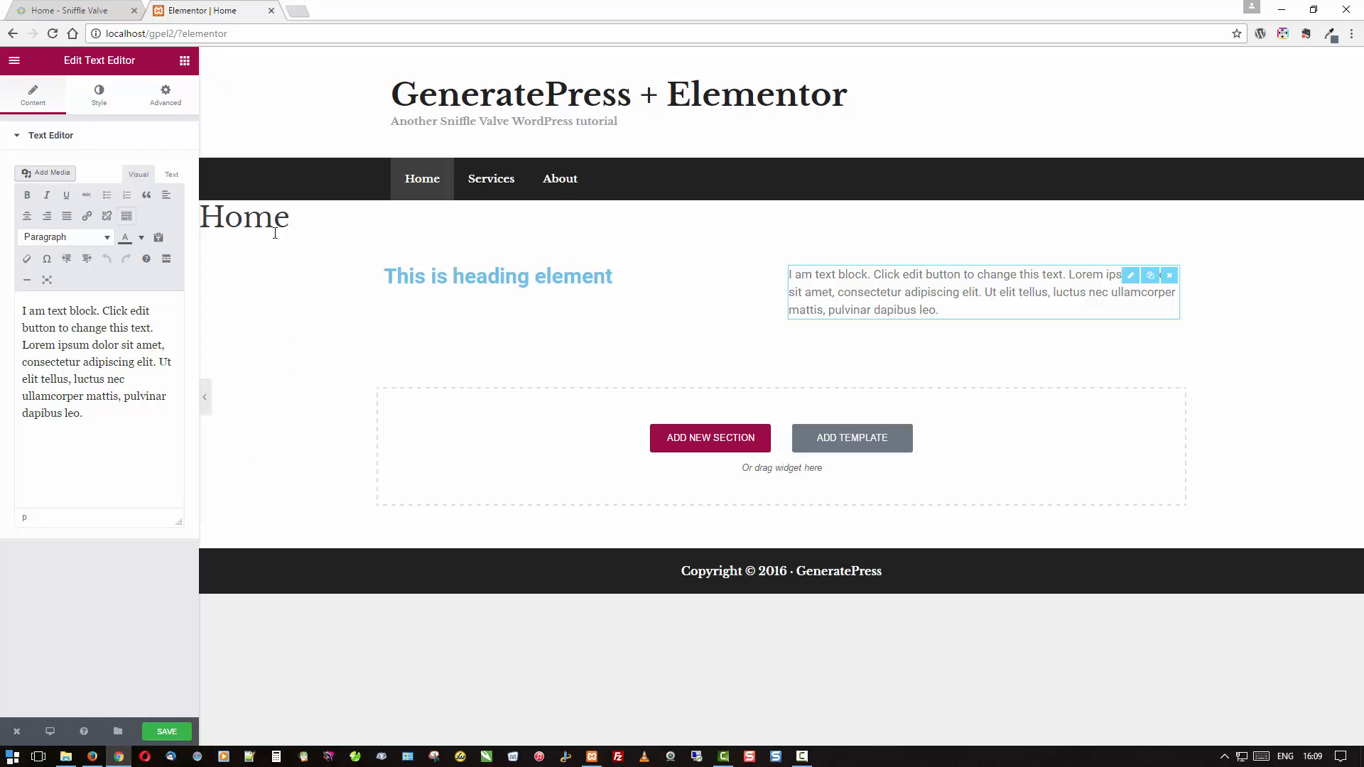
Preview the Home page without the editing panel, restore the panel and save the page.
click(206, 399)
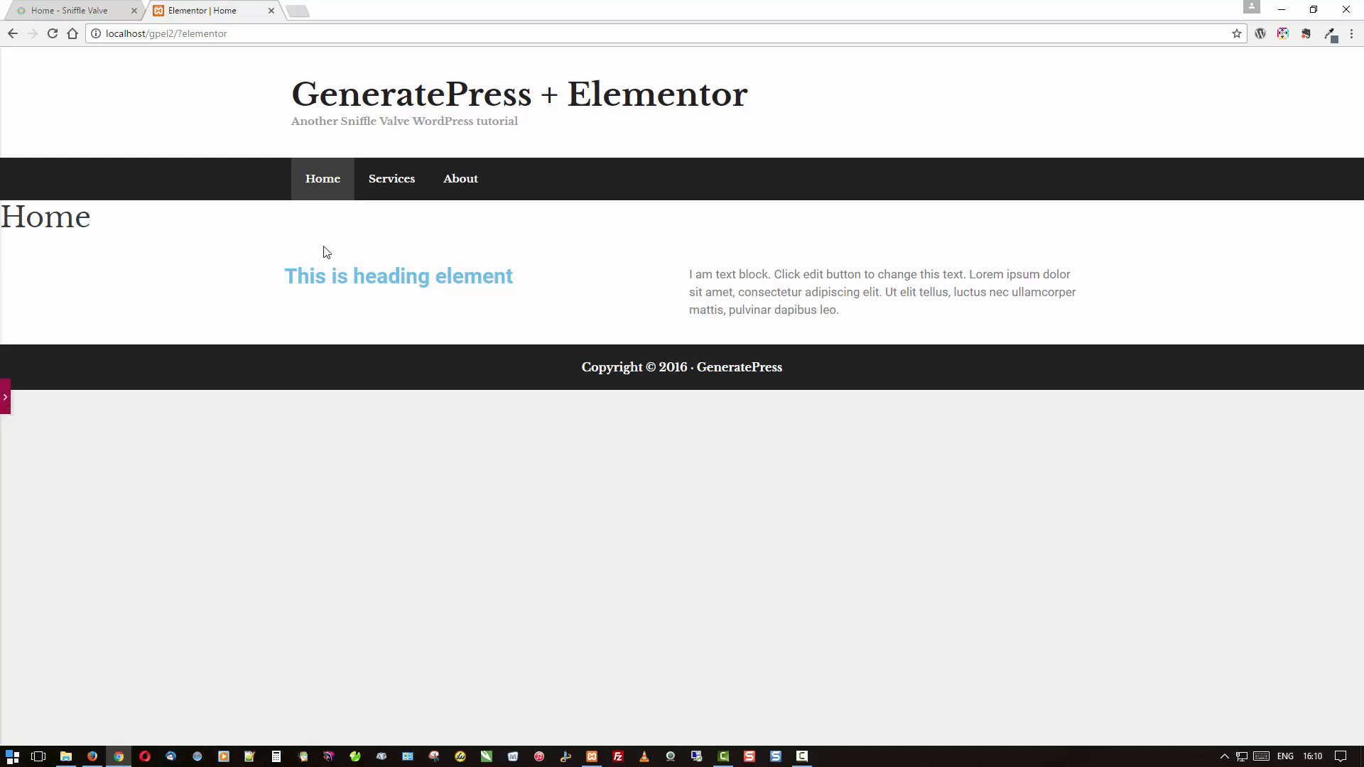
click(7, 396)
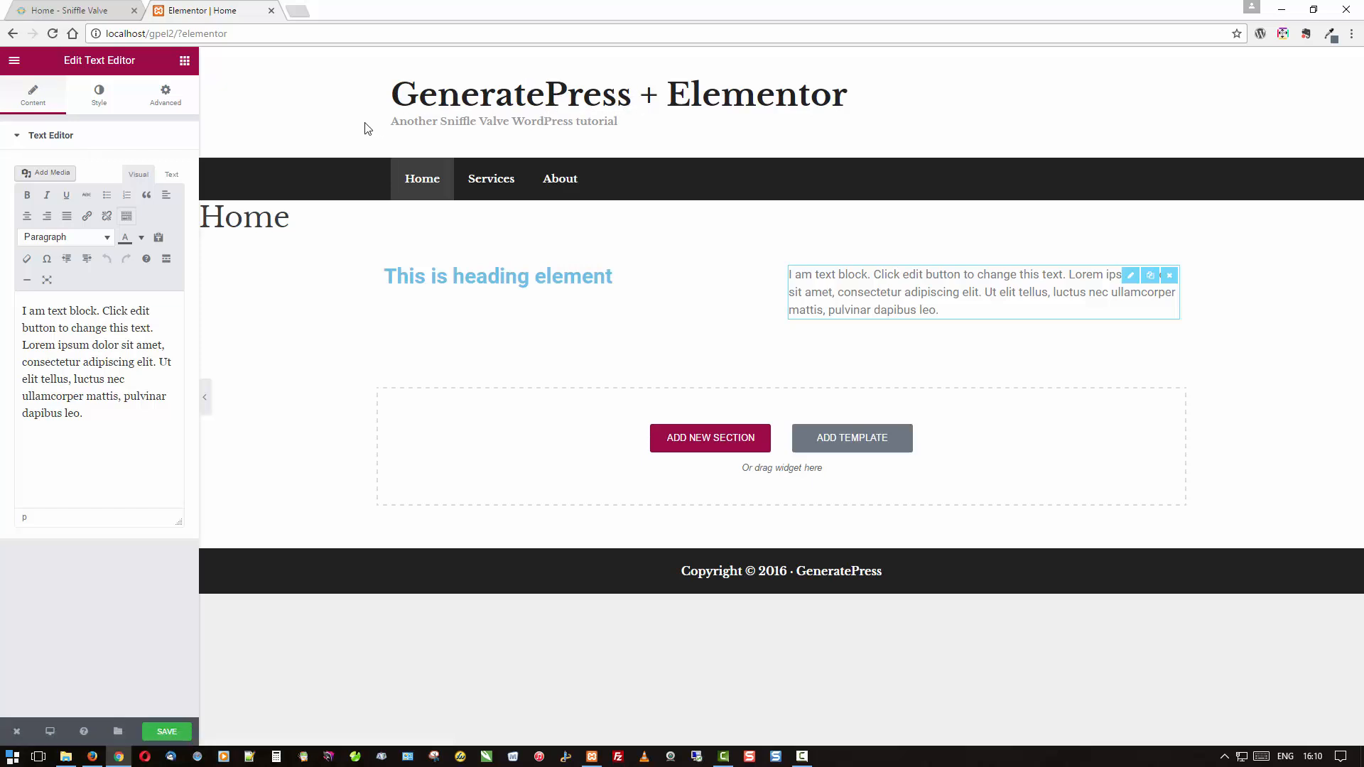
click(164, 730)
Return to the dashboard, disable color palettes and default fonts in the Elementor settings and save the changes.
mouse_move(17, 733)
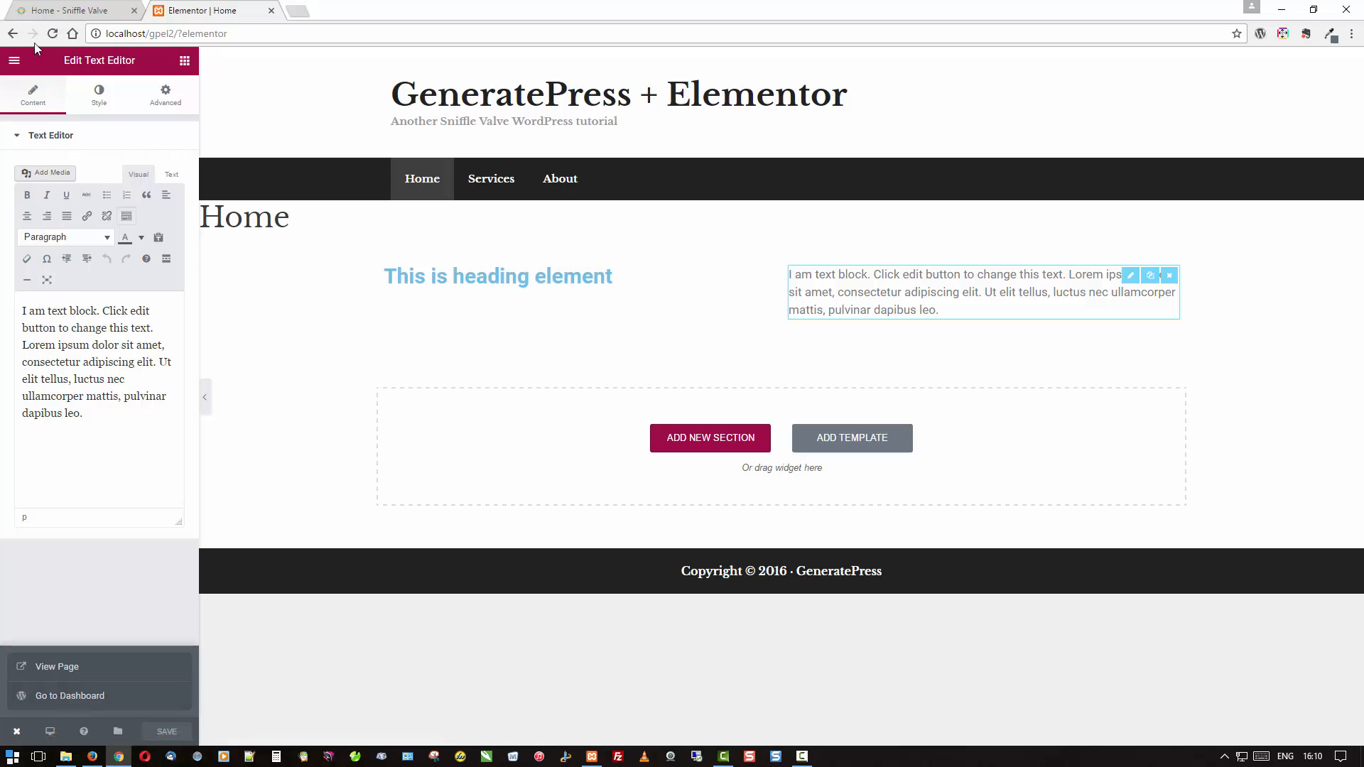
click(14, 62)
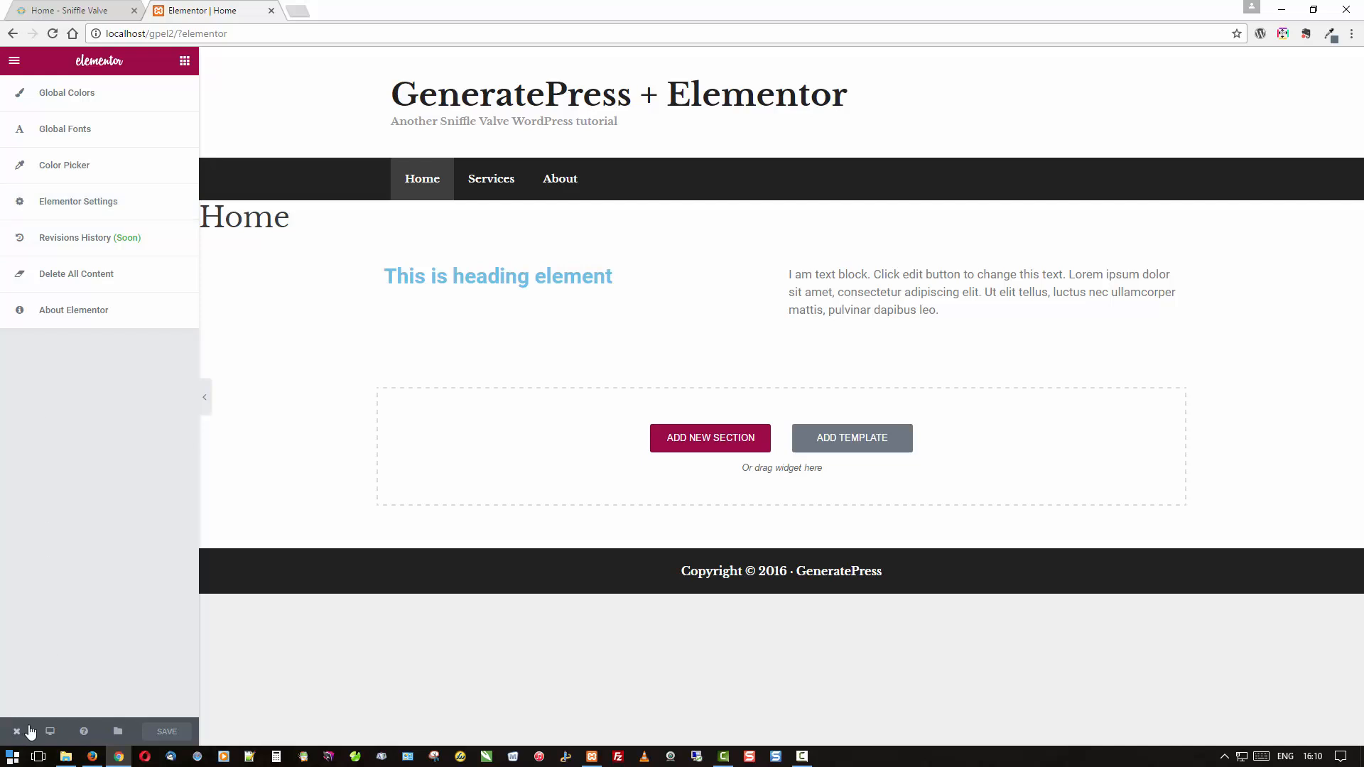
click(52, 706)
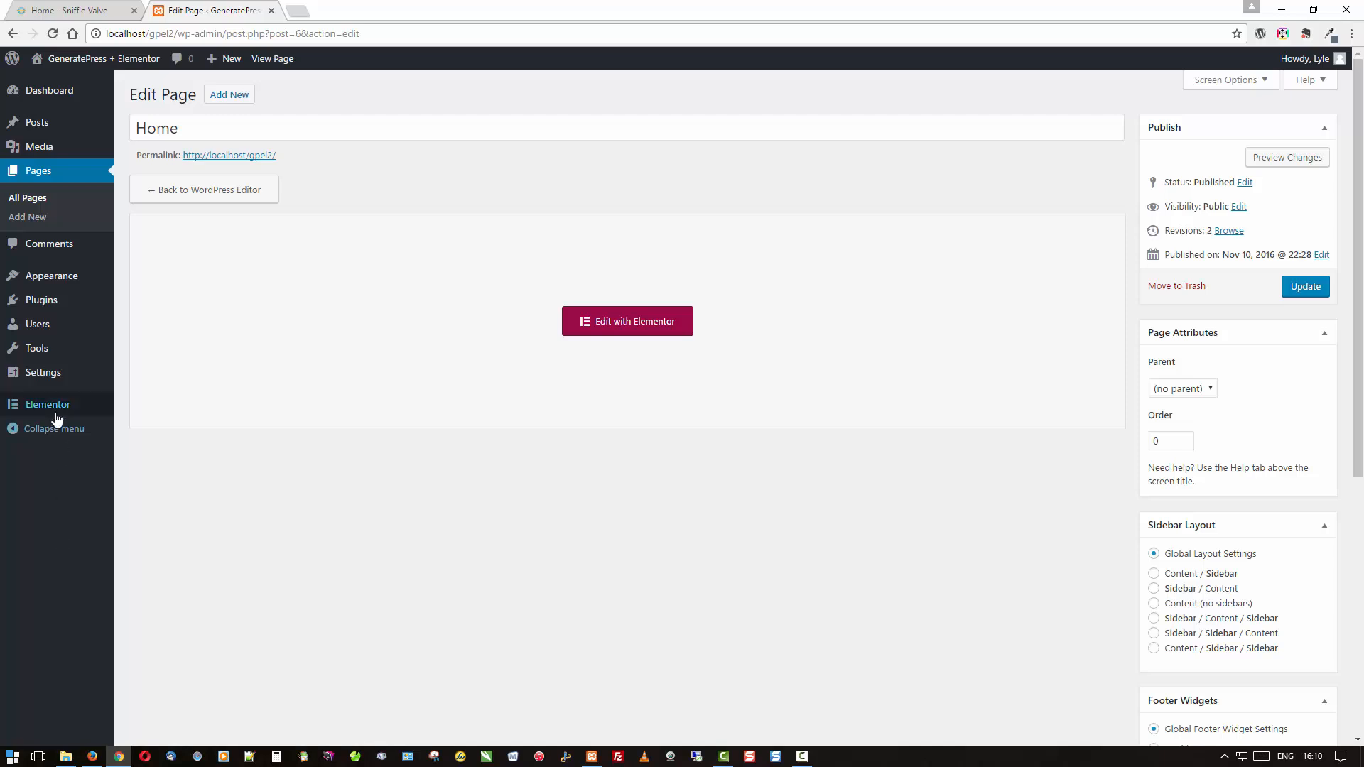
mouse_move(55, 405)
click(132, 406)
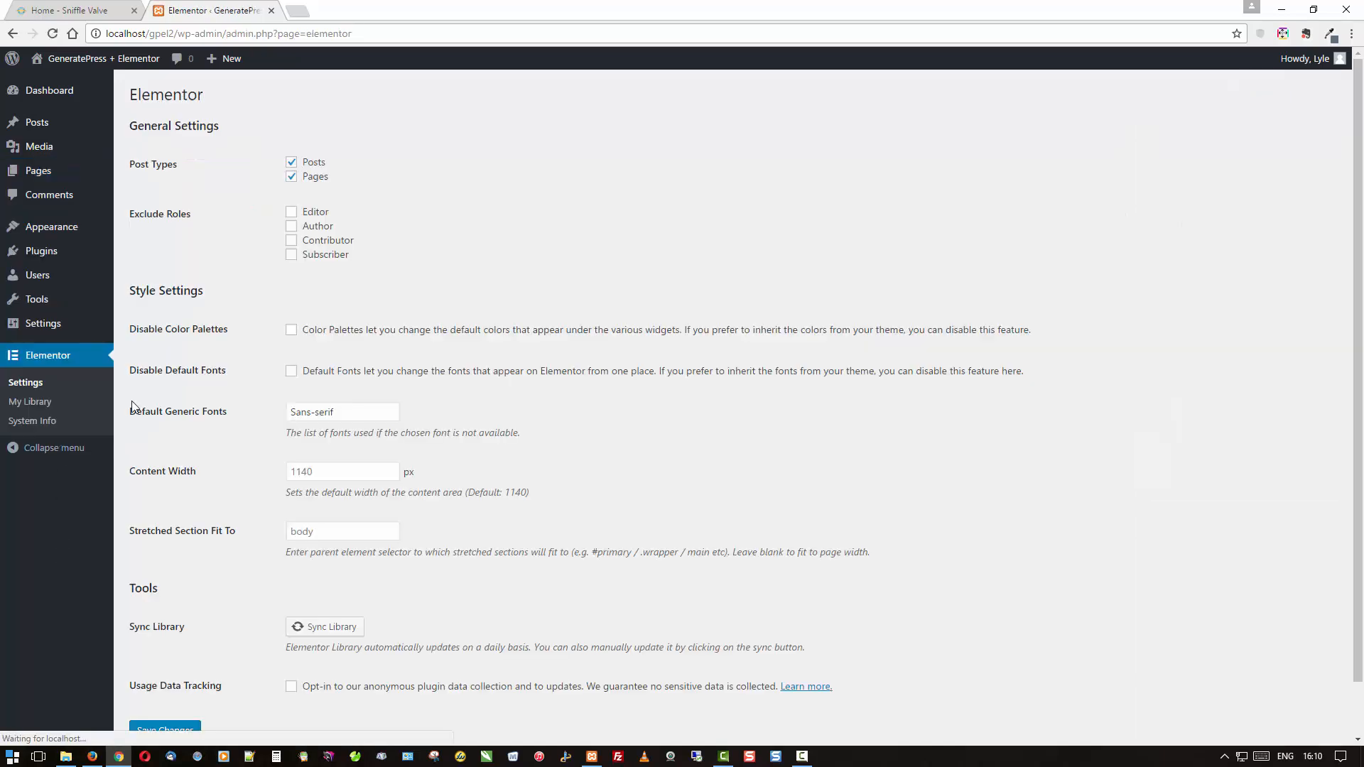
click(291, 330)
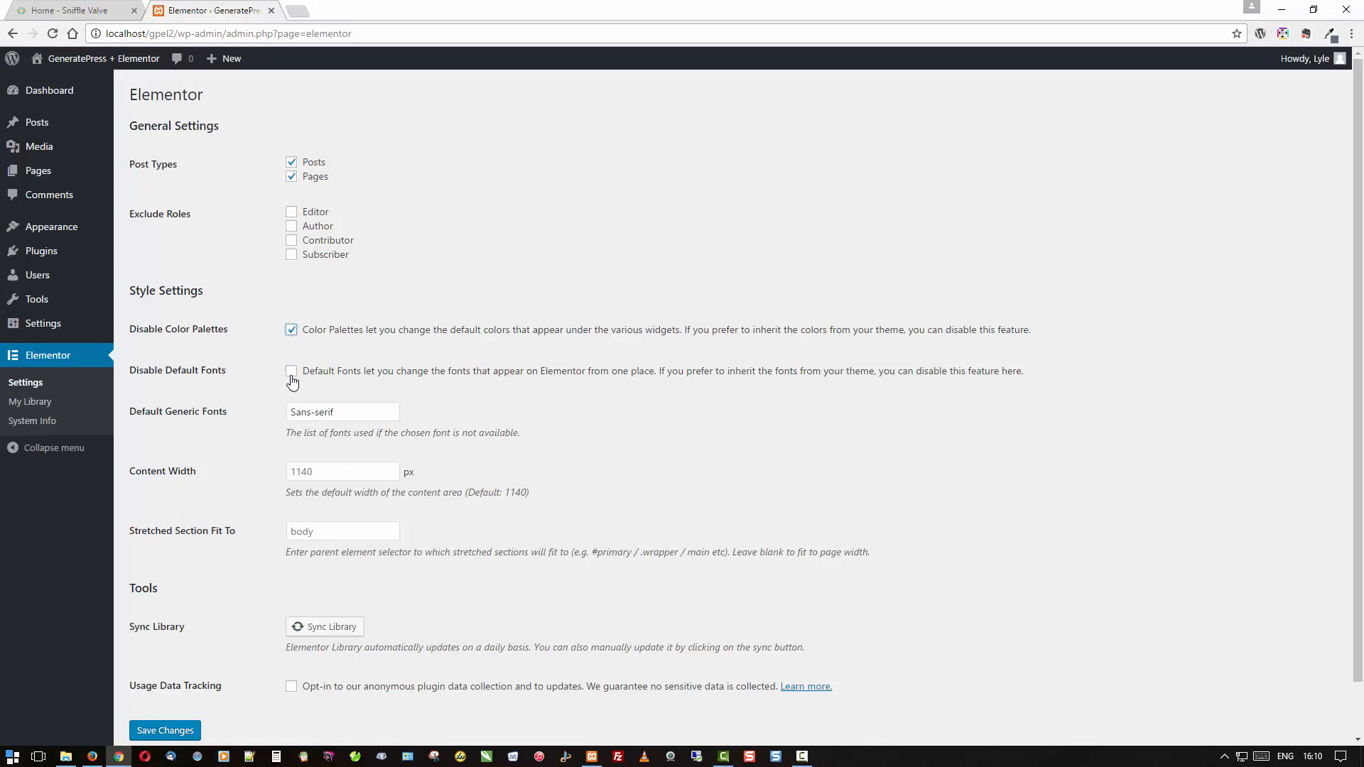
click(291, 372)
click(167, 732)
Reopen the Home front page with Elementor from the list of pages.
click(32, 169)
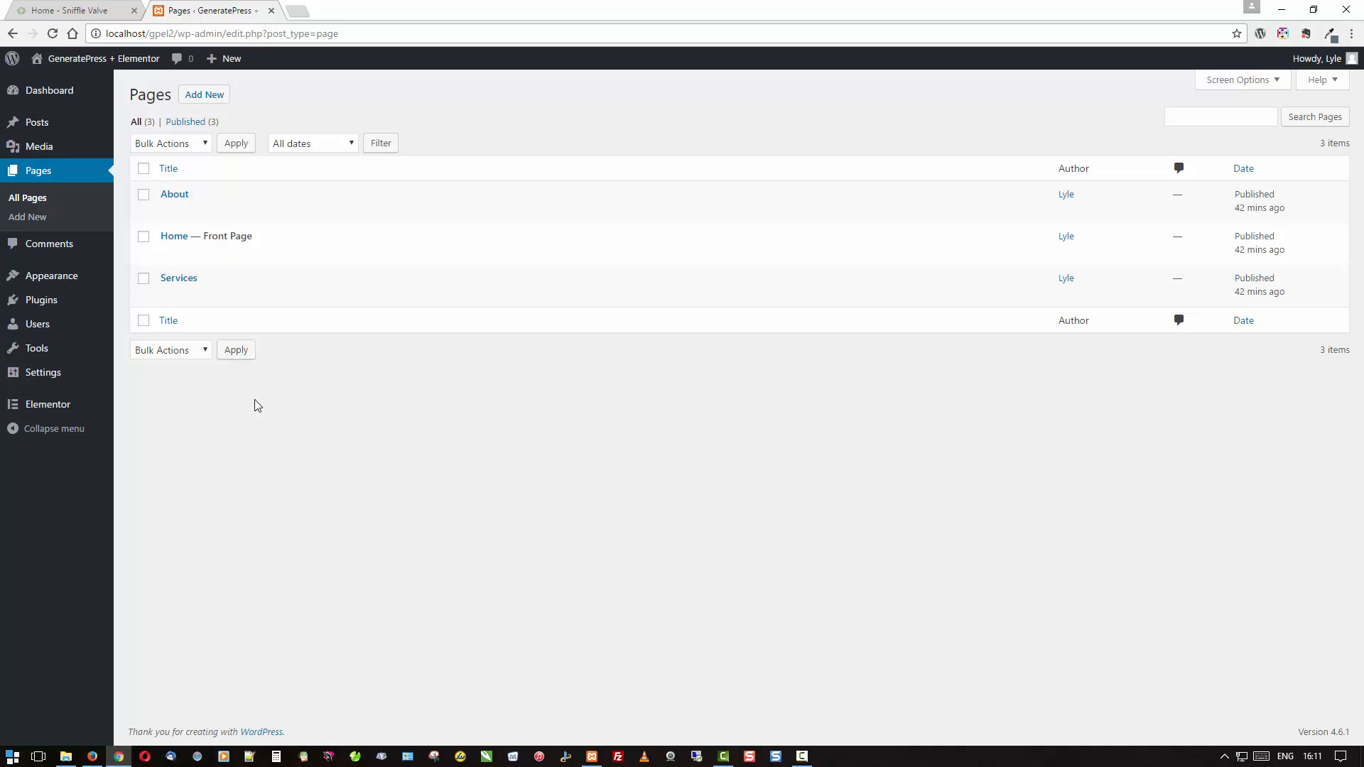
mouse_move(232, 250)
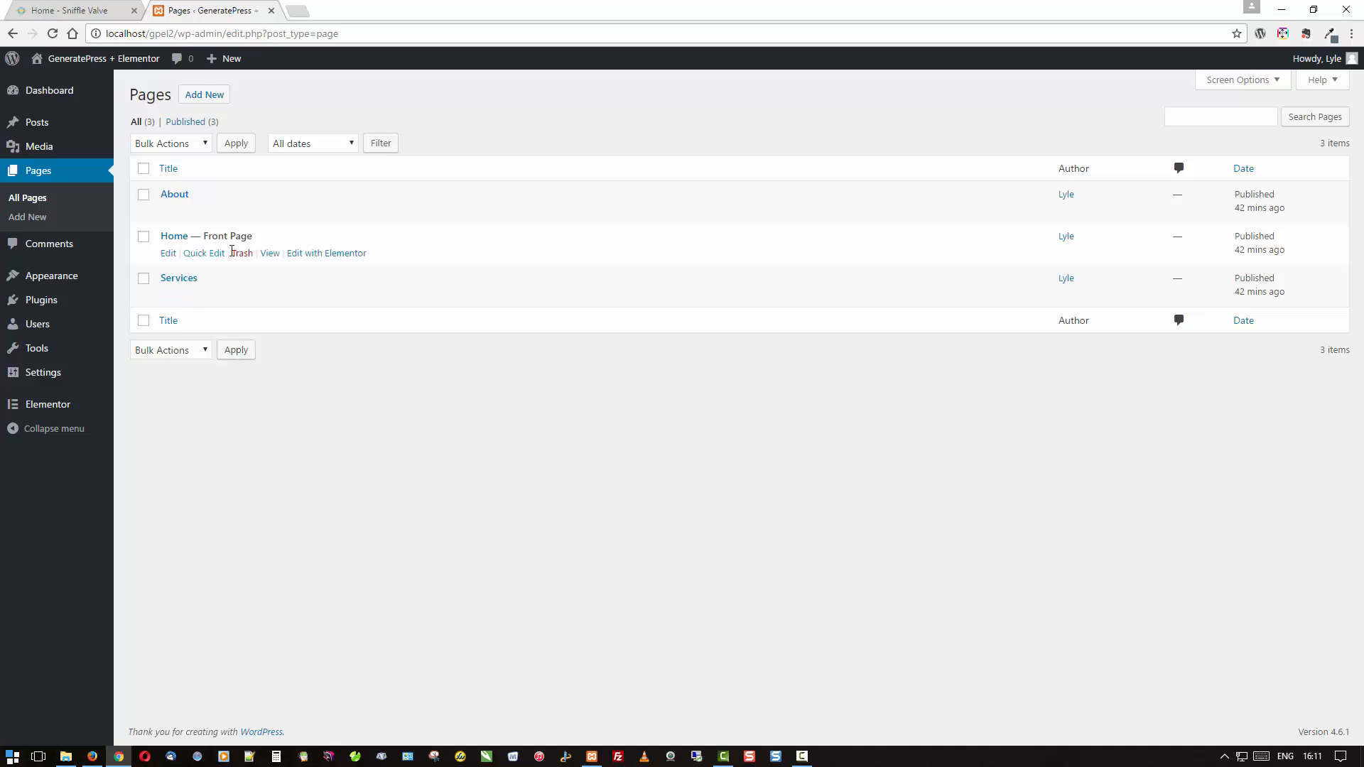
click(354, 254)
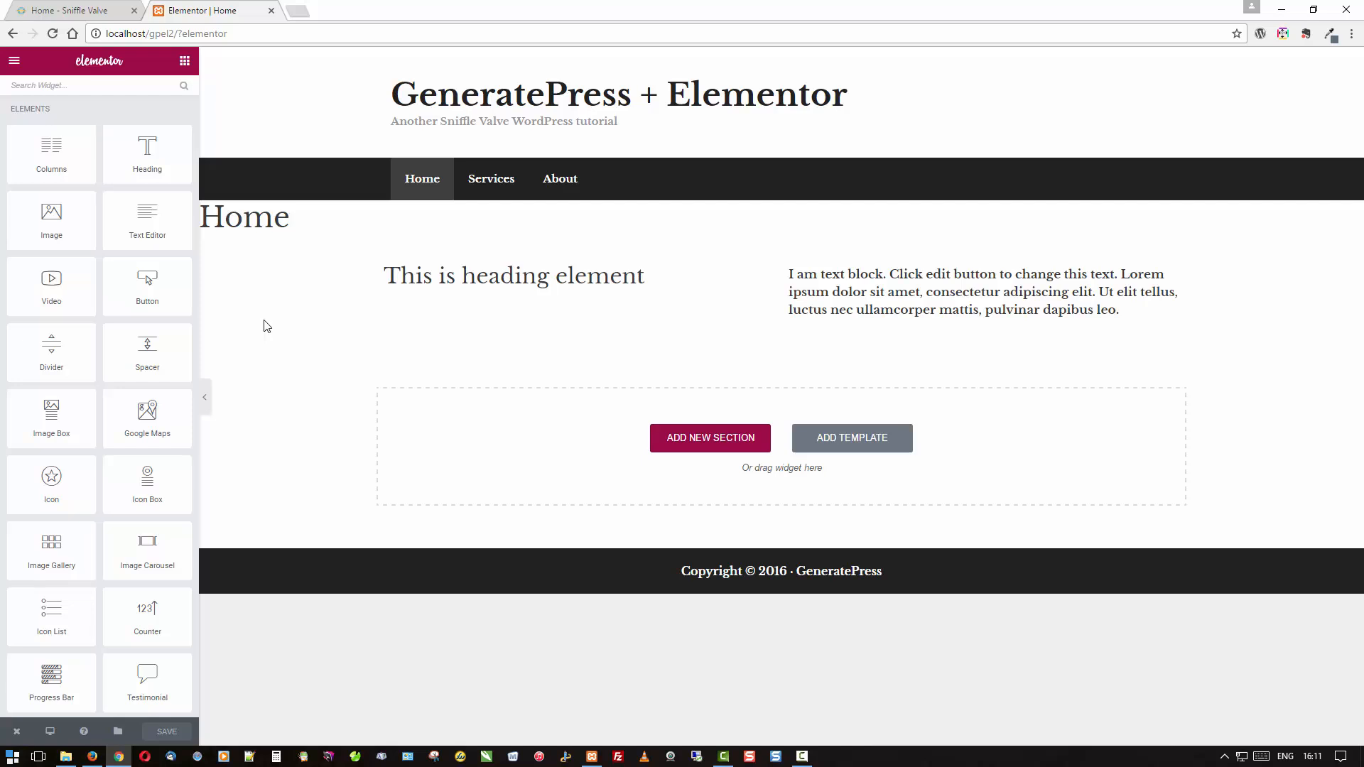
Set the light blue third swatch of Elementor's Color Picker palette to #0080c0.
click(14, 62)
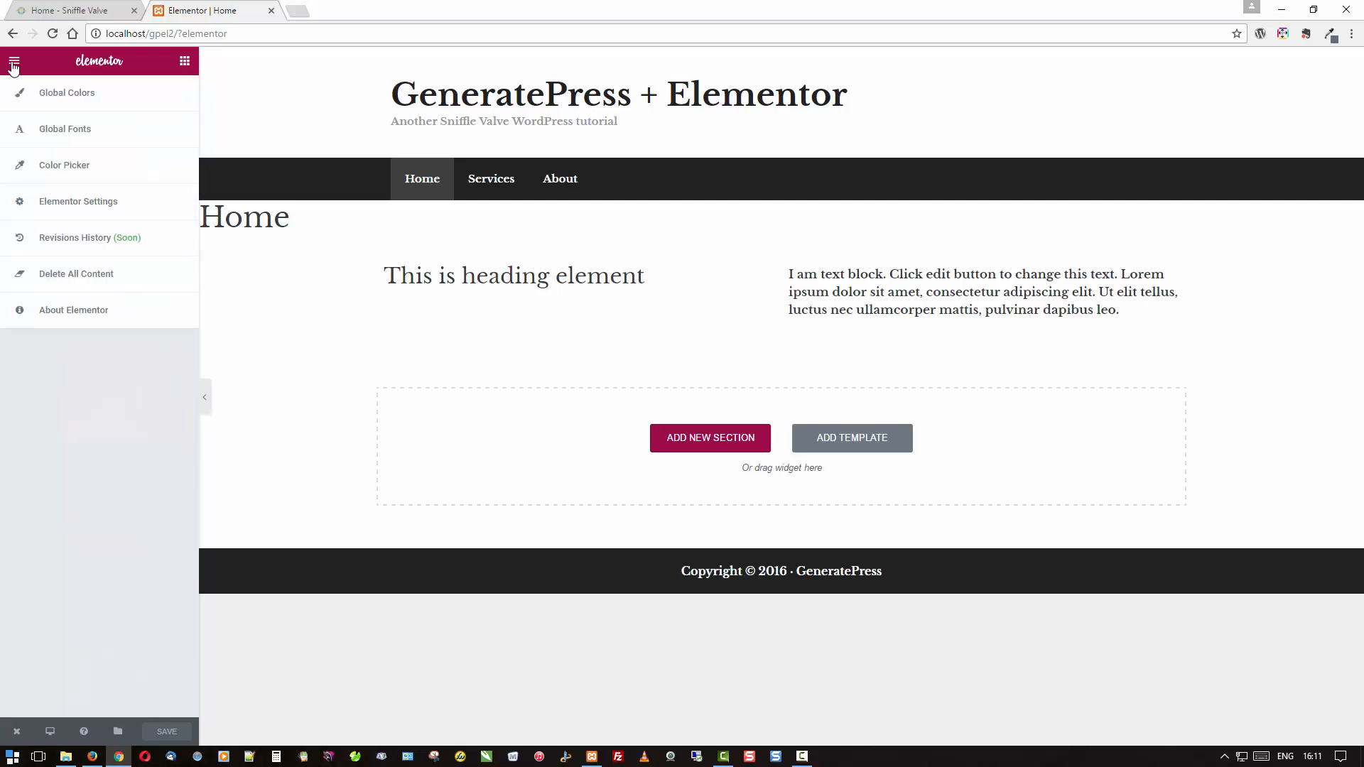
click(43, 164)
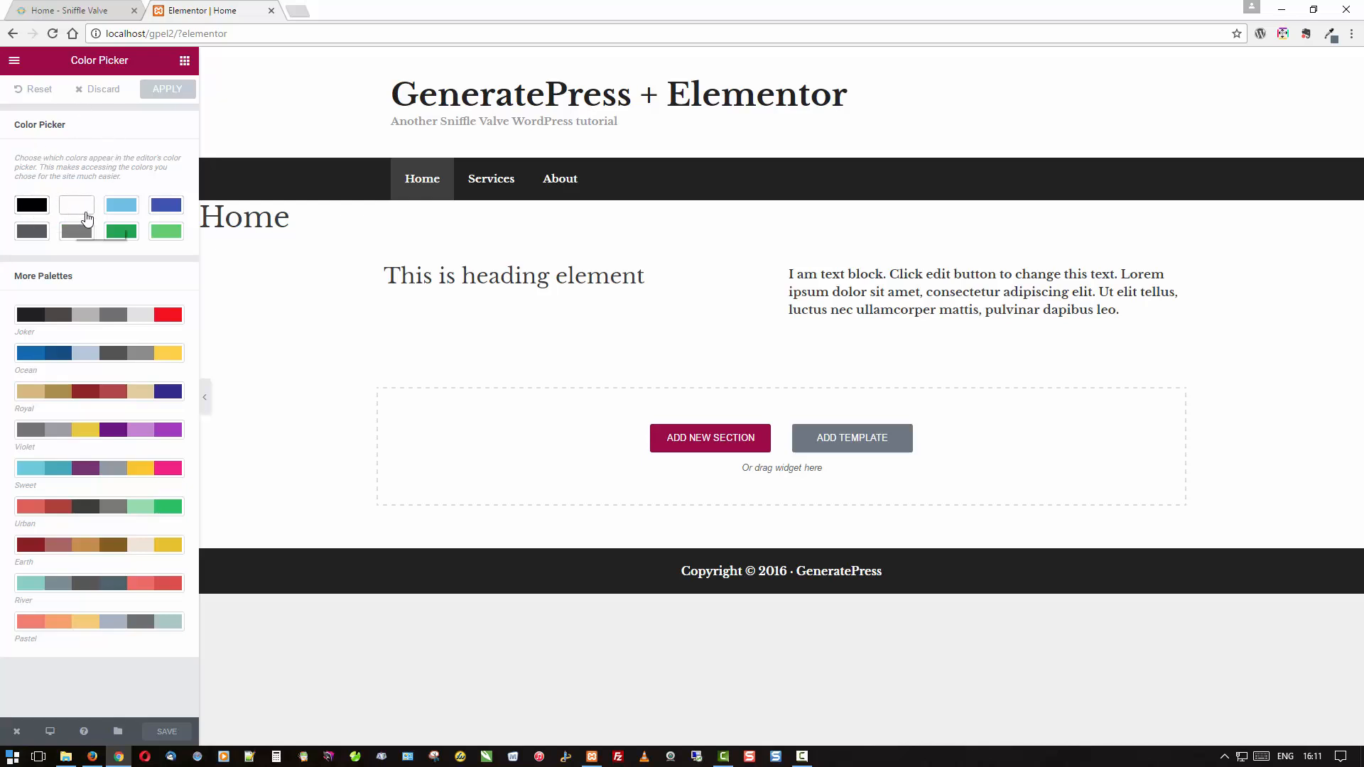
click(125, 213)
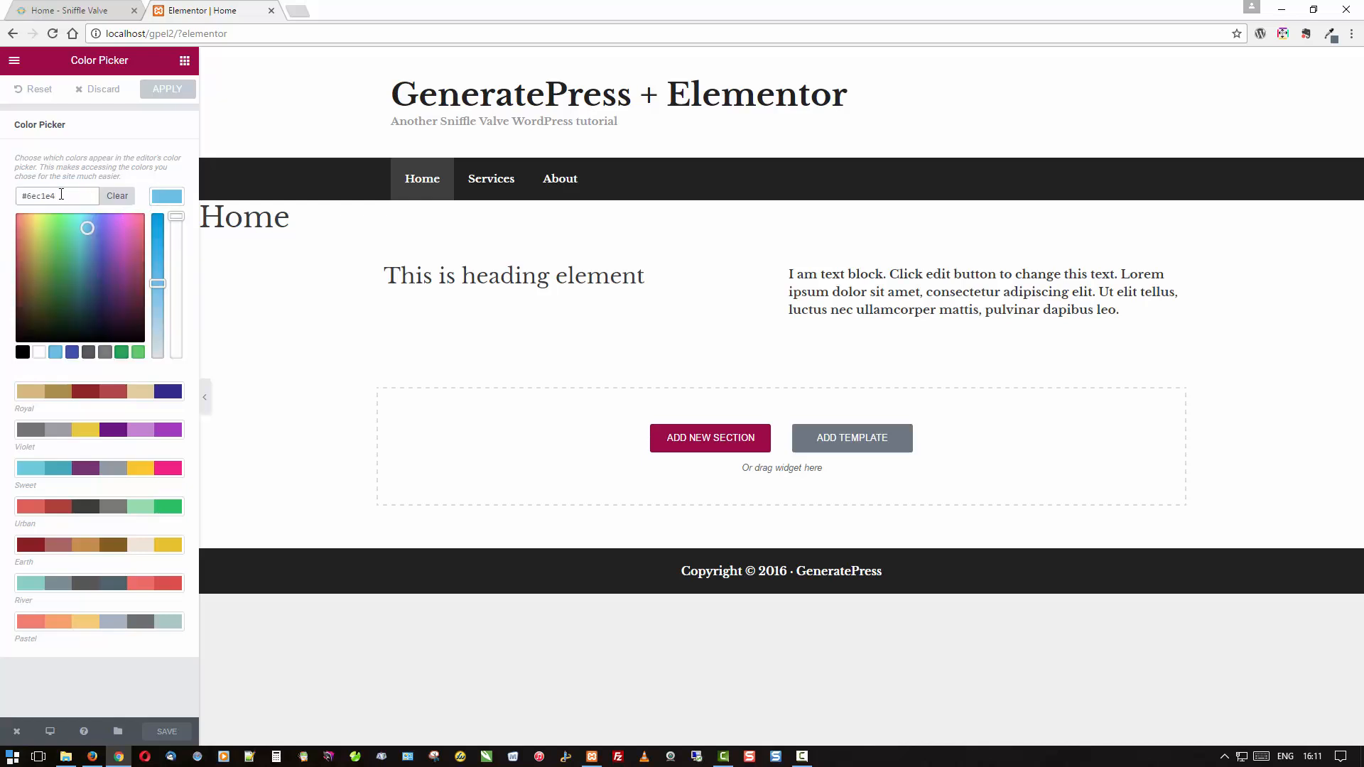
drag(56, 196, 29, 207)
text(0000880c)
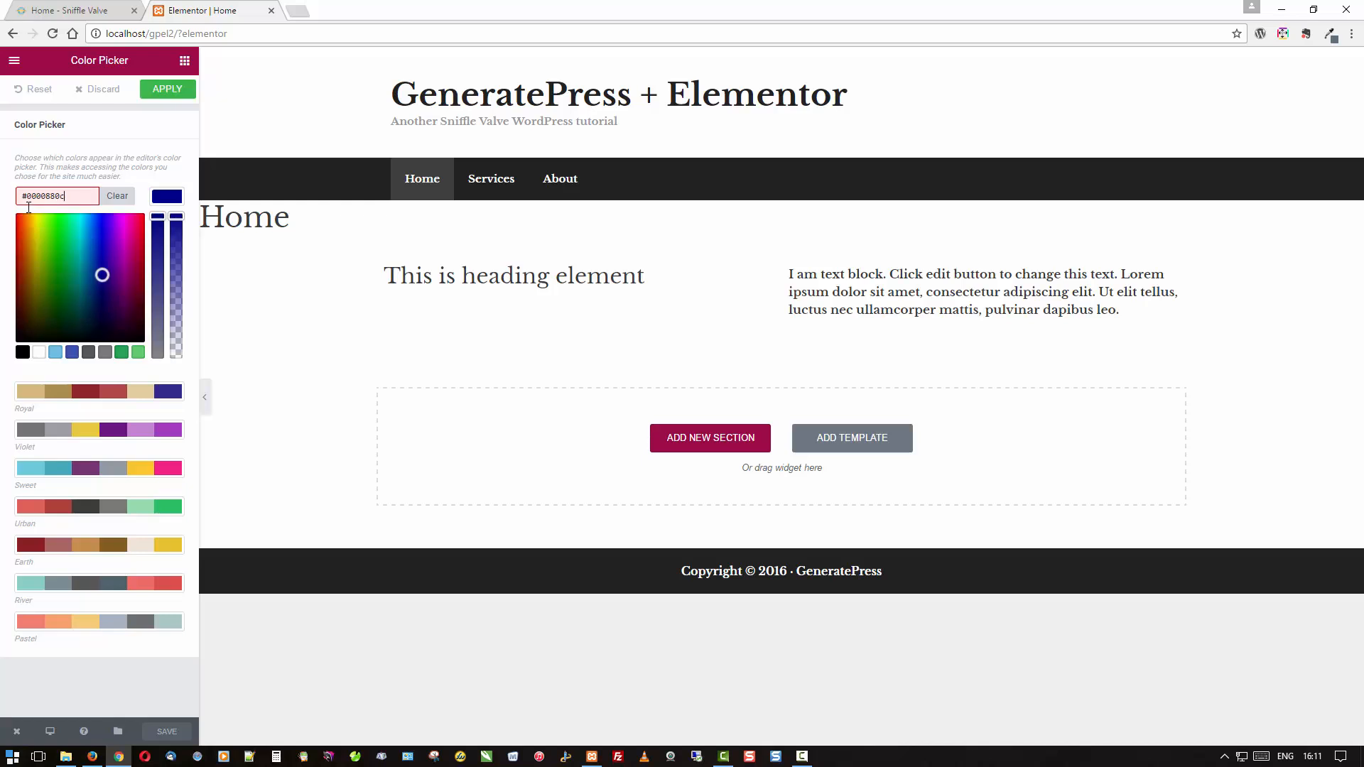
key(BackSpace)
key(BackSpace)
key(BackSpace)
key(BackSpace)
key(BackSpace)
key(BackSpace)
key(BackSpace)
key(BackSpace)
text(#0080c0)
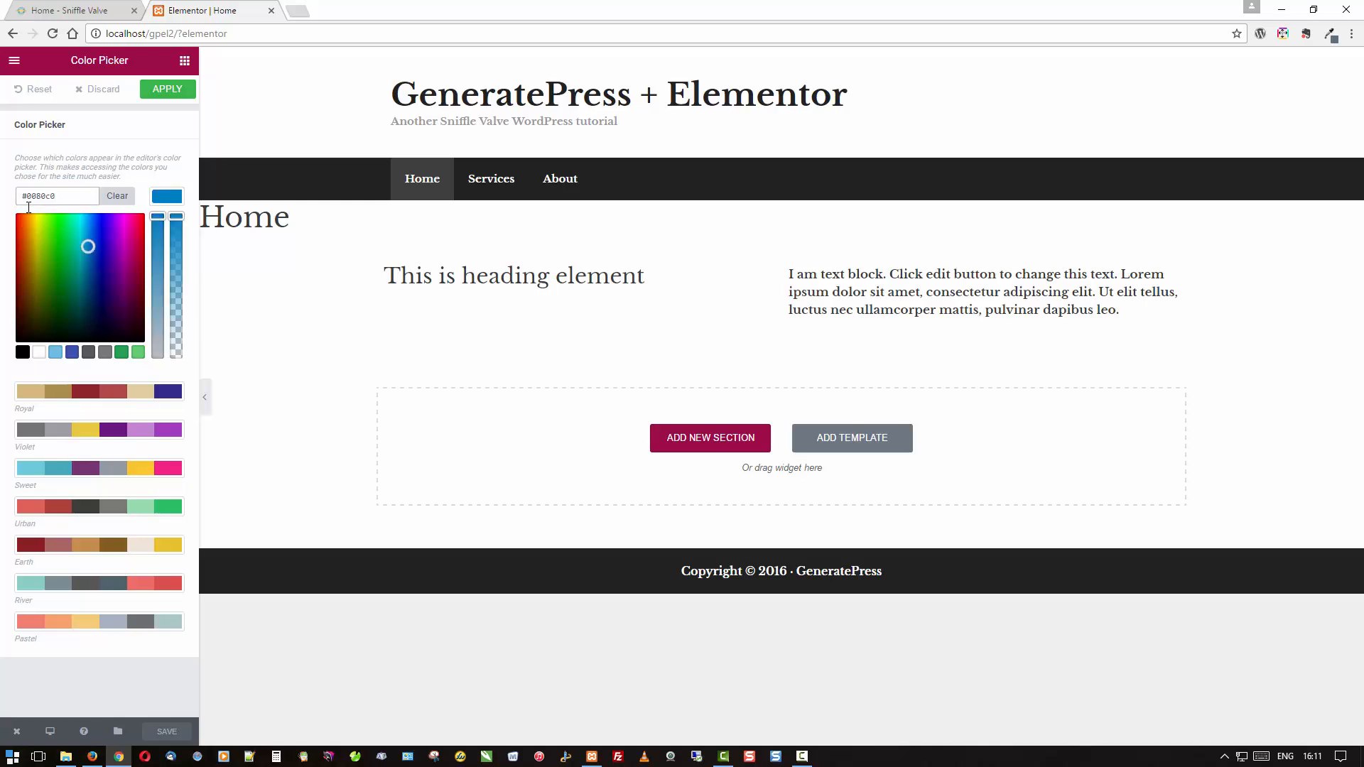
click(152, 176)
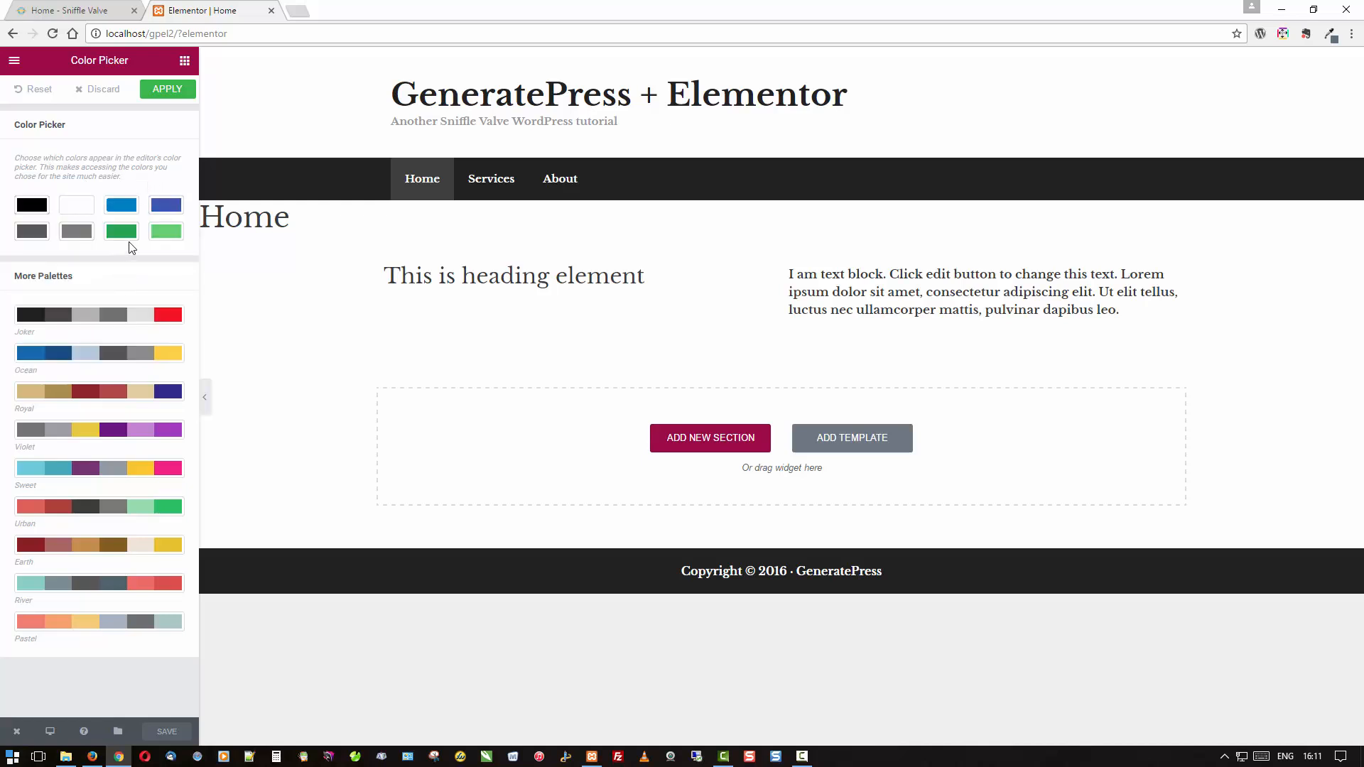
Set the fourth swatch of the Color Picker palette to #f2b230.
click(164, 206)
drag(57, 196, 20, 196)
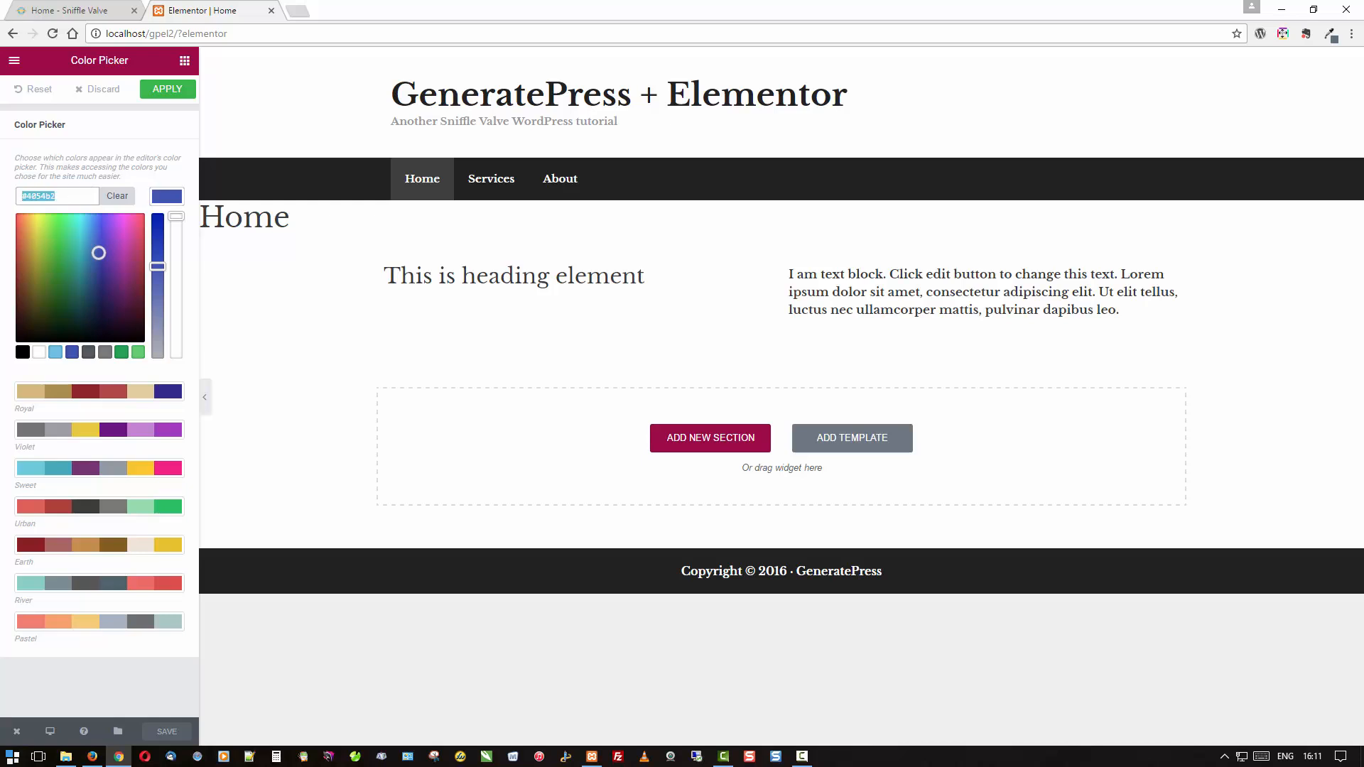
key(BackSpace)
text(f2b230)
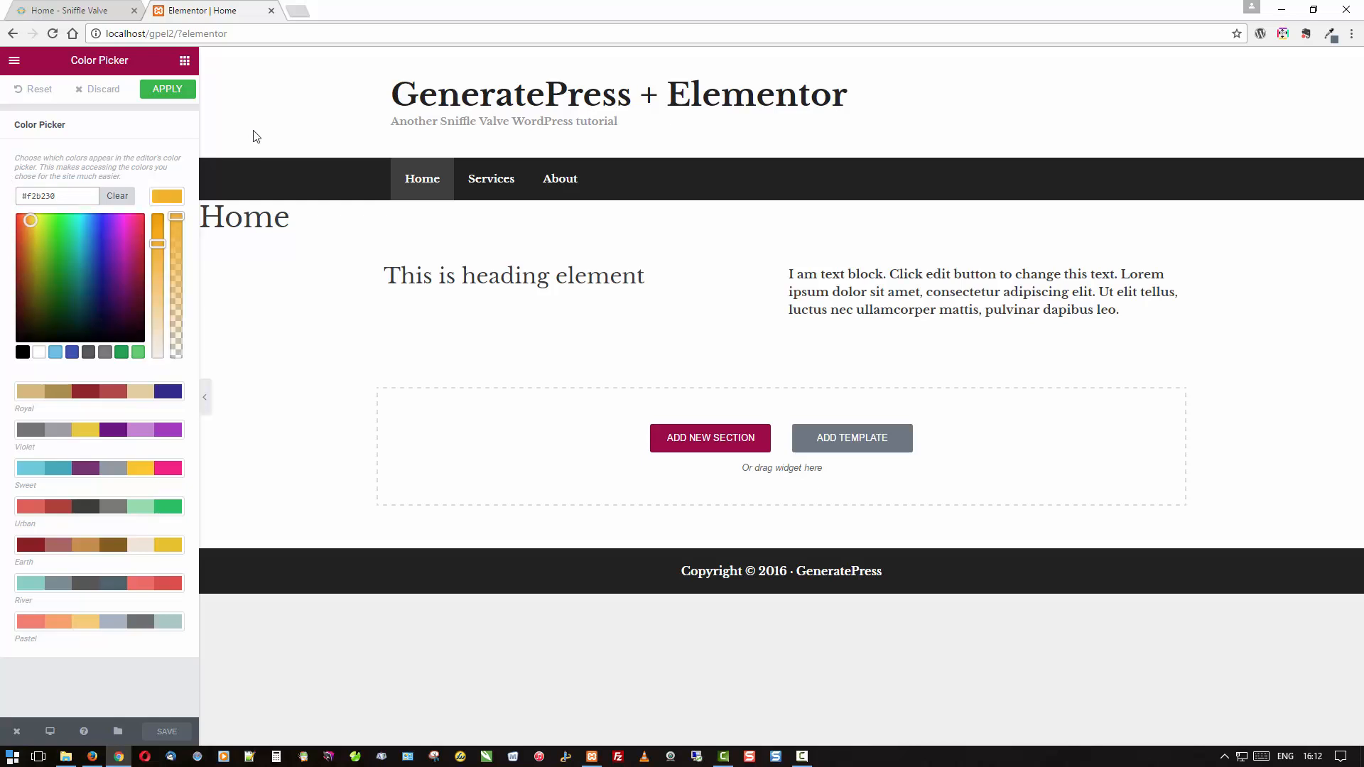
click(186, 174)
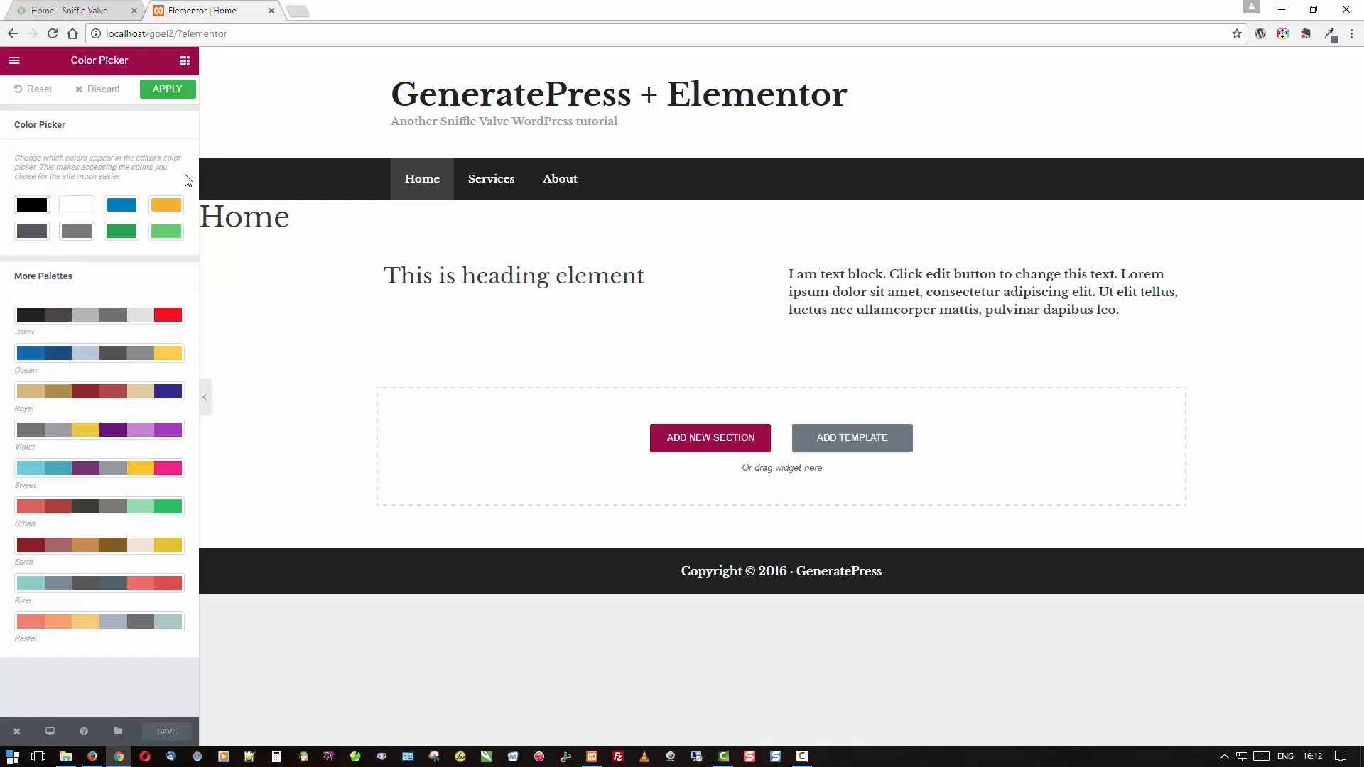
Set the black first swatch of the Color Picker palette to 222222 and apply the palette changes.
click(34, 208)
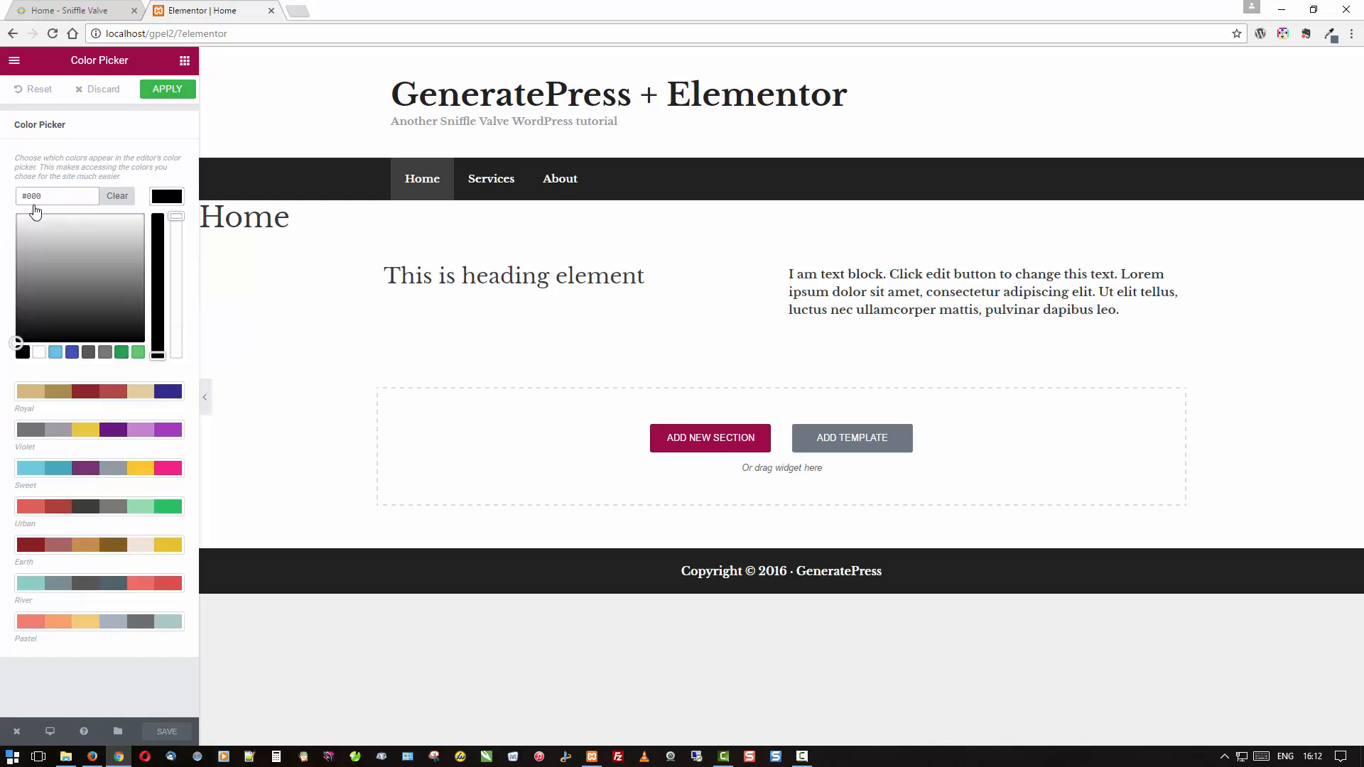
drag(44, 196, 11, 198)
text(222)
text(222)
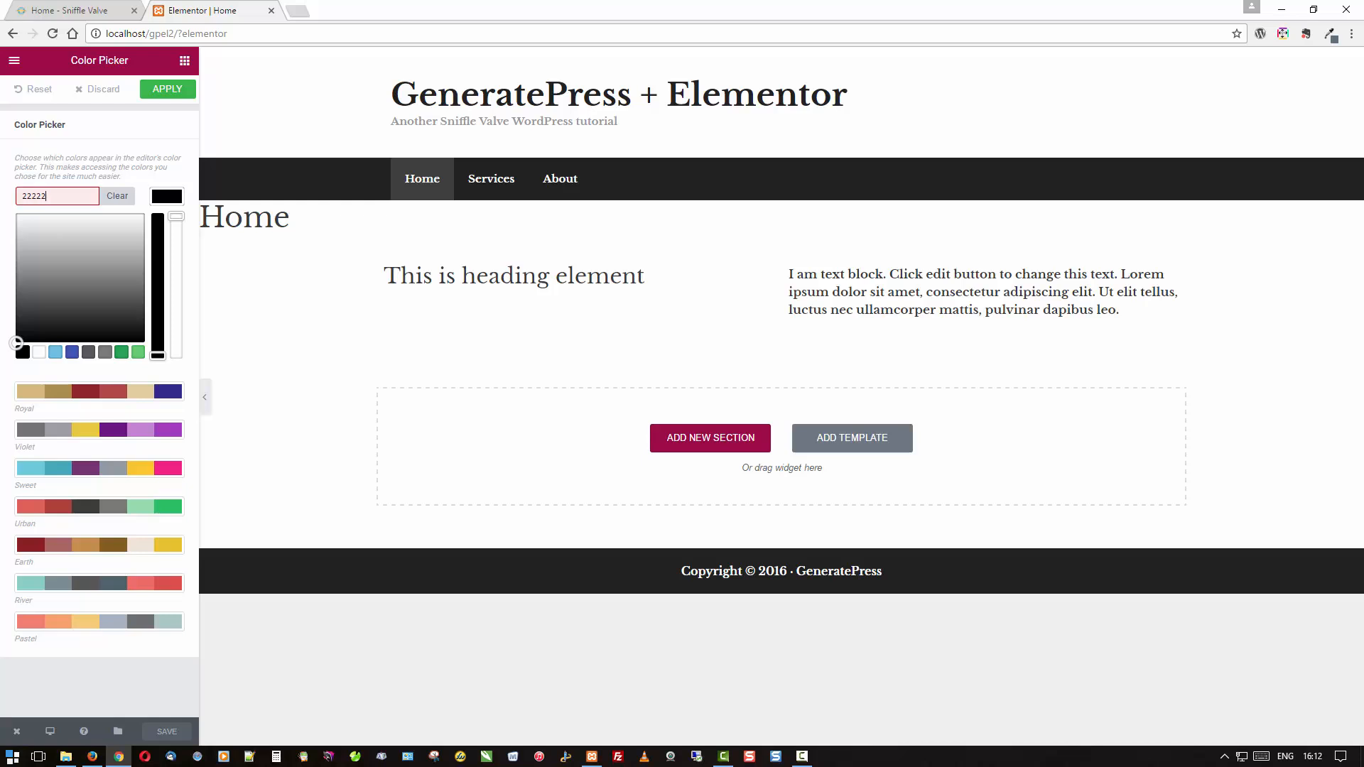
click(154, 156)
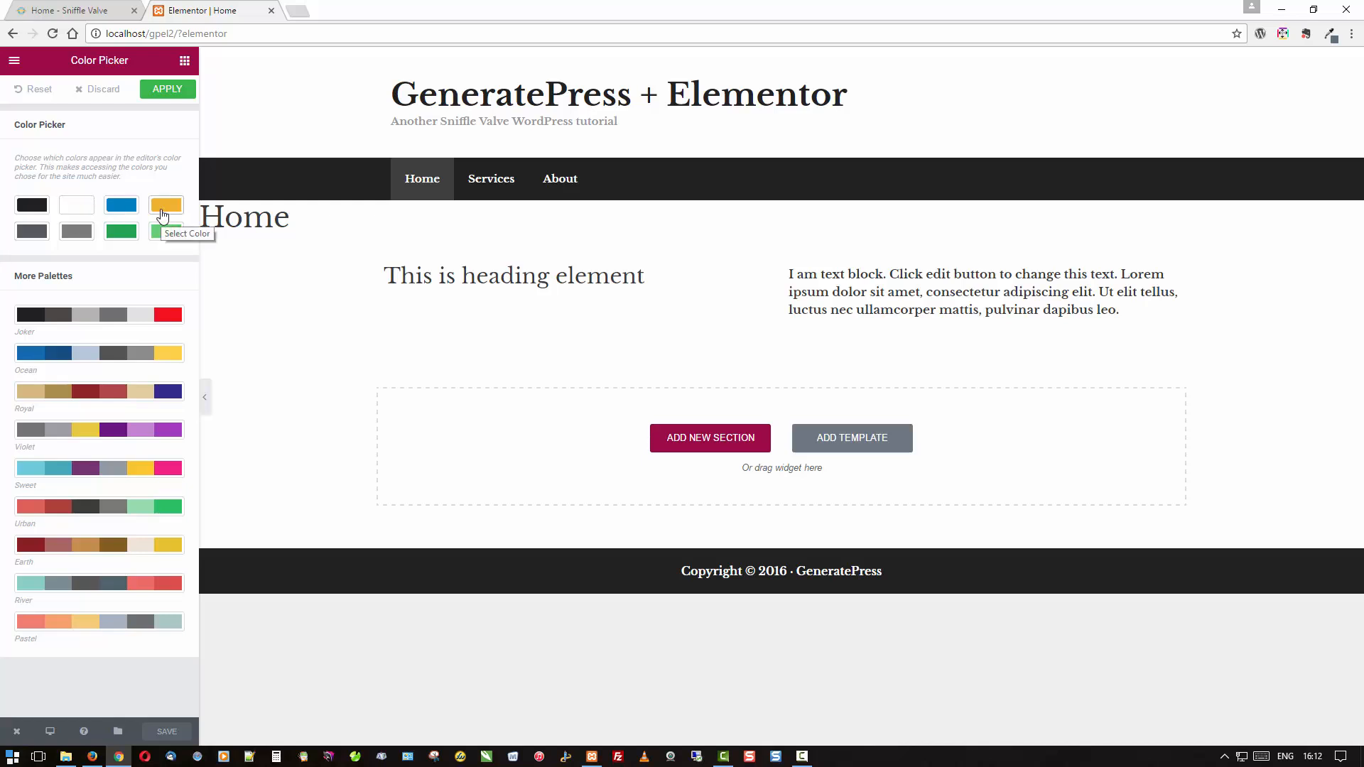
click(164, 90)
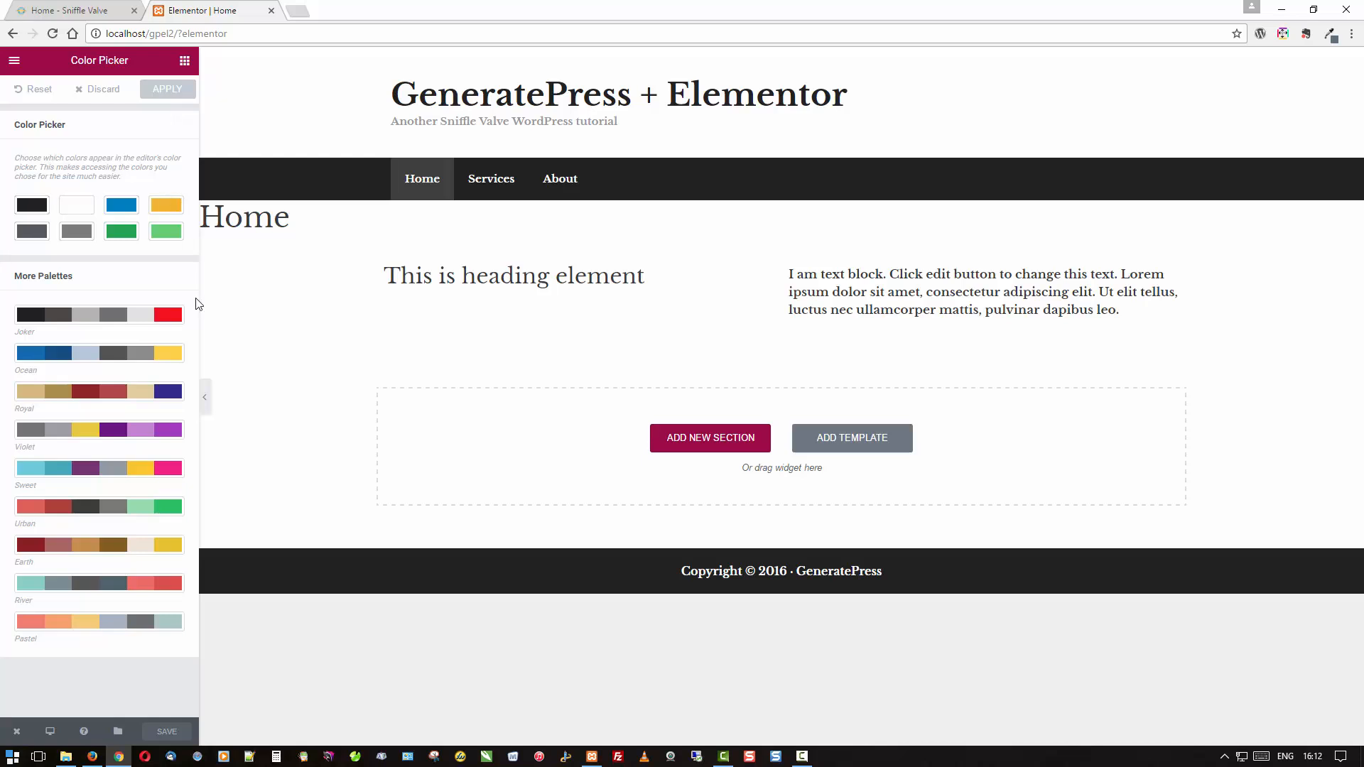
Set the text color of the "This is heading element" heading to the palette's blue #0080c0.
click(455, 275)
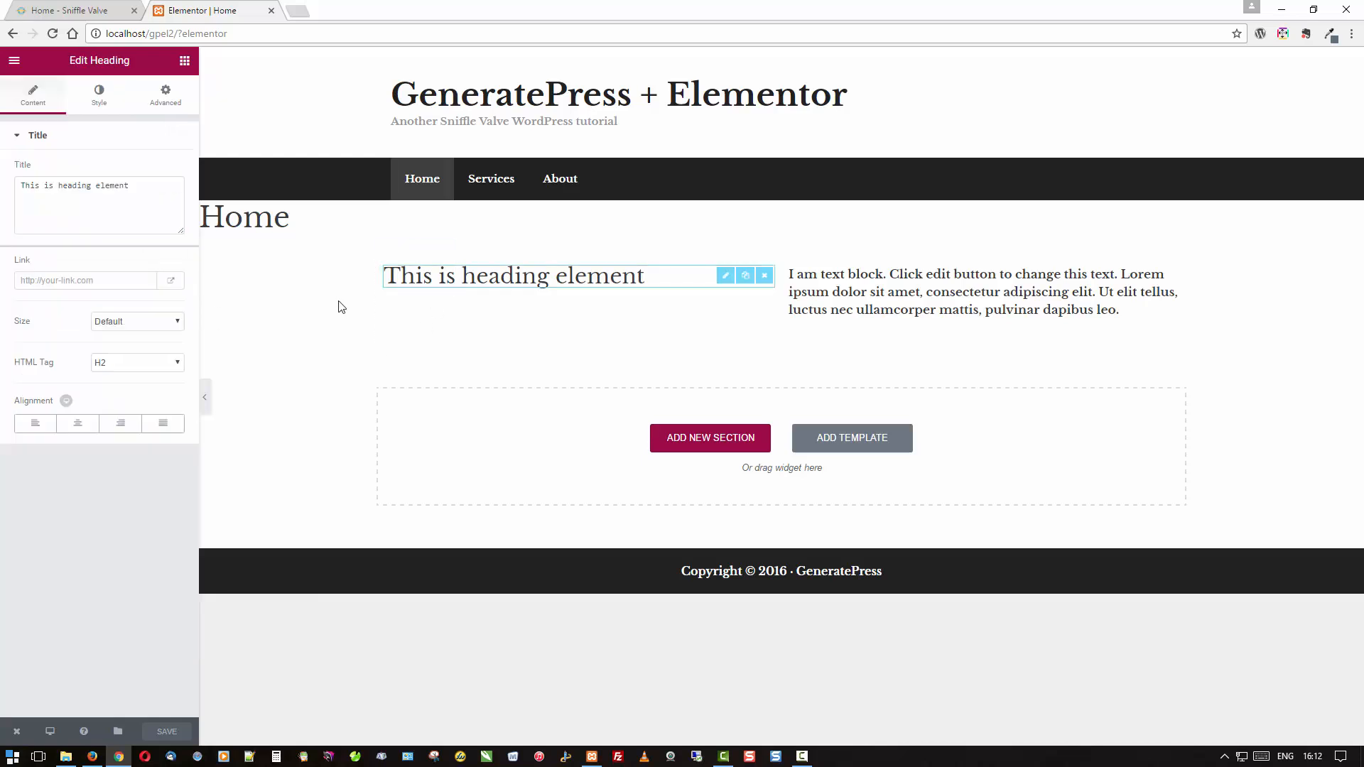
click(100, 98)
click(166, 170)
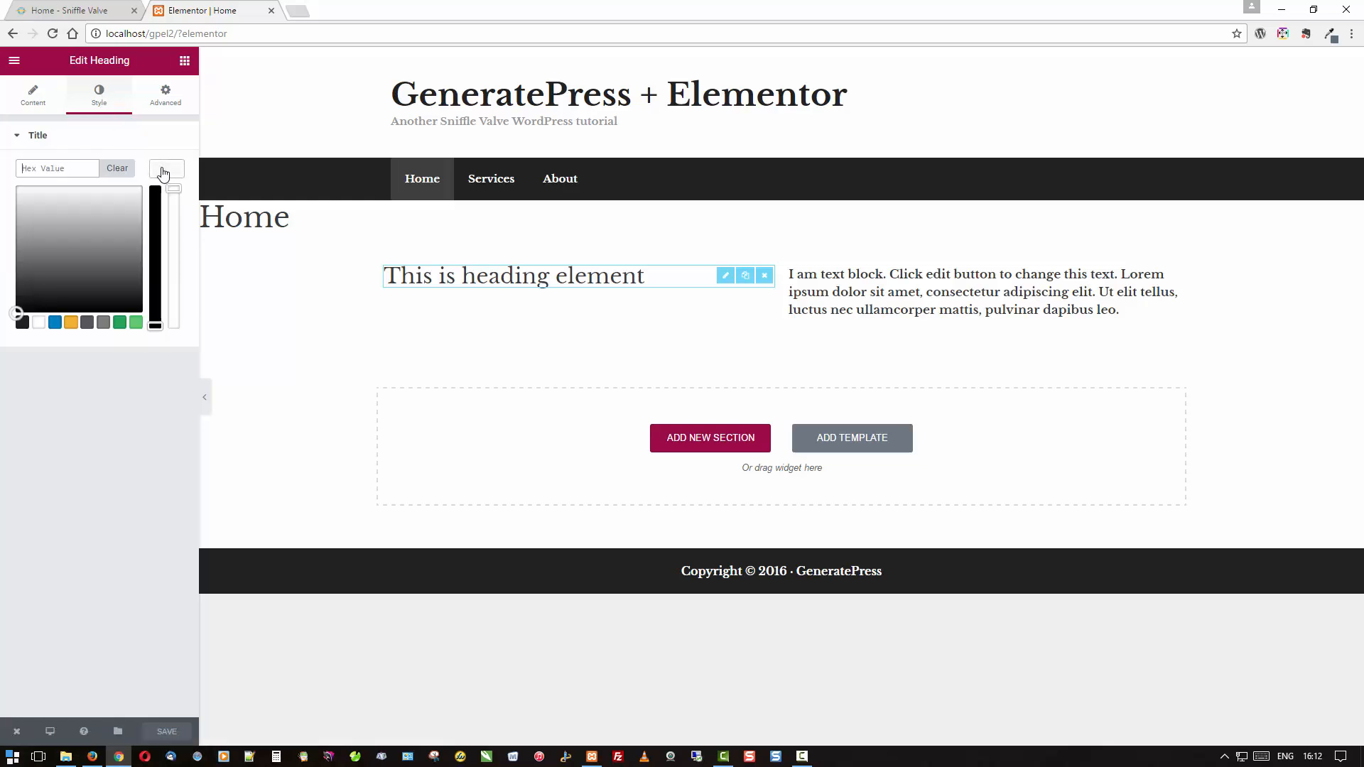
click(53, 324)
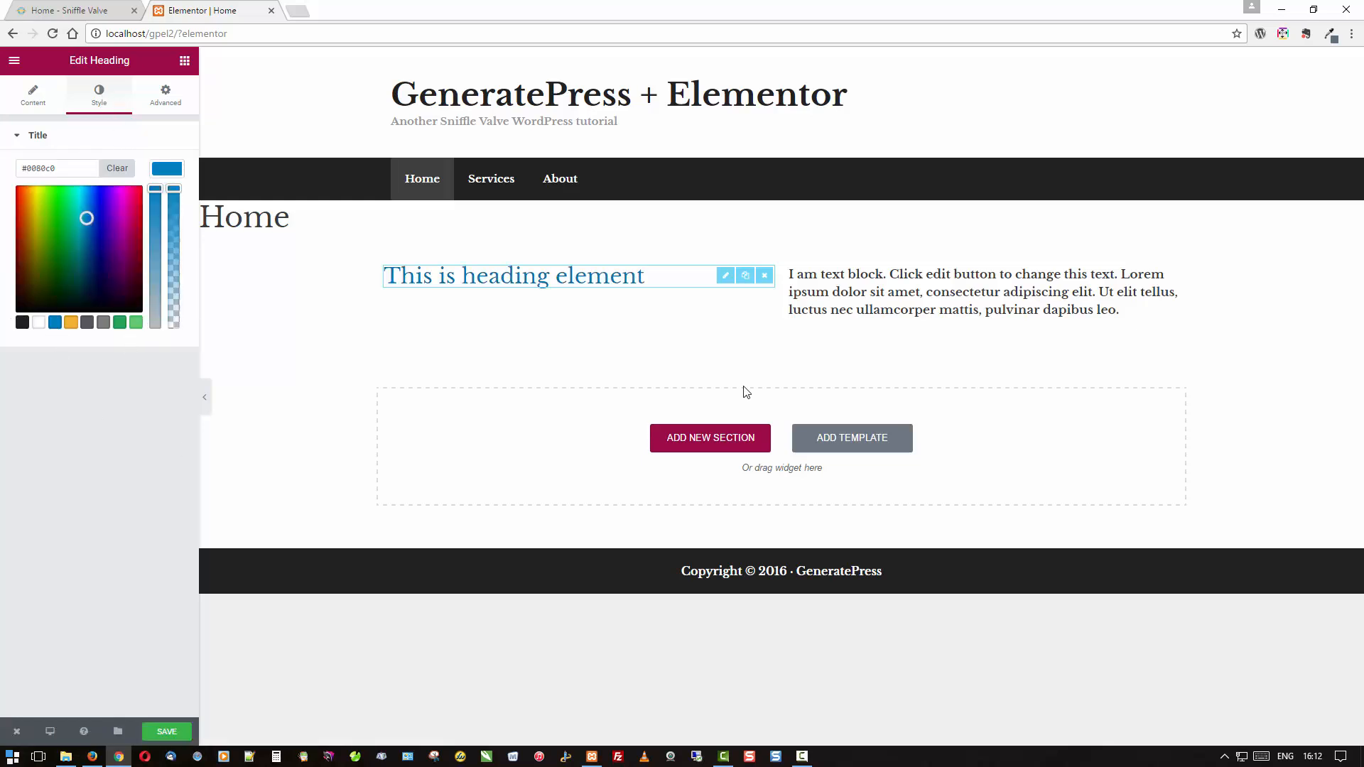
Set the text block's text color to the palette's orange #f2b230 and save the page.
click(836, 297)
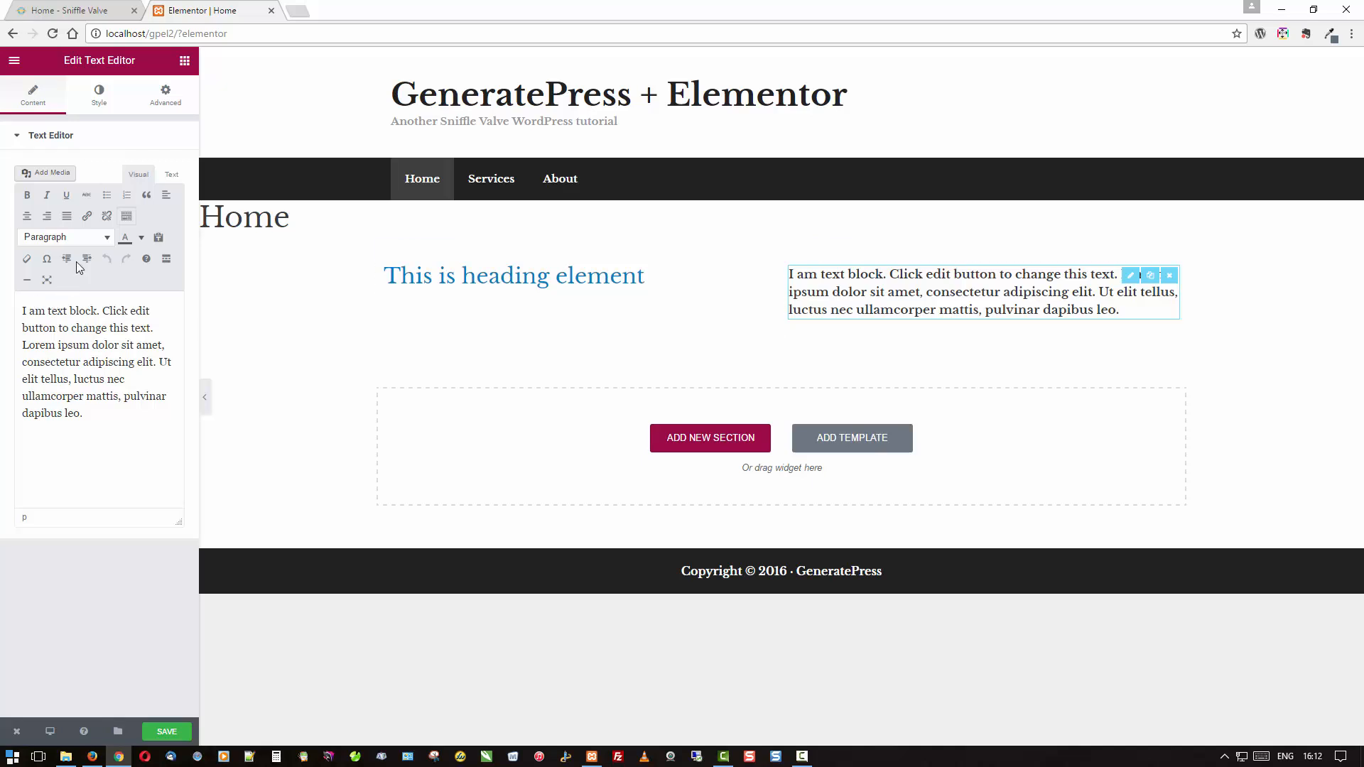
click(100, 96)
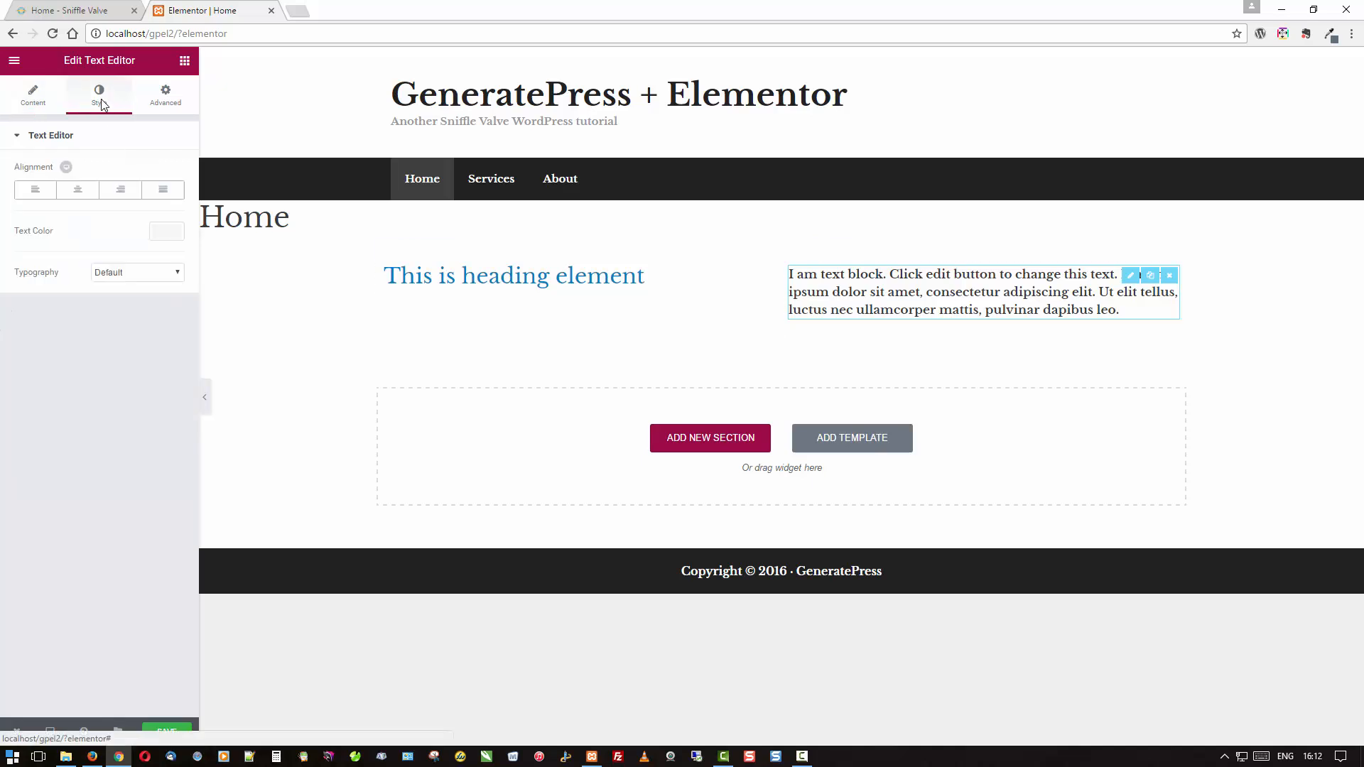
click(168, 231)
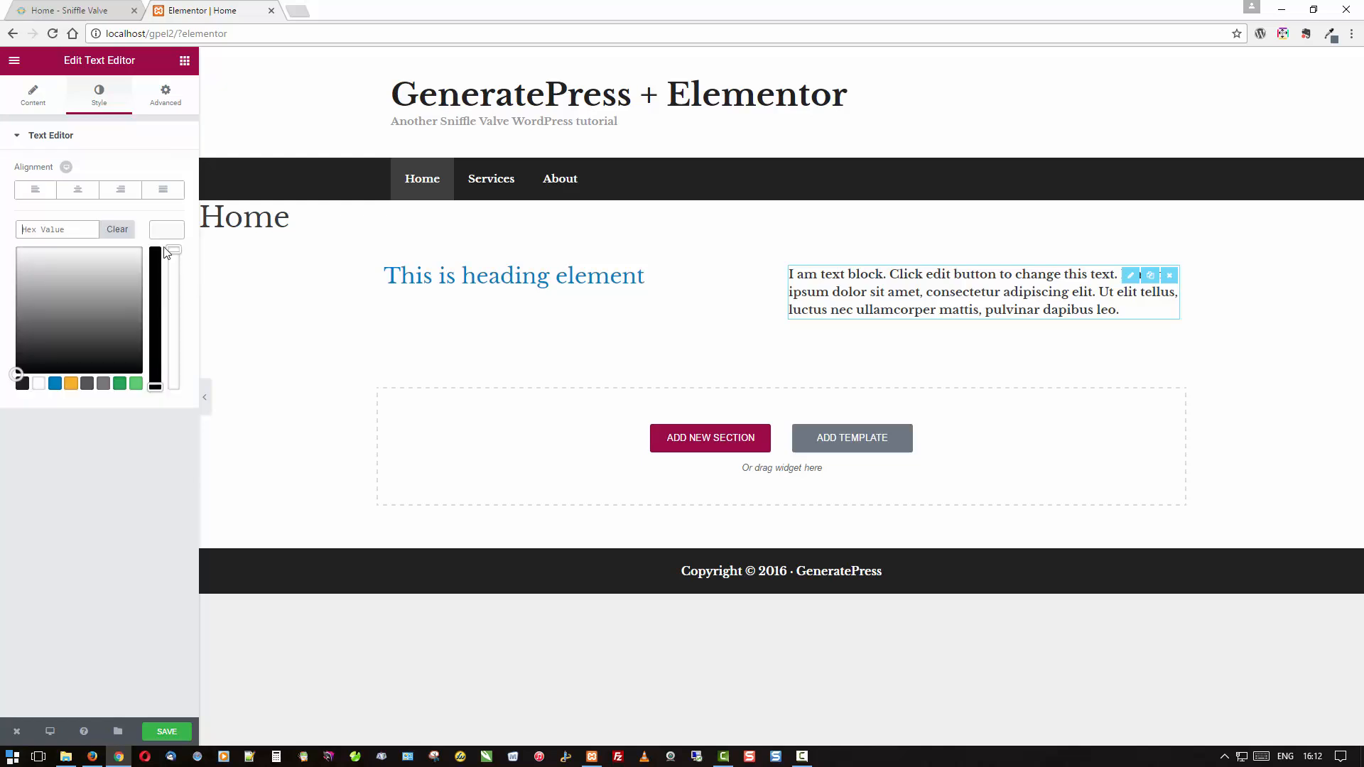
click(72, 384)
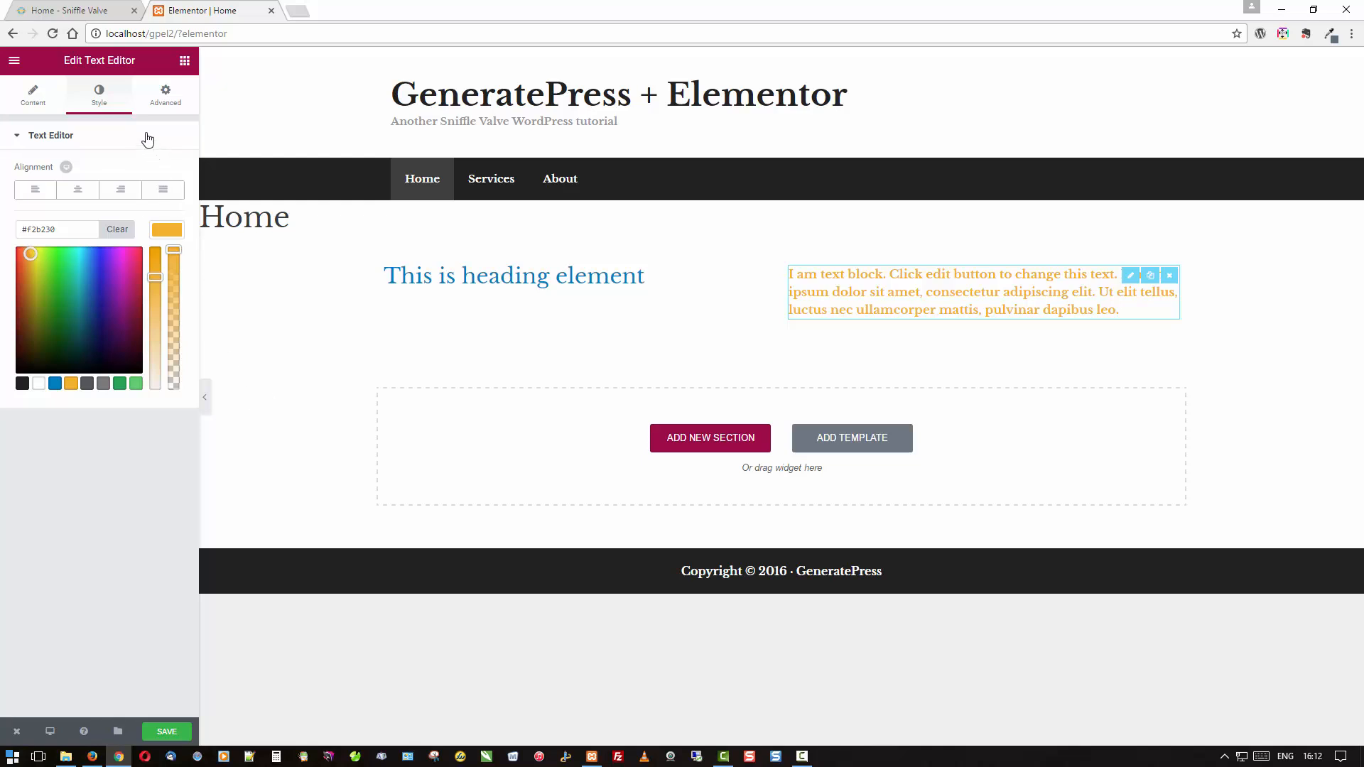
click(177, 730)
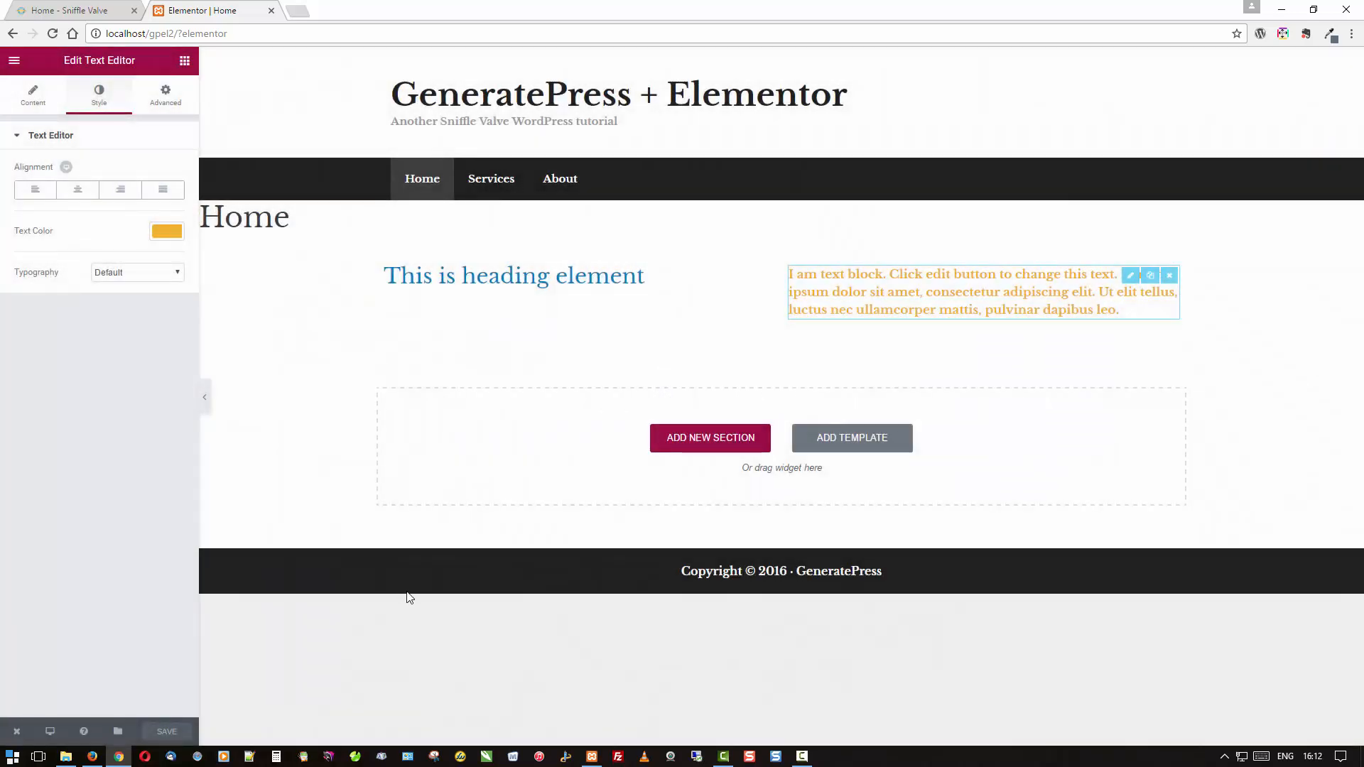
Return to the Home page's dashboard editor, disable its Content Title element and update the page.
mouse_move(91, 759)
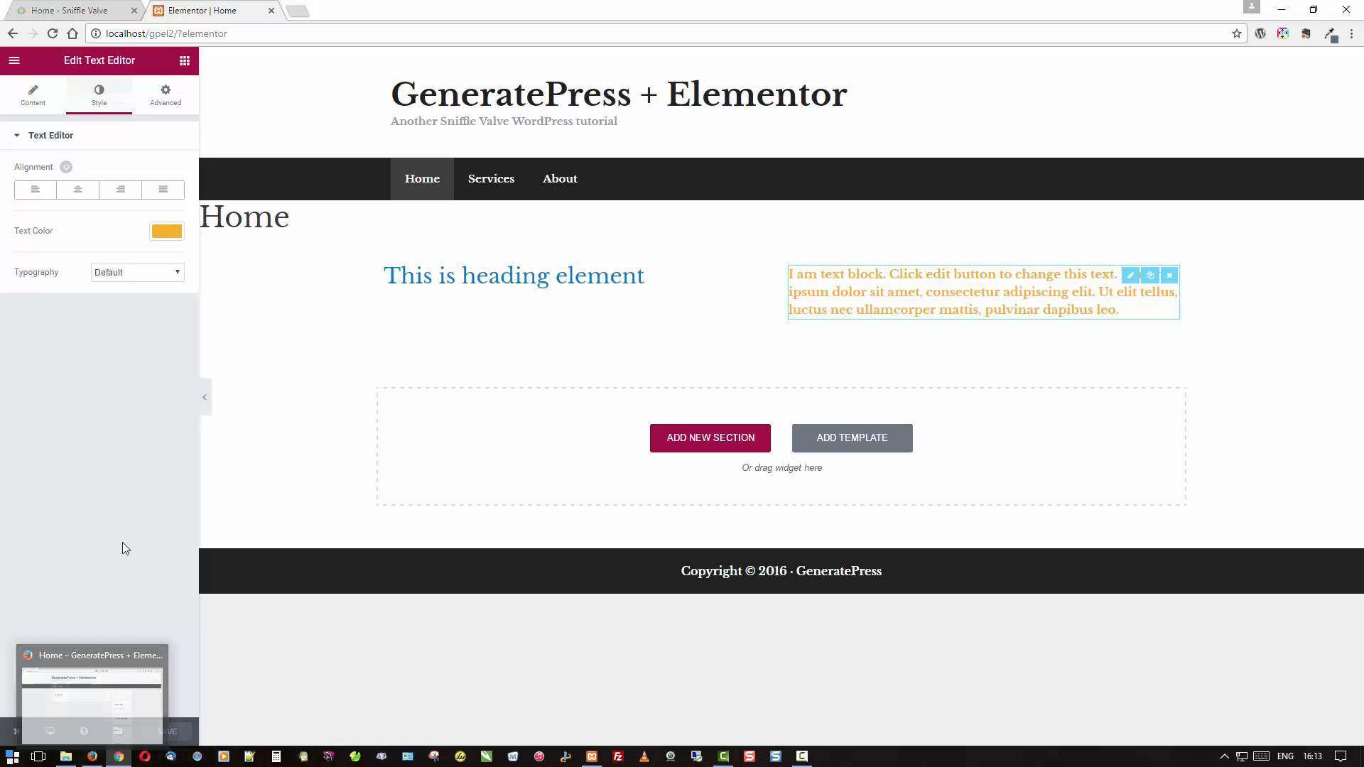
mouse_move(19, 734)
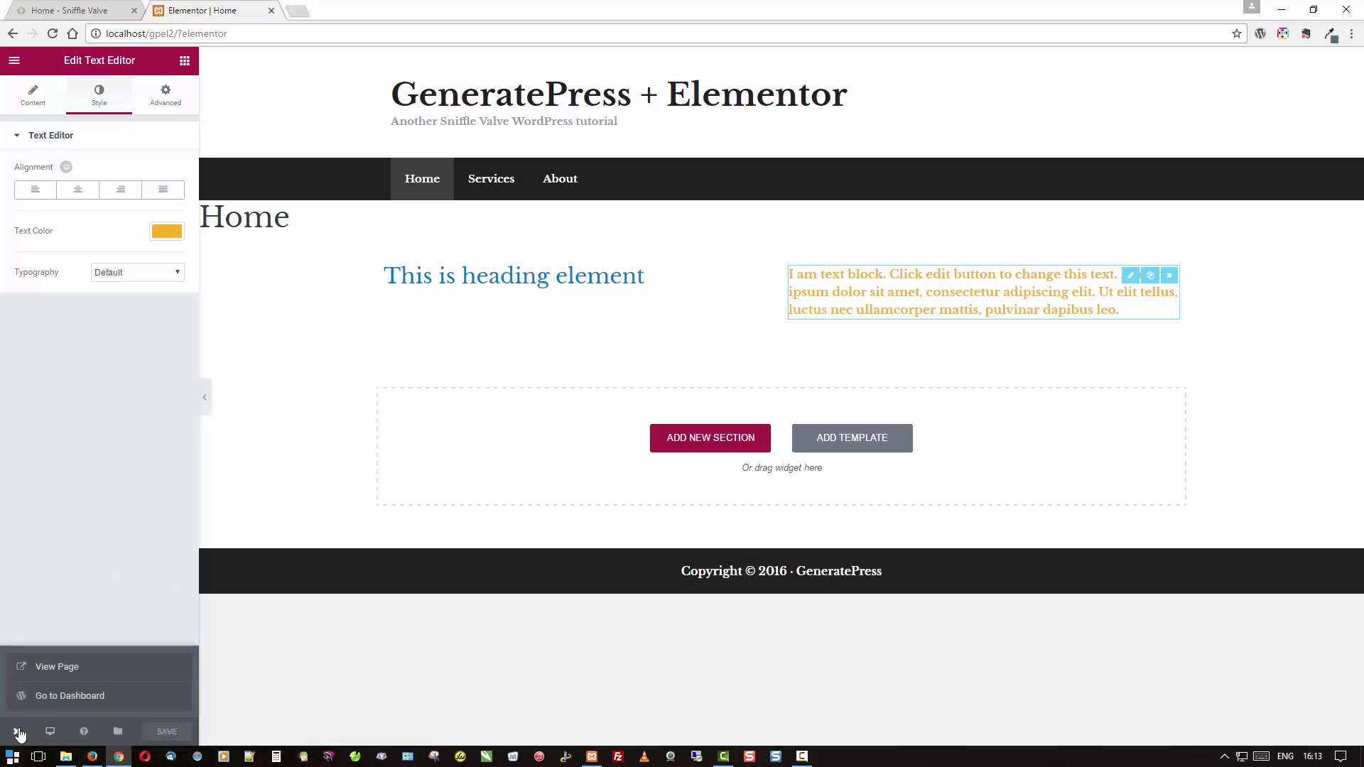
click(76, 696)
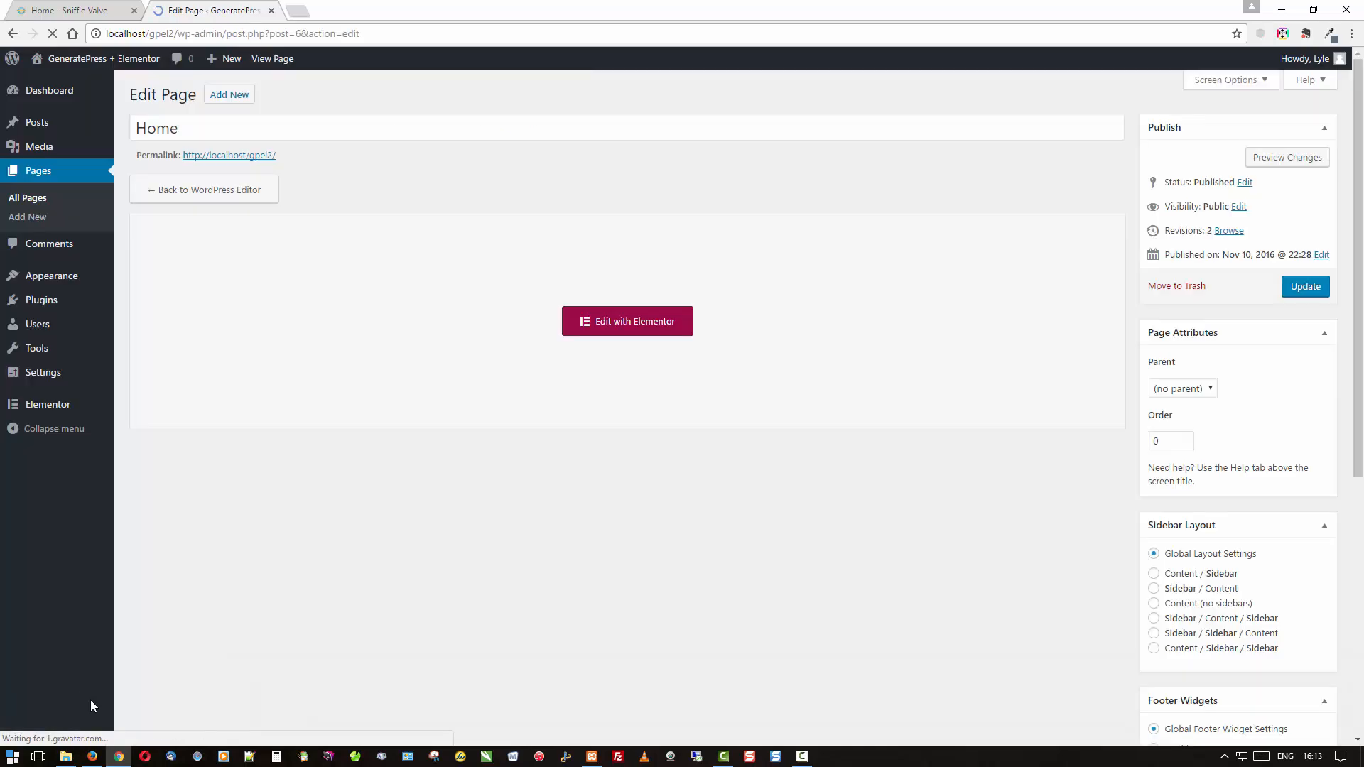
scroll(747, 577, down, 5)
scroll(747, 577, down, 1)
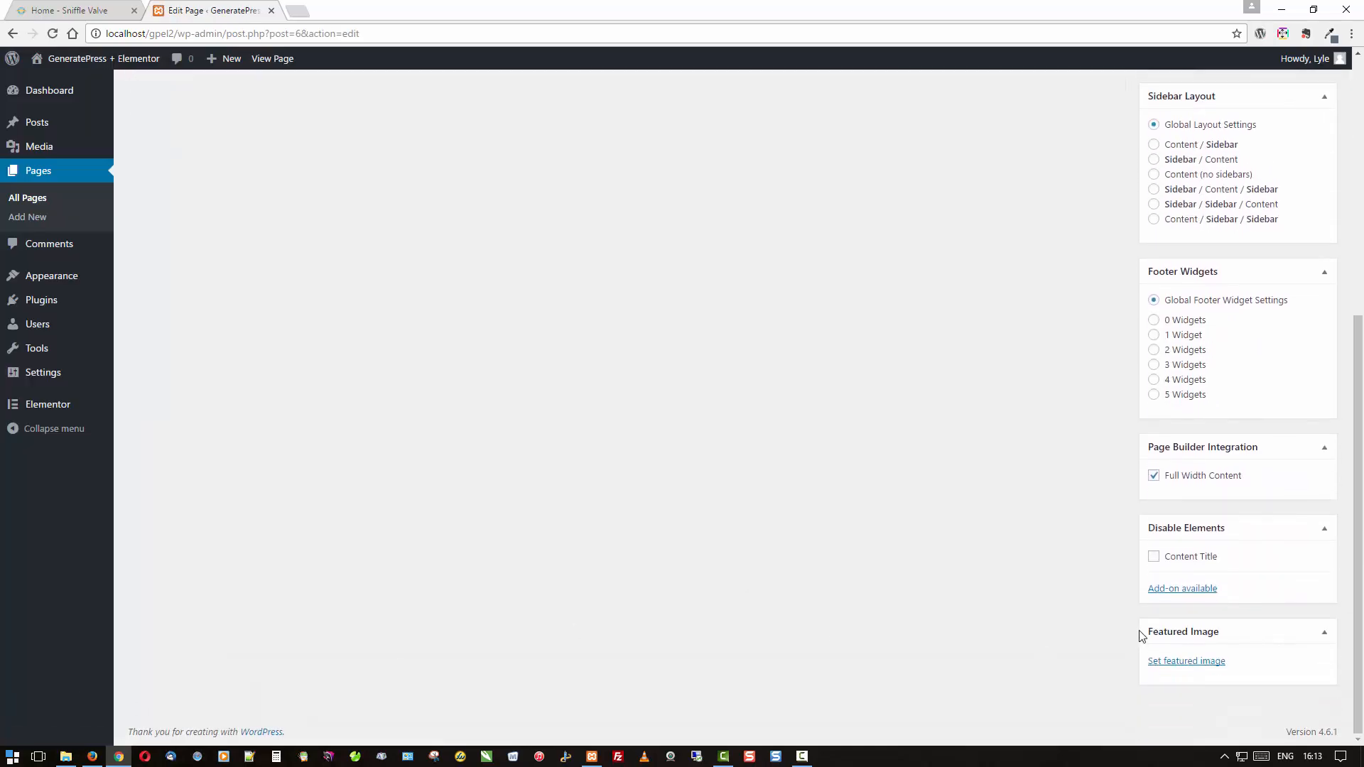
click(1154, 557)
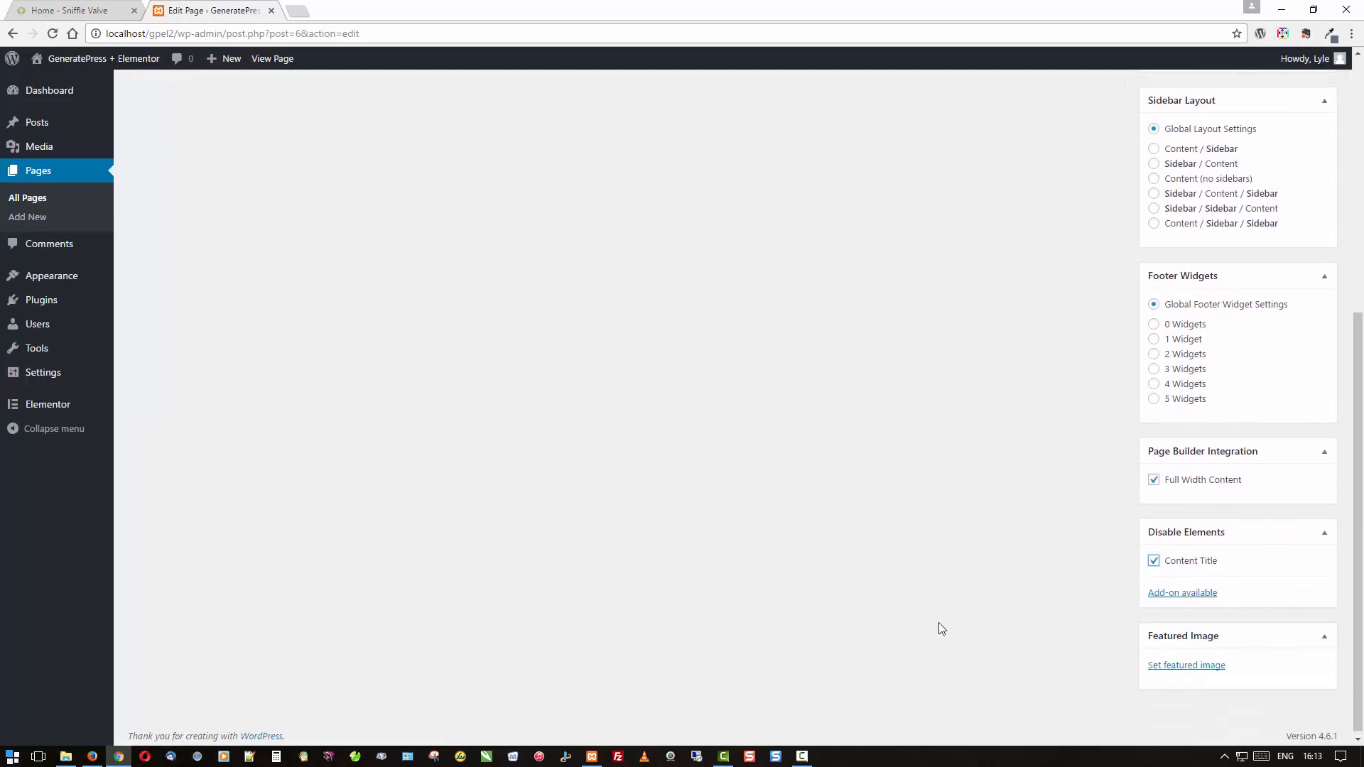
scroll(937, 632, up, 6)
click(1313, 288)
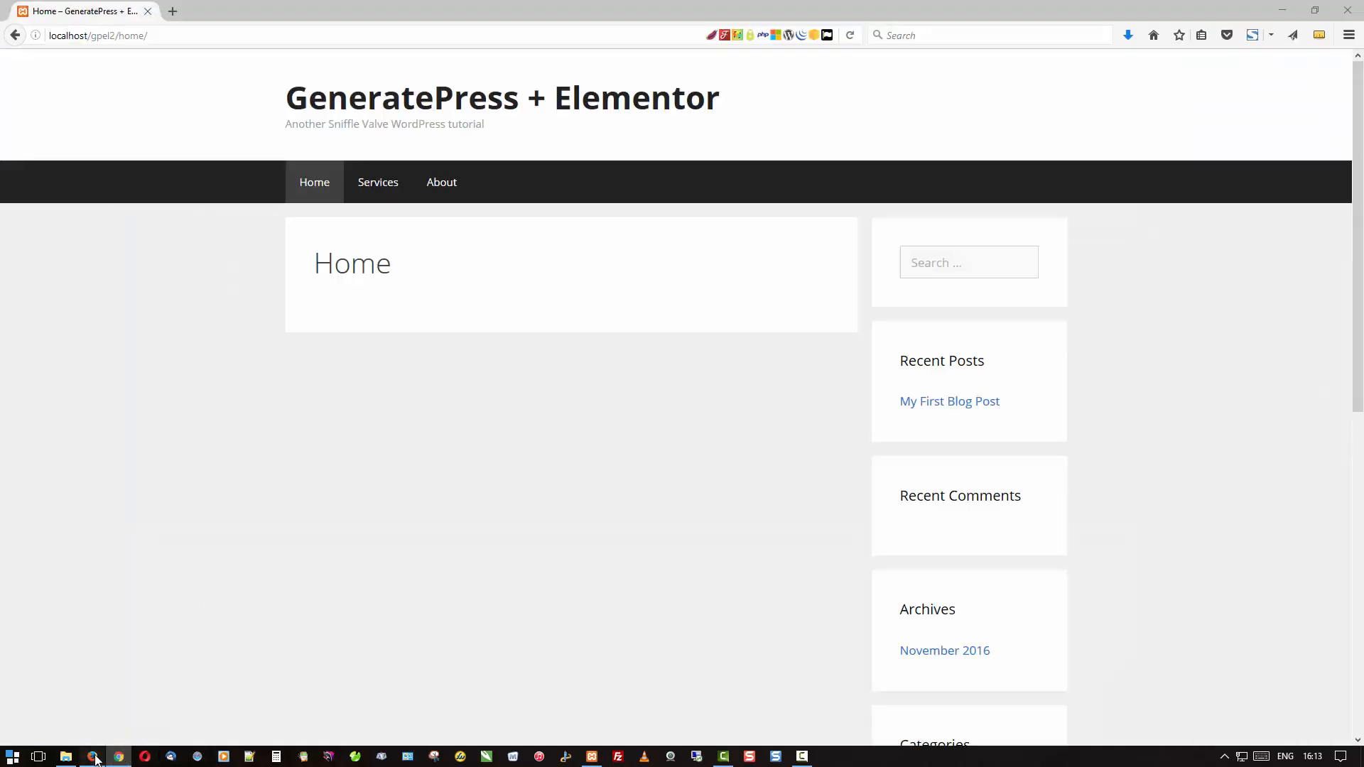
Switch to Firefox, open the site's front page to check the published layout, and return to Chrome.
click(92, 755)
click(374, 109)
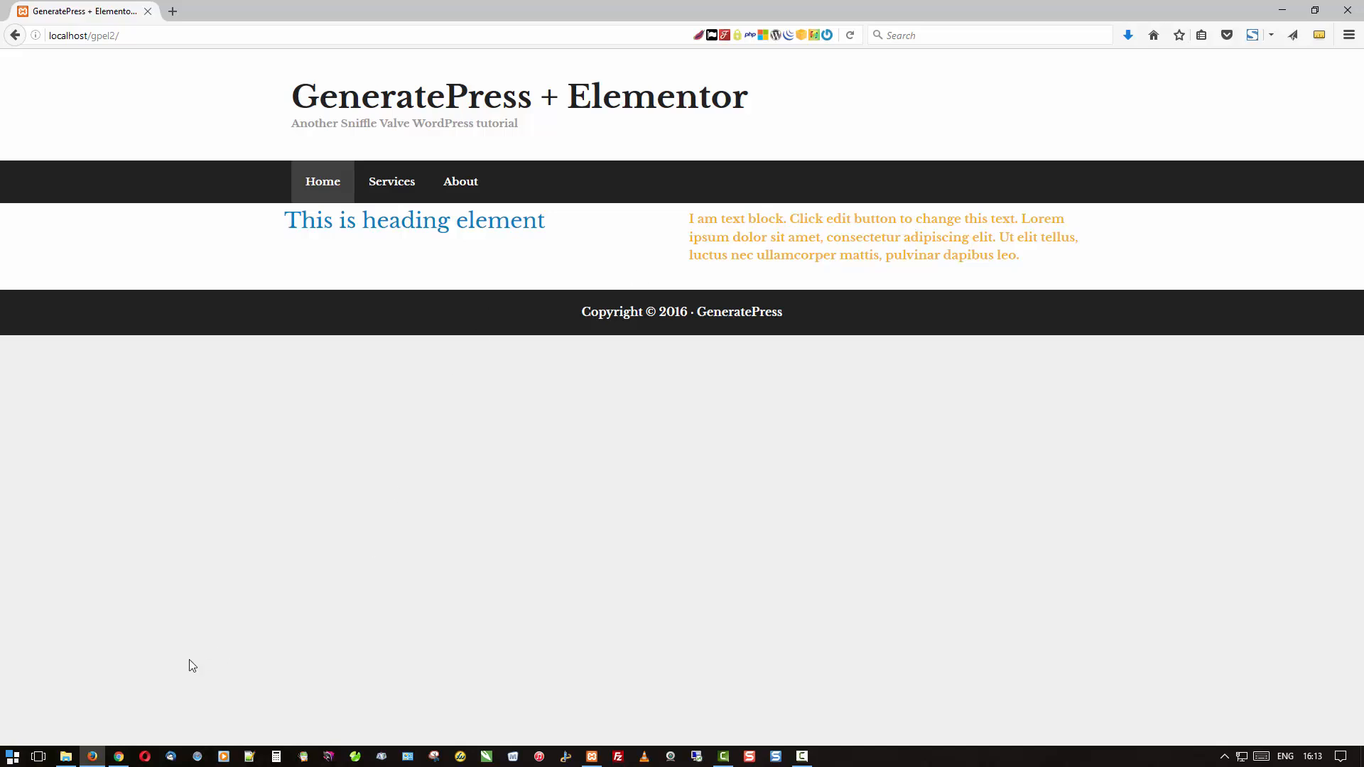
click(119, 757)
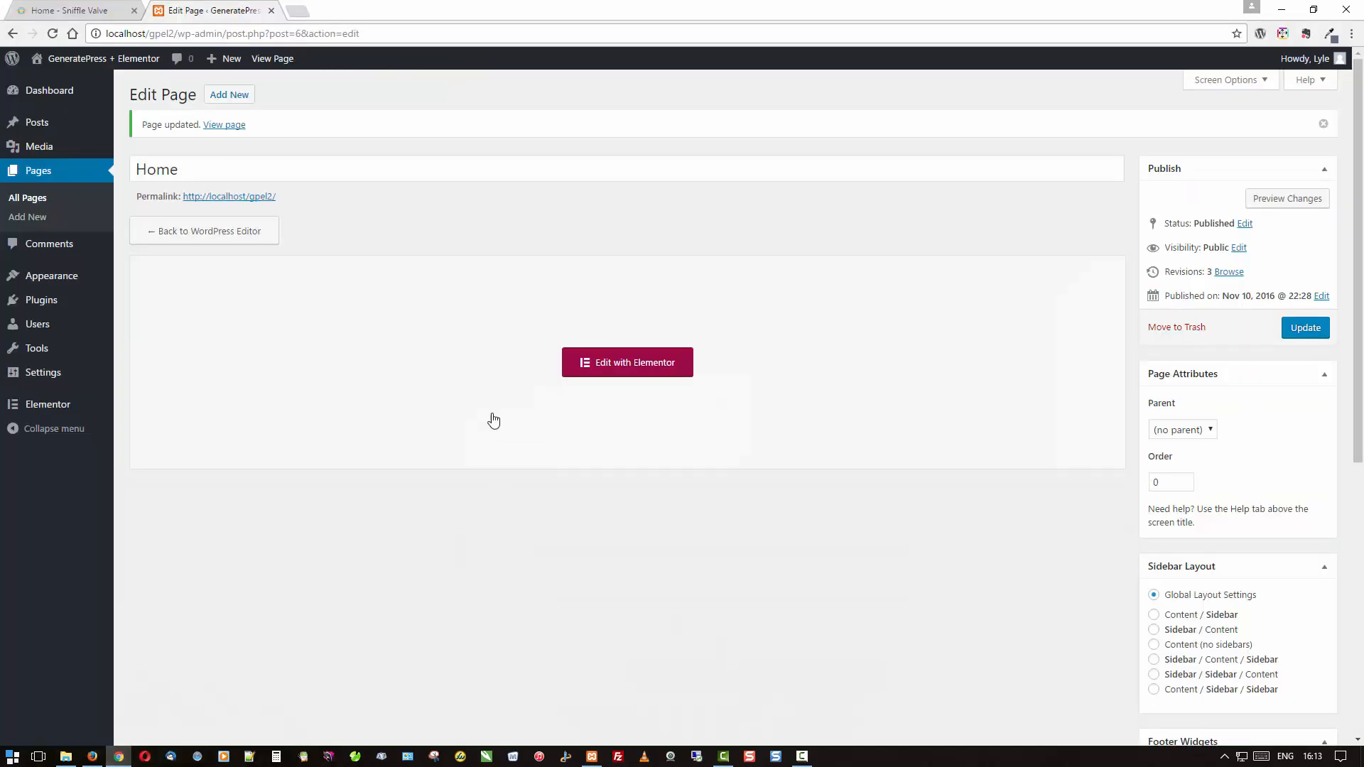
Reopen Home with Elementor, give the two-column section a Classic background in partly transparent grey #7a7a7a, and save.
click(620, 361)
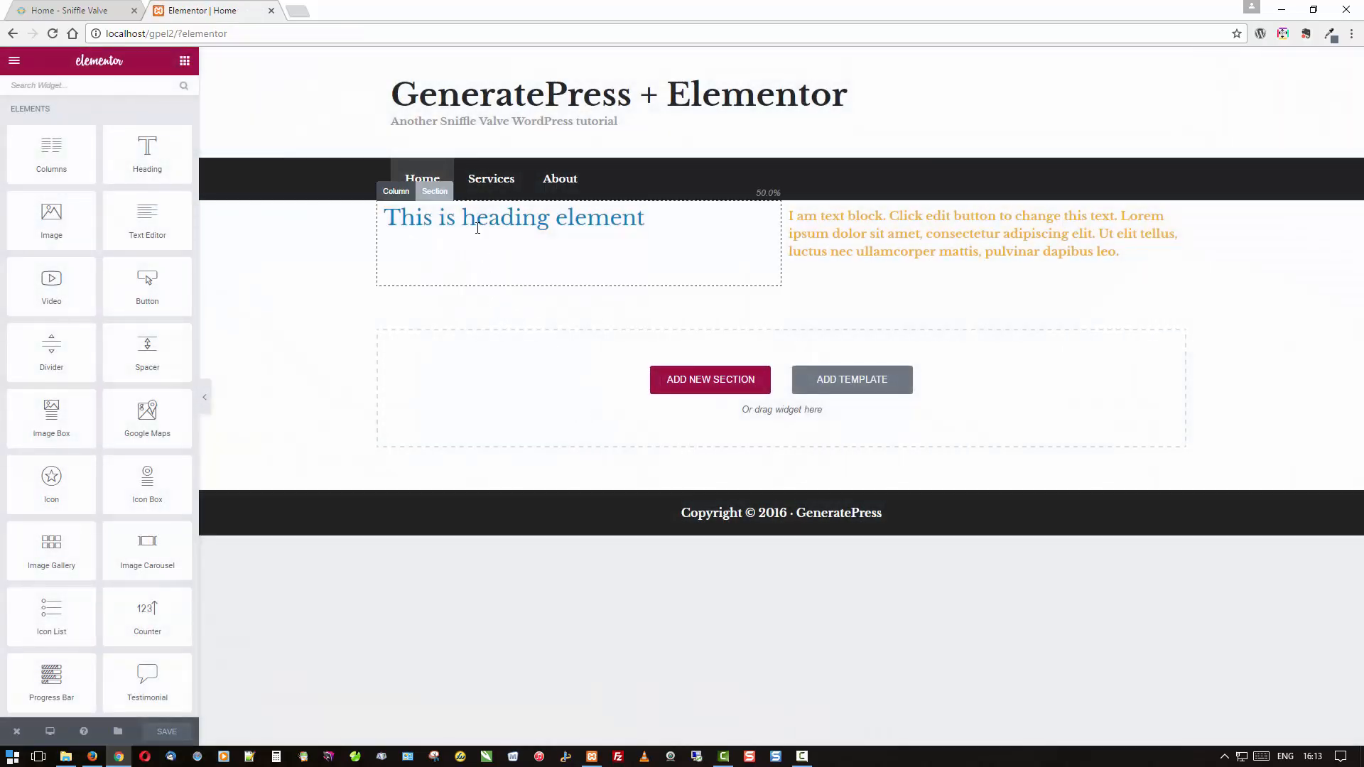
click(441, 192)
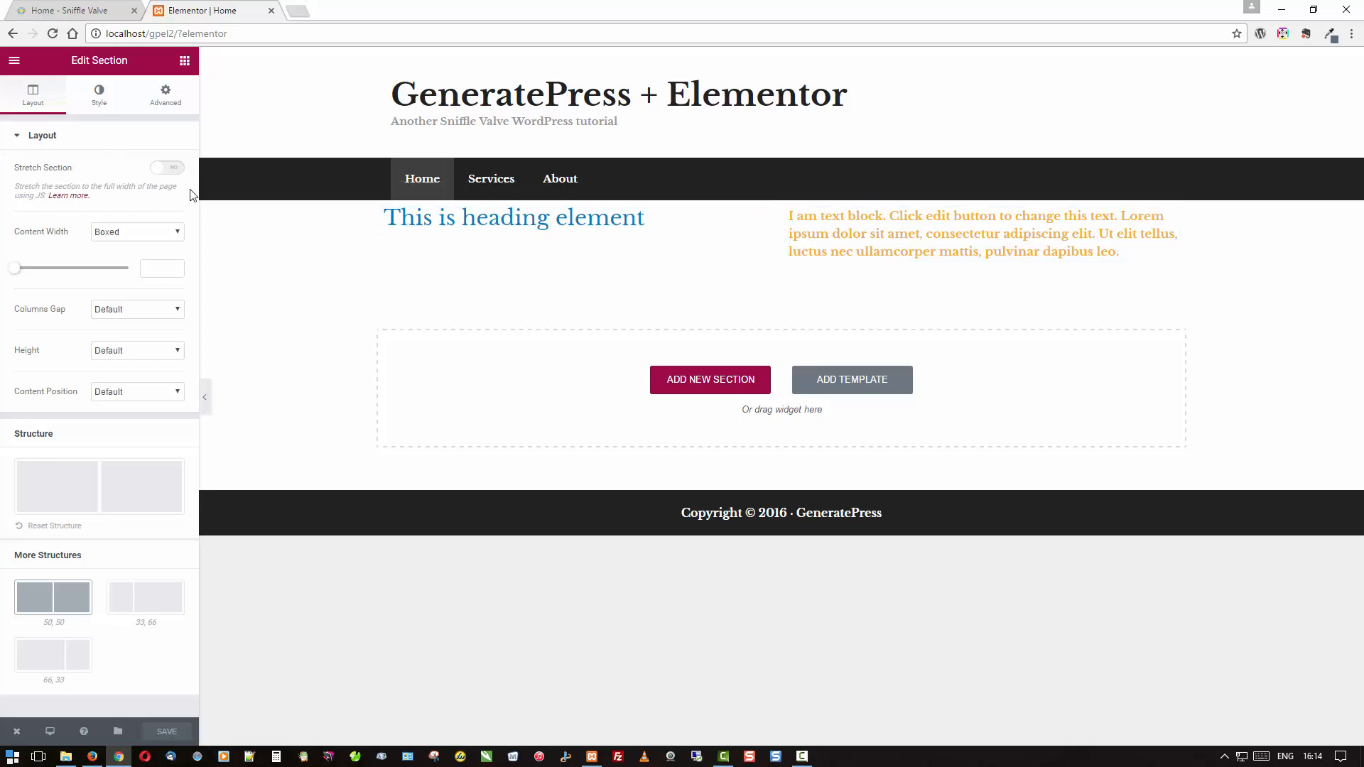
click(100, 100)
click(94, 187)
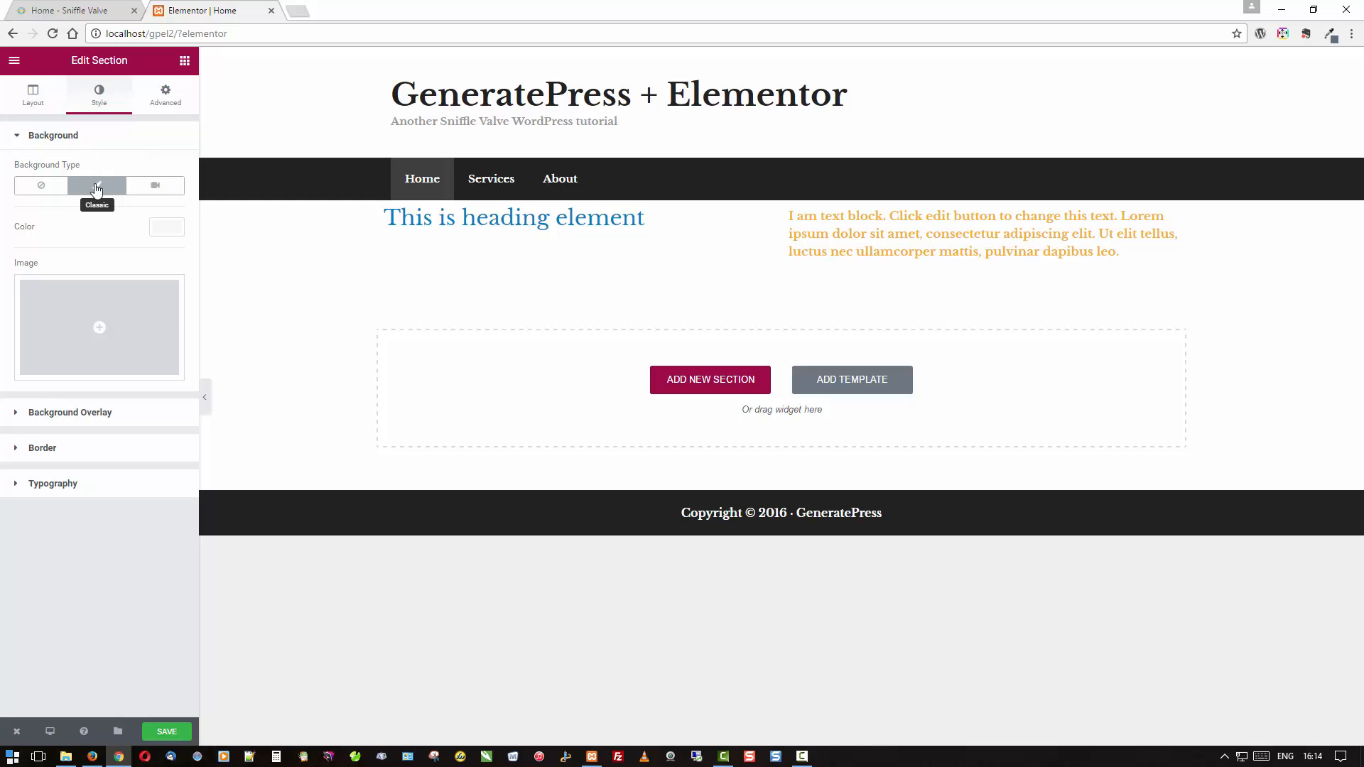
click(161, 228)
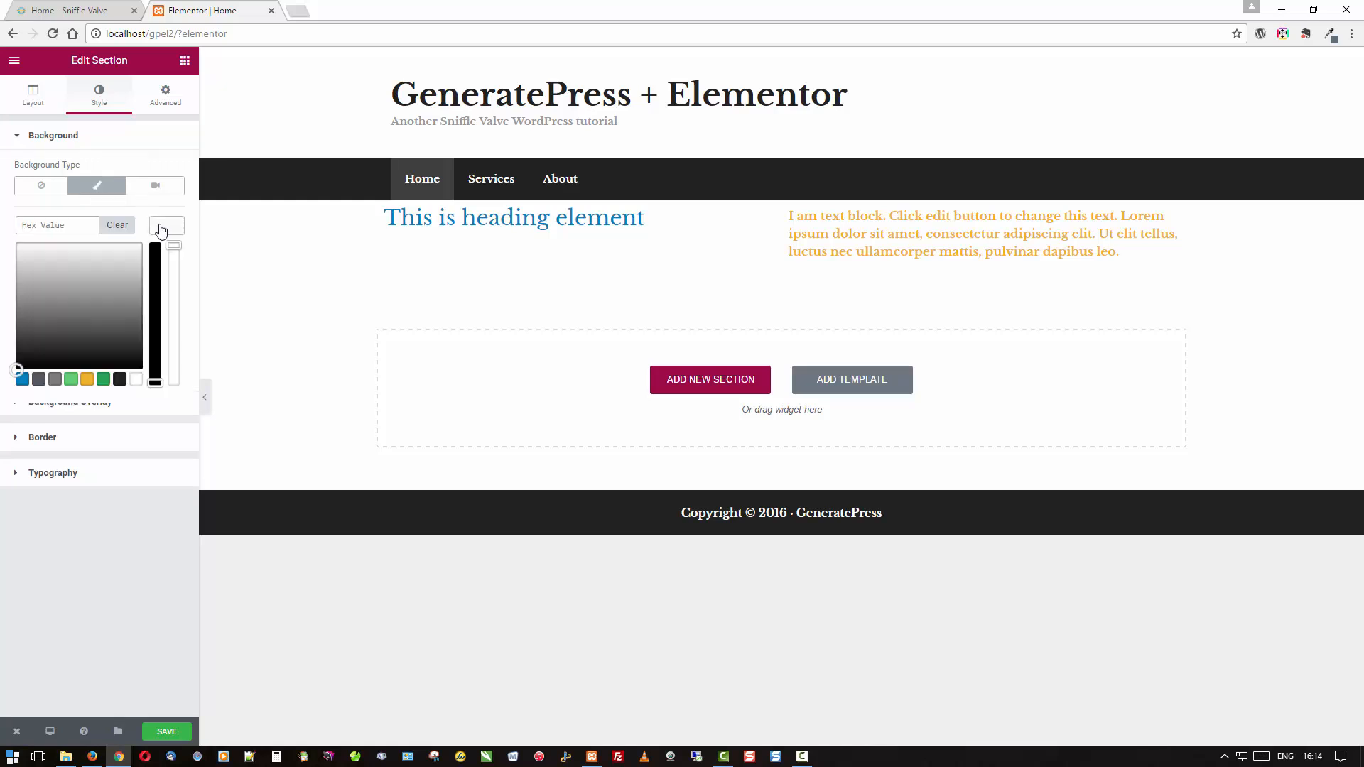
click(60, 382)
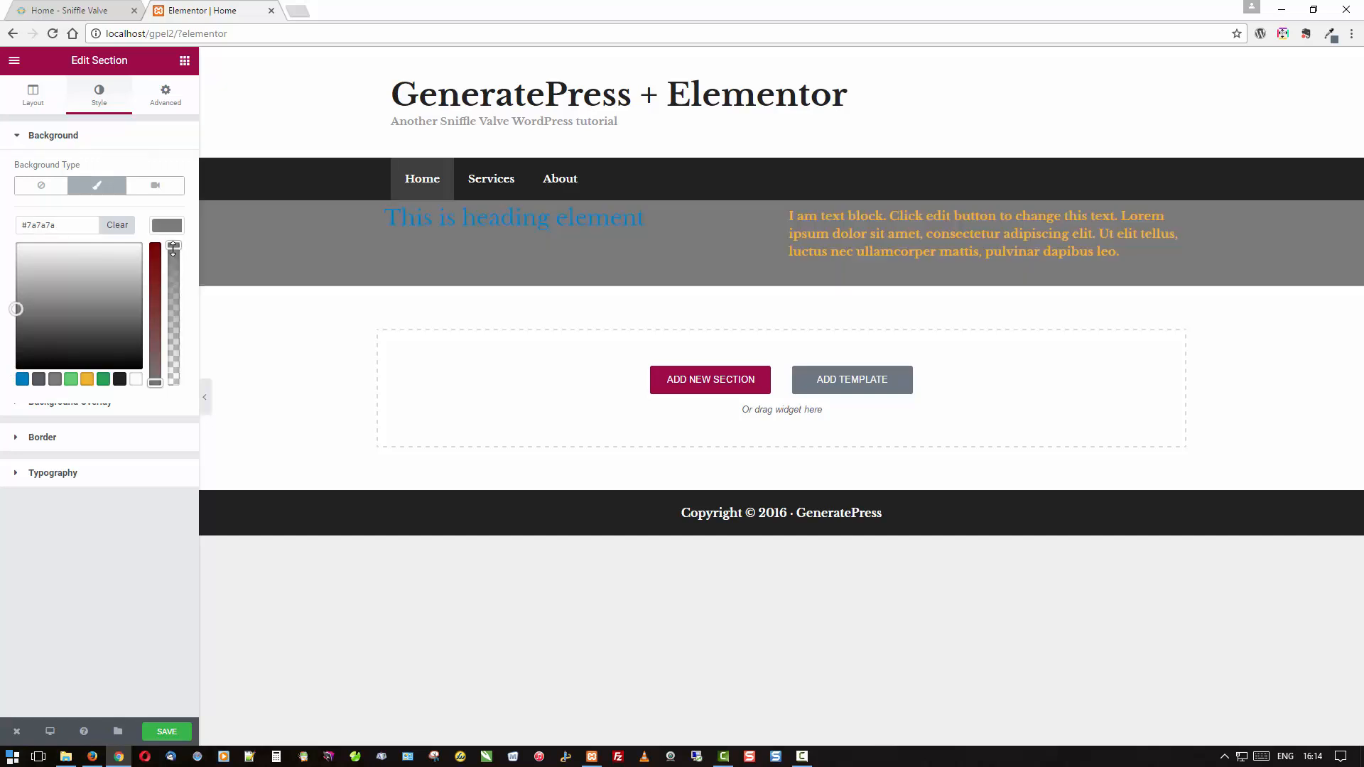
drag(173, 246, 185, 303)
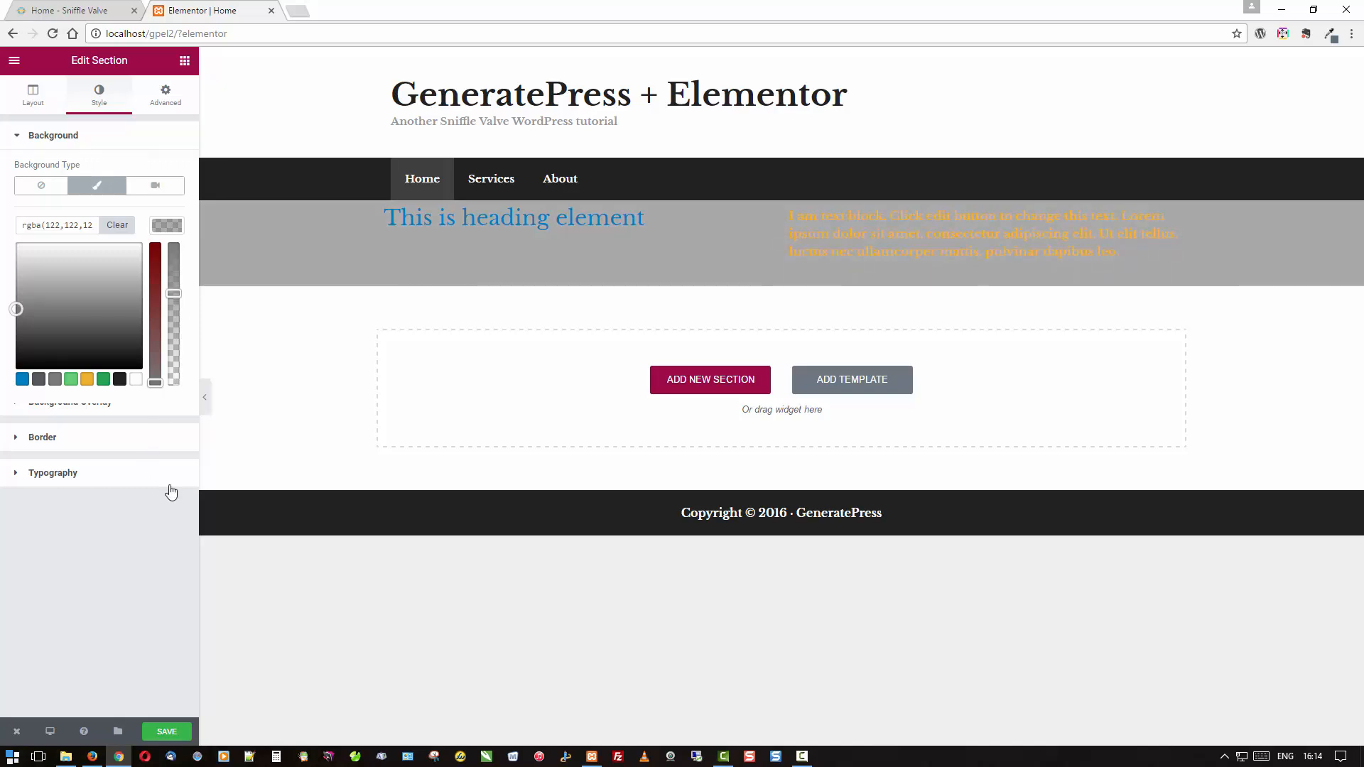
click(178, 732)
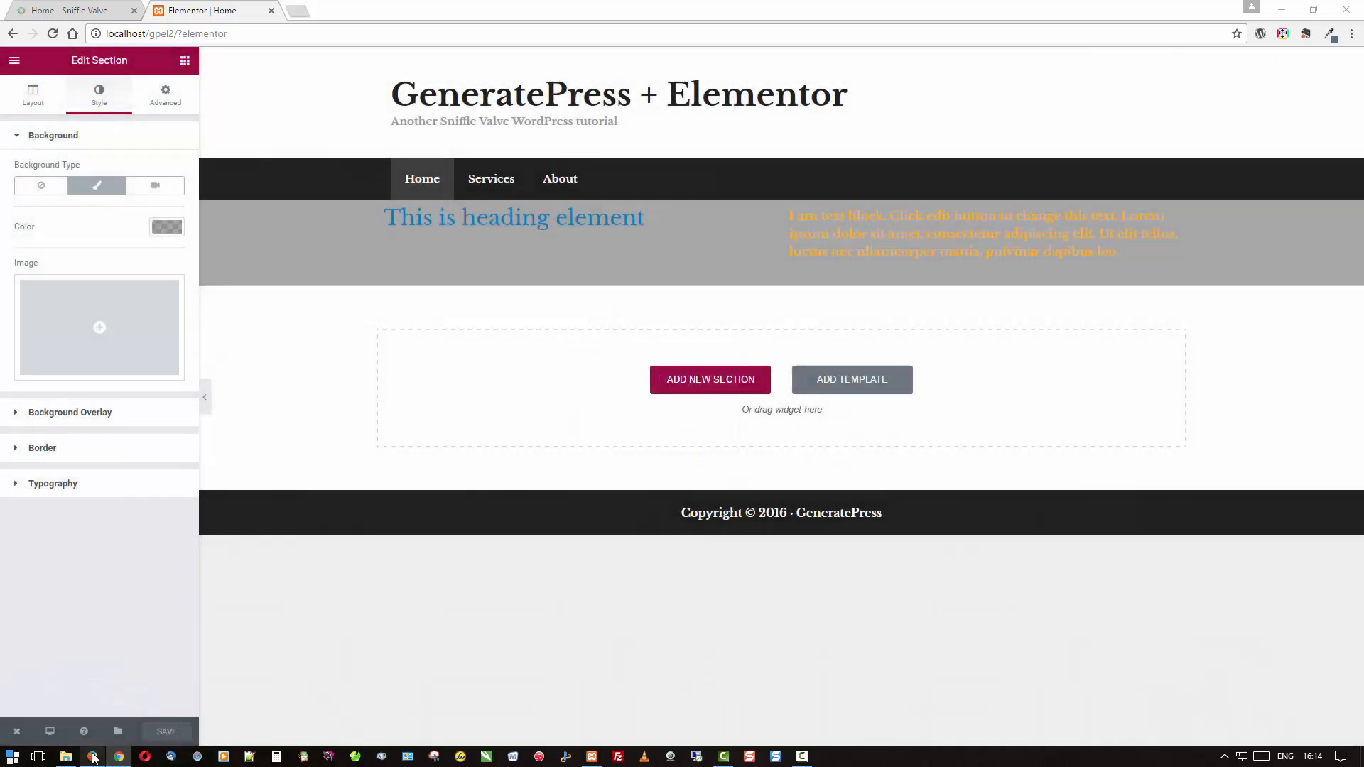
Switch to Firefox and reload the front page to check the section's full-width grey background.
click(92, 756)
right_click(238, 503)
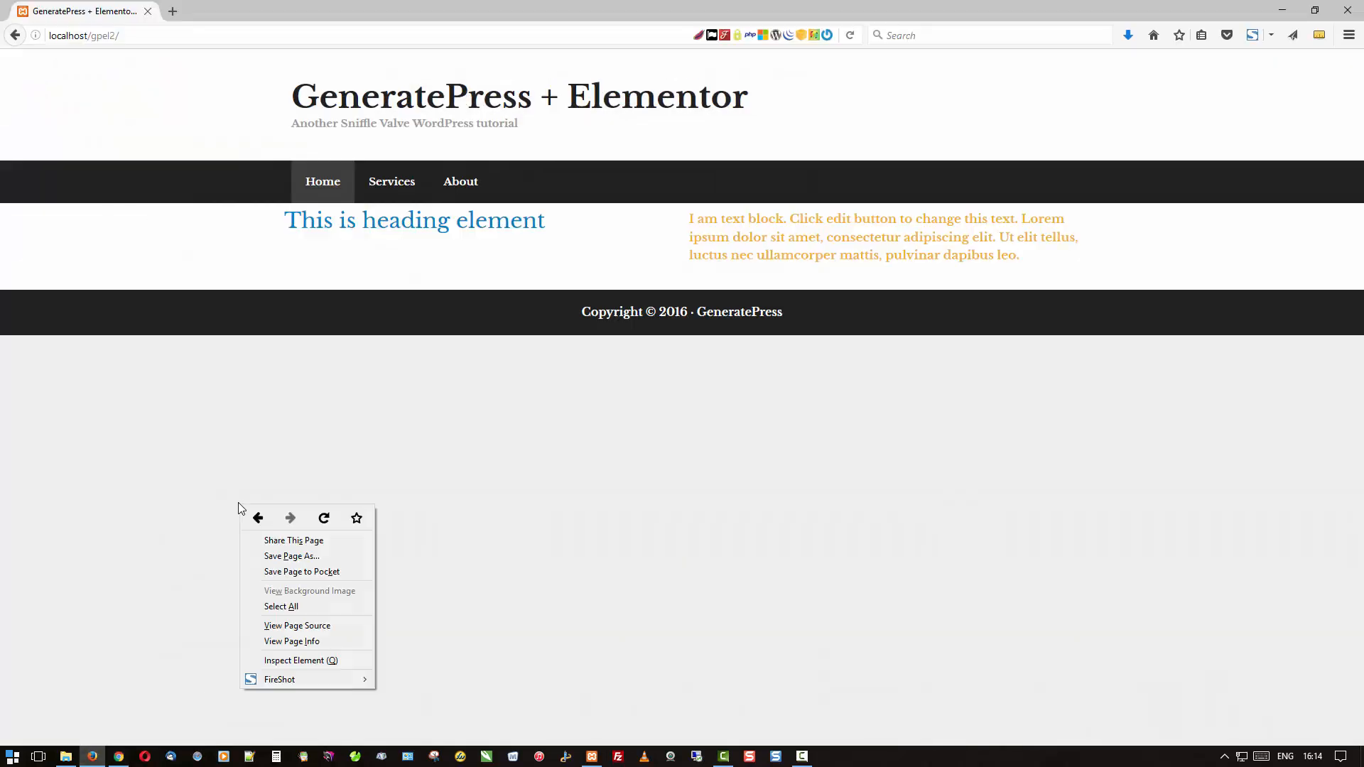
click(323, 518)
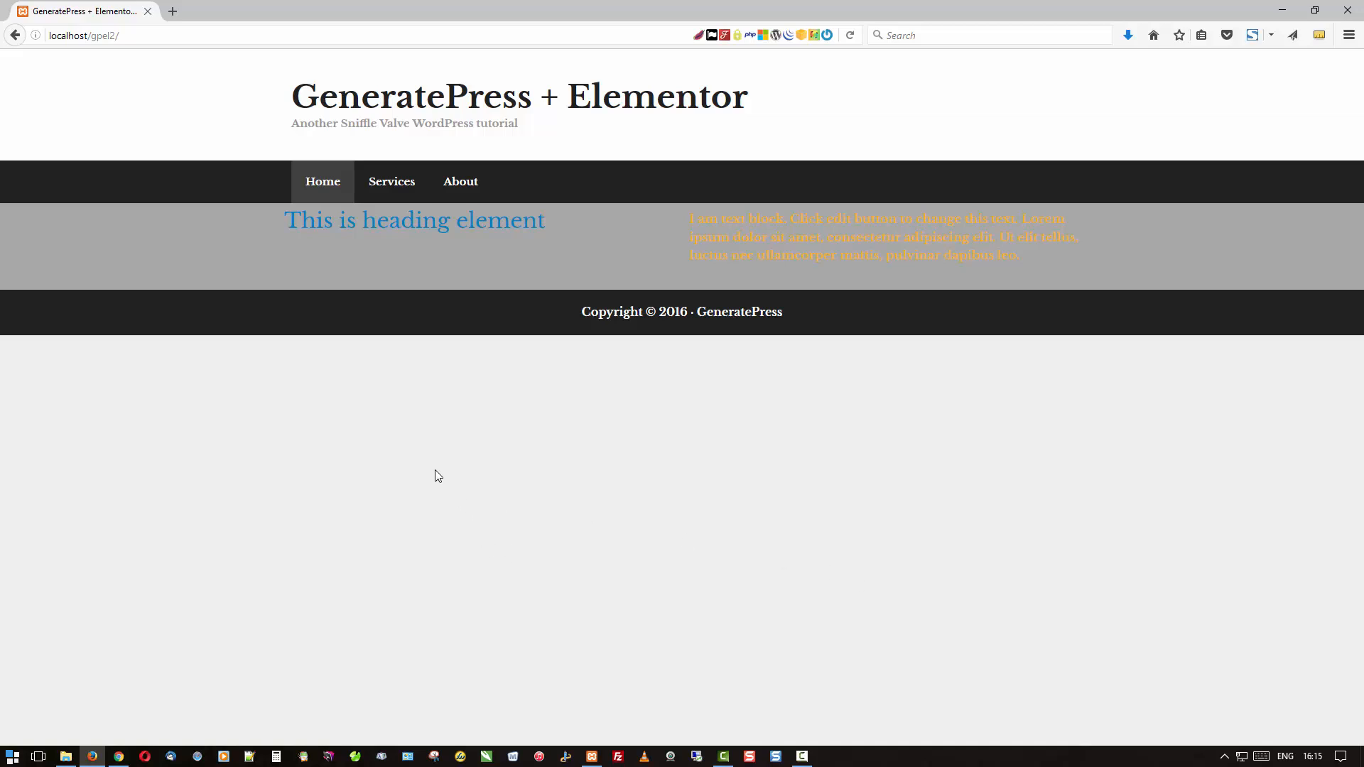
Switch back to Chrome, leave Elementor for the WordPress dashboard, and bring up the Sniffle Valve website.
click(120, 755)
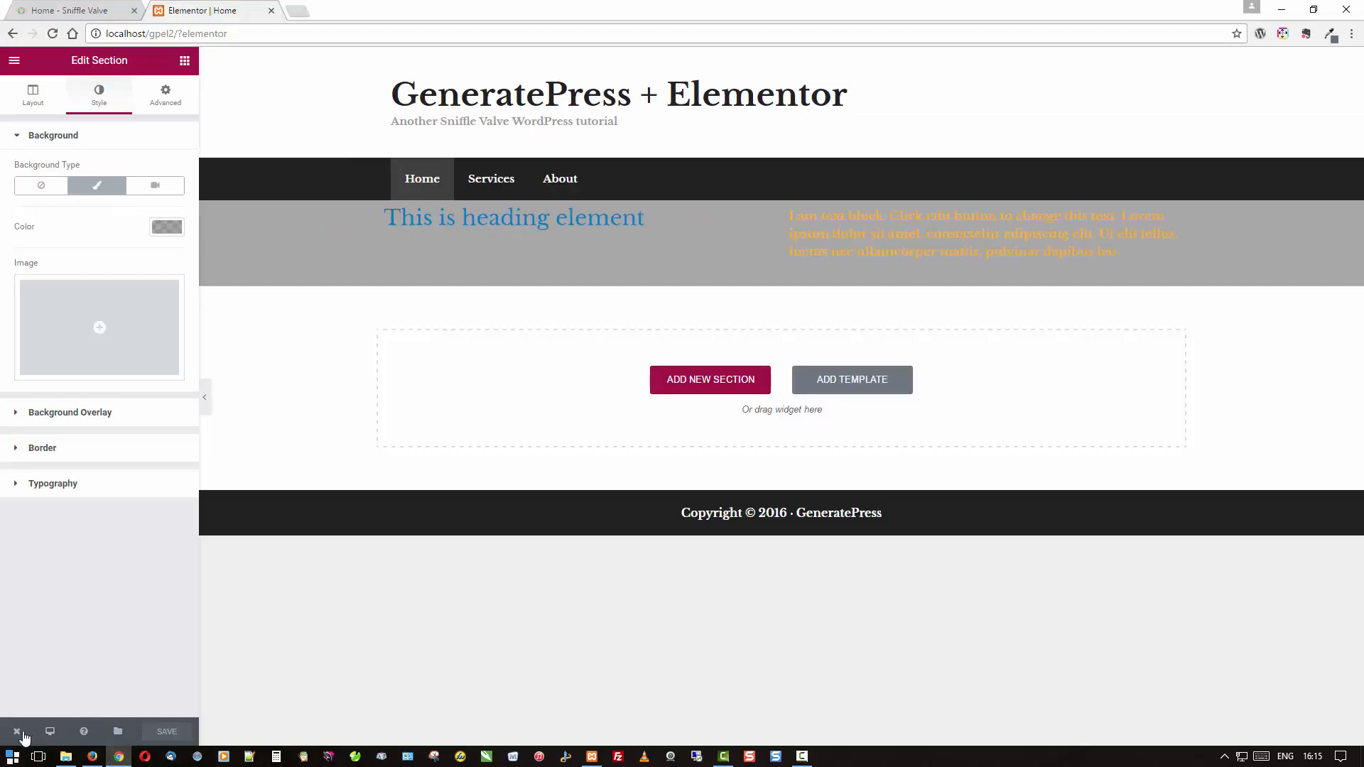
mouse_move(23, 737)
click(48, 695)
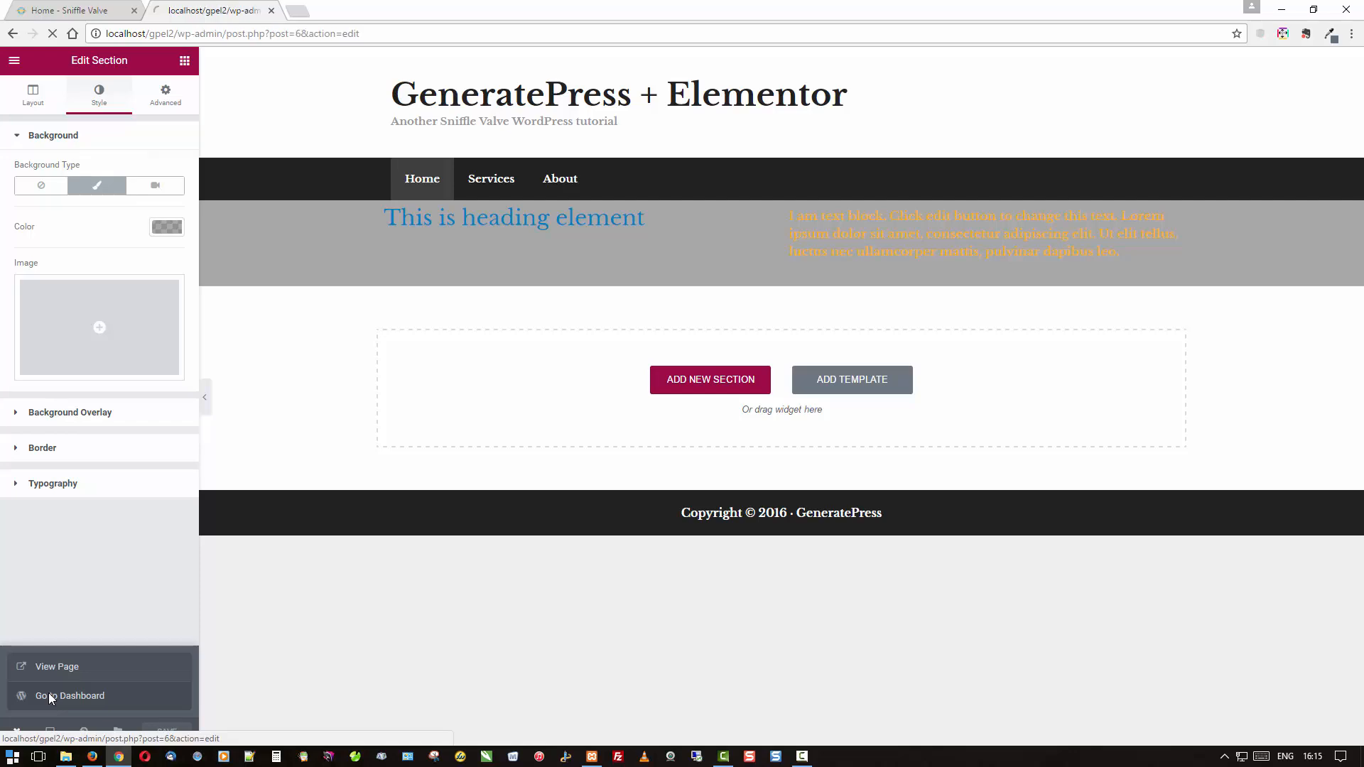
click(82, 10)
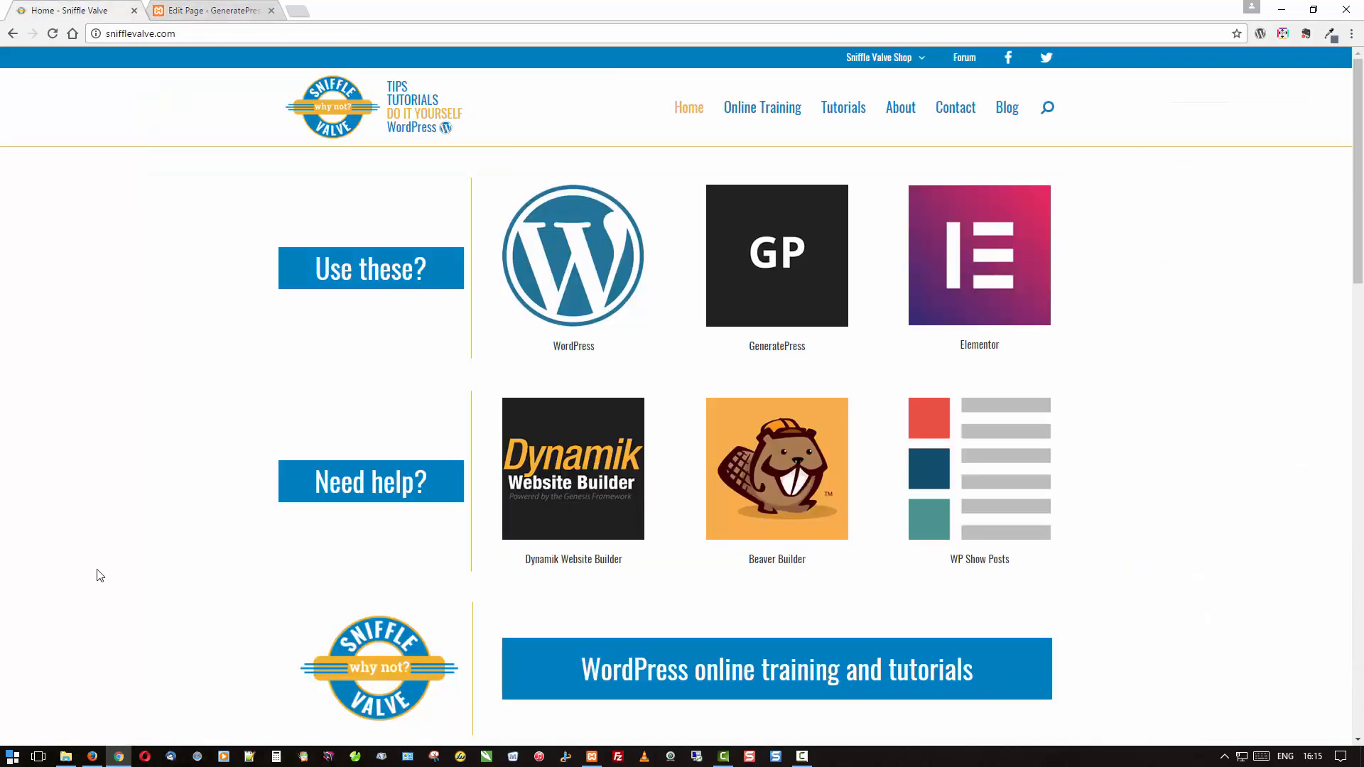